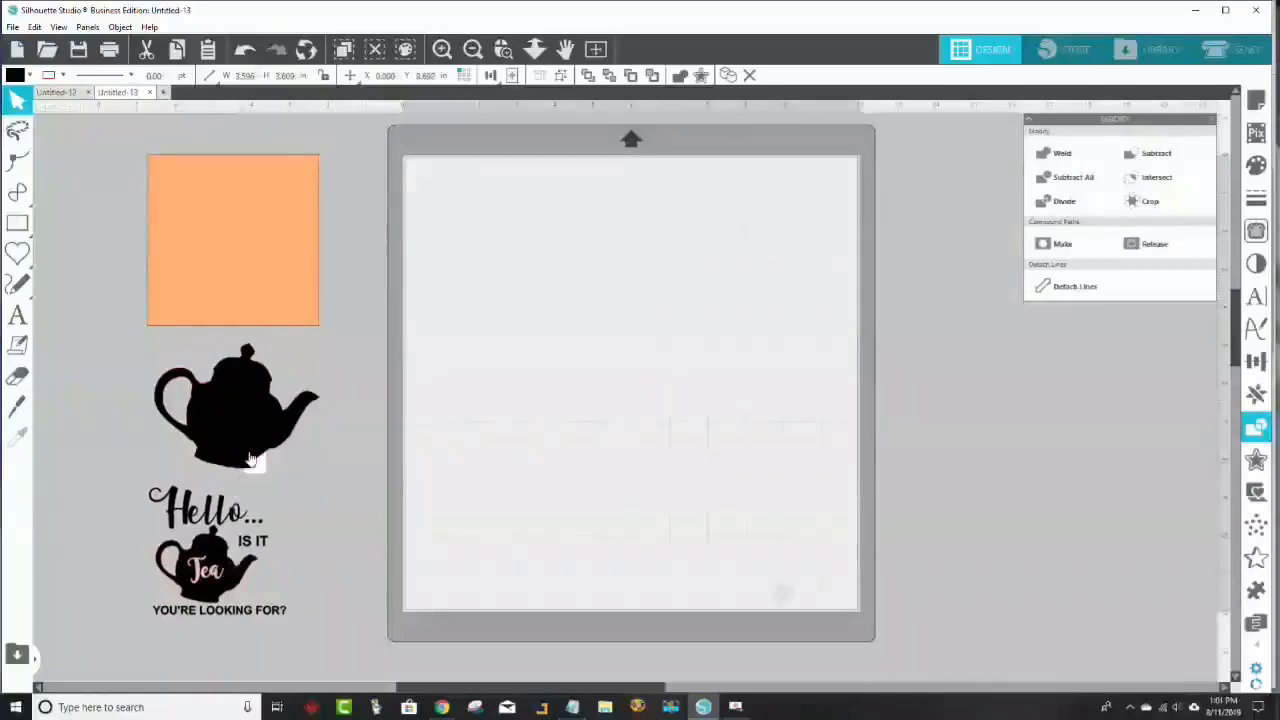
# Step: Move the large black teapot from beside the mat onto the mat's upper-left area
pyautogui.click(251, 457)
pyautogui.moveTo(251, 427); pyautogui.dragTo(539, 275)
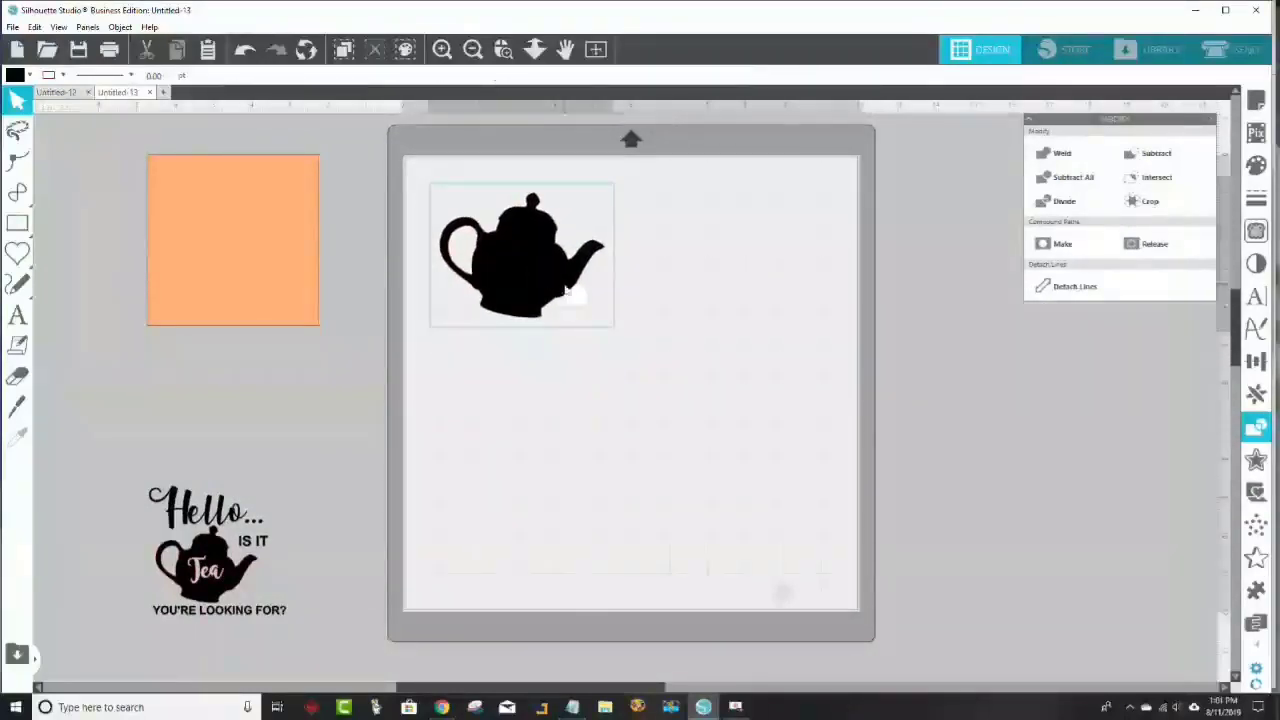
pyautogui.moveTo(623, 333)
pyautogui.mouseDown()
pyautogui.moveTo(598, 326)
pyautogui.moveTo(610, 345)
pyautogui.mouseUp()
pyautogui.click(651, 357)
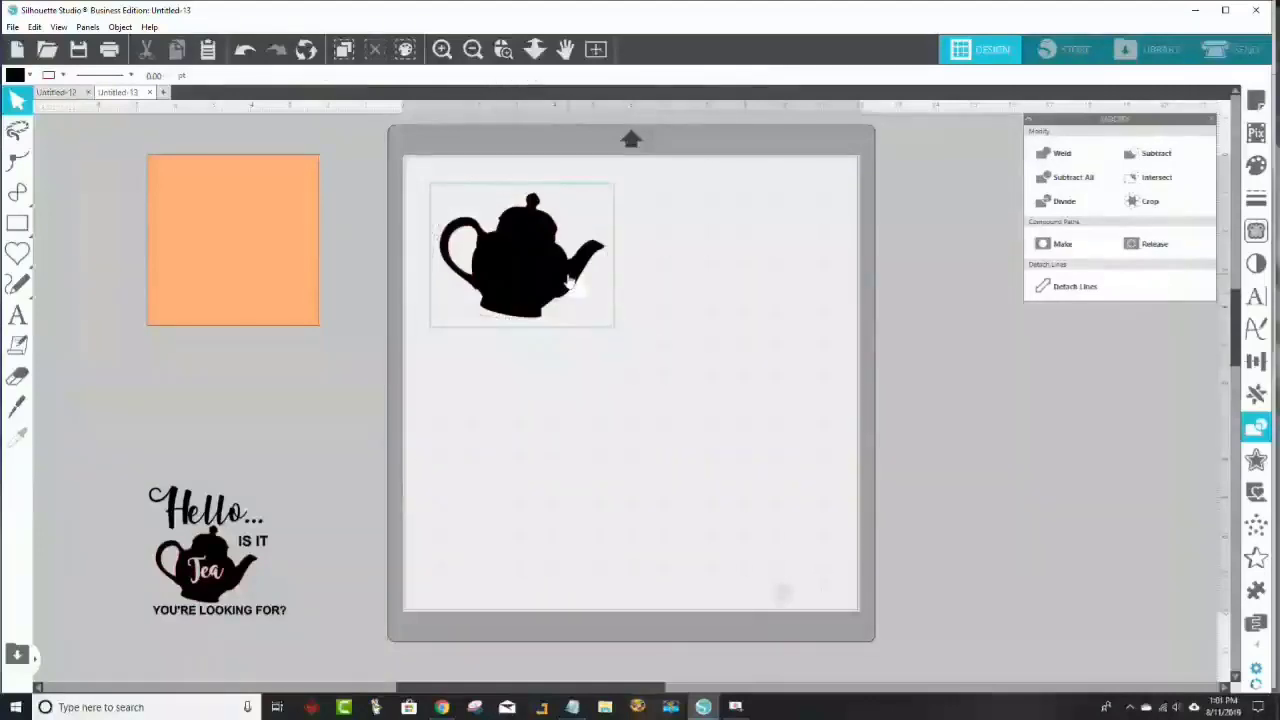
pyautogui.moveTo(573, 285); pyautogui.dragTo(509, 268)
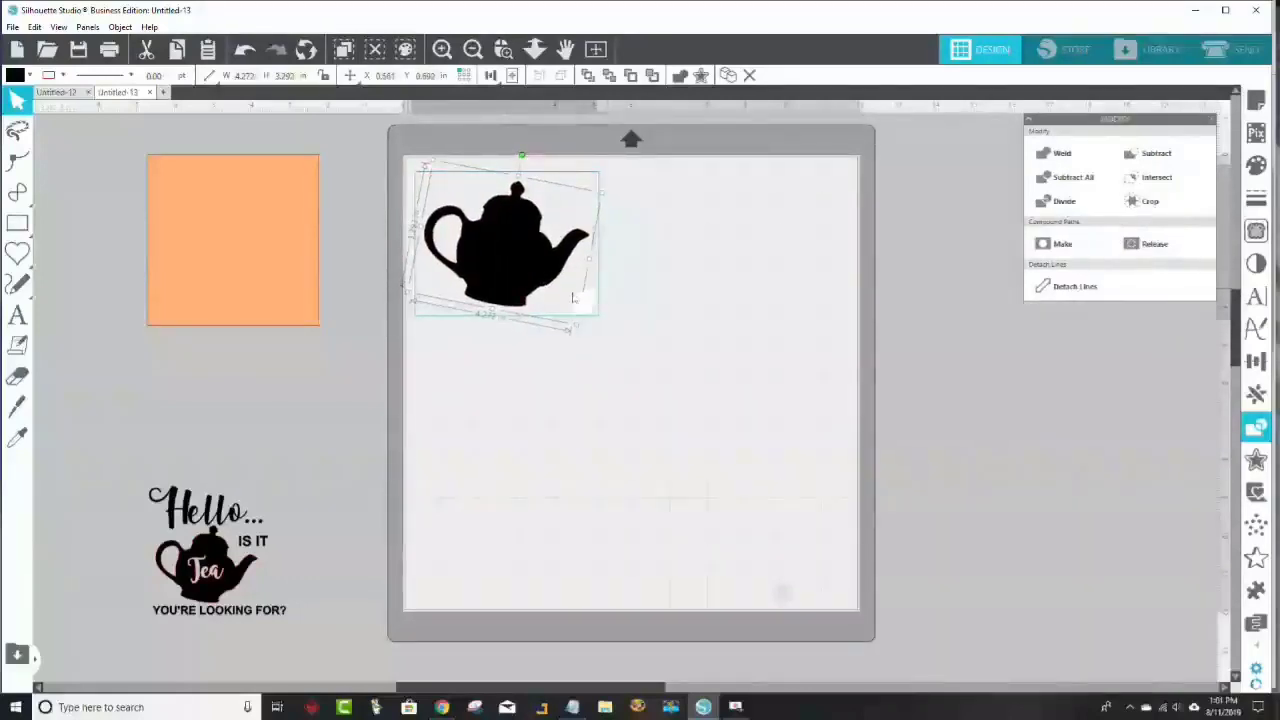
pyautogui.click(640, 323)
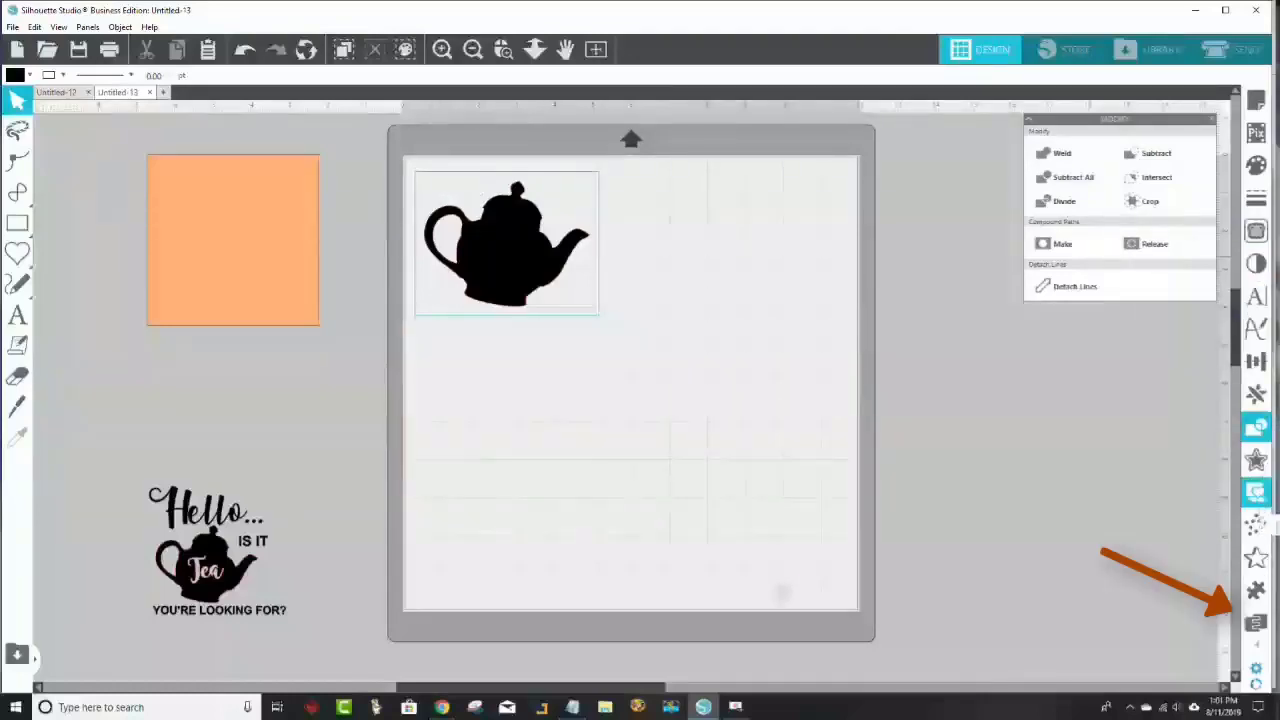
# Step: Turn off the weed lines in the weed settings to remove the border around the teapot
pyautogui.moveTo(1255, 645)
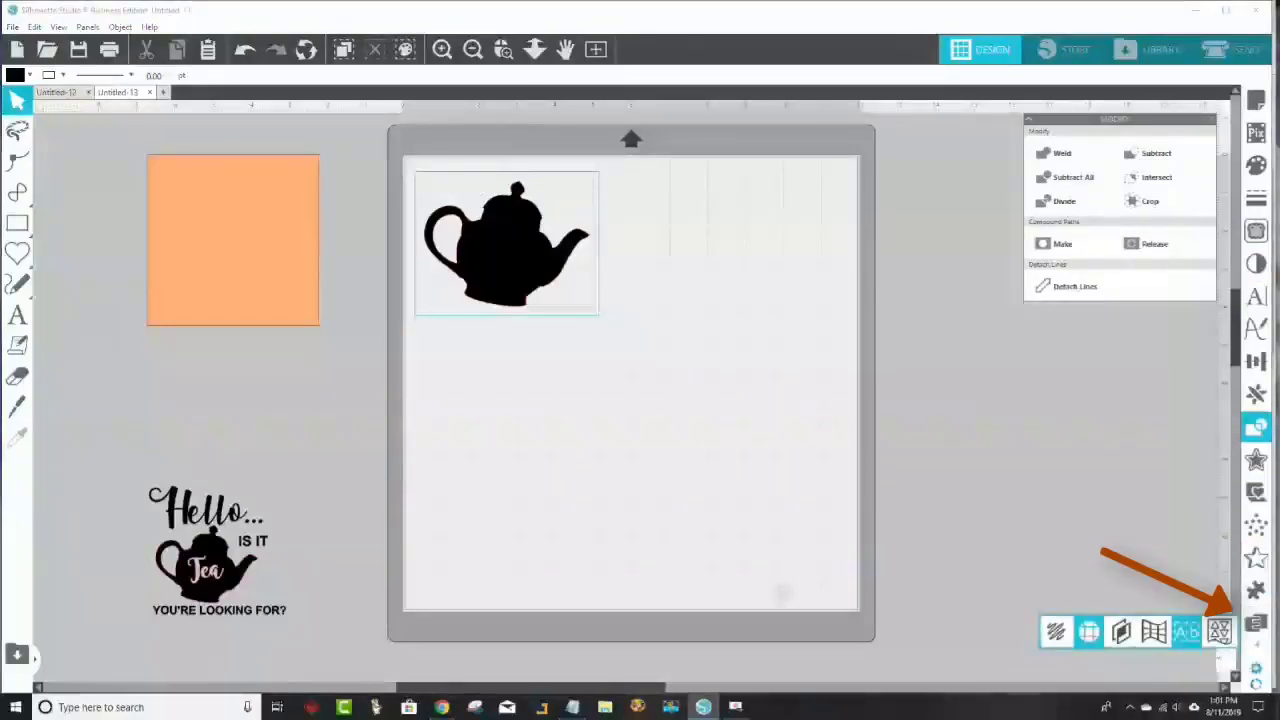
pyautogui.click(1218, 631)
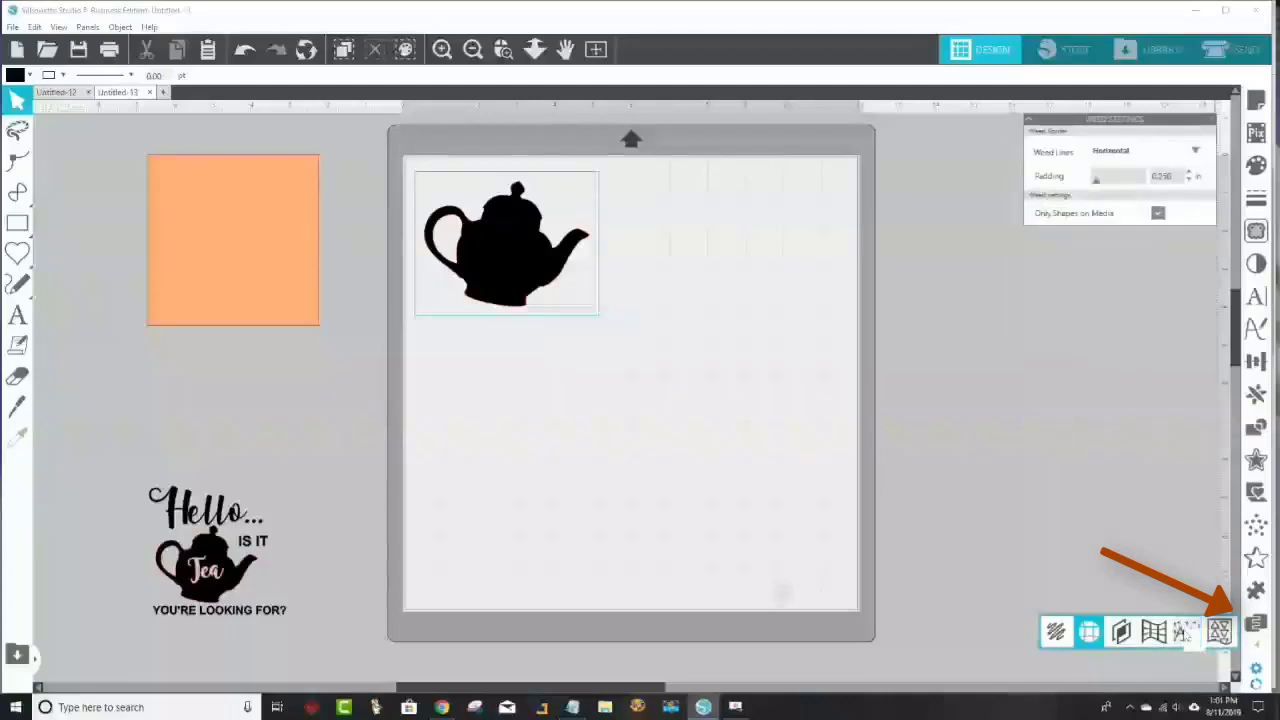
pyautogui.click(1168, 155)
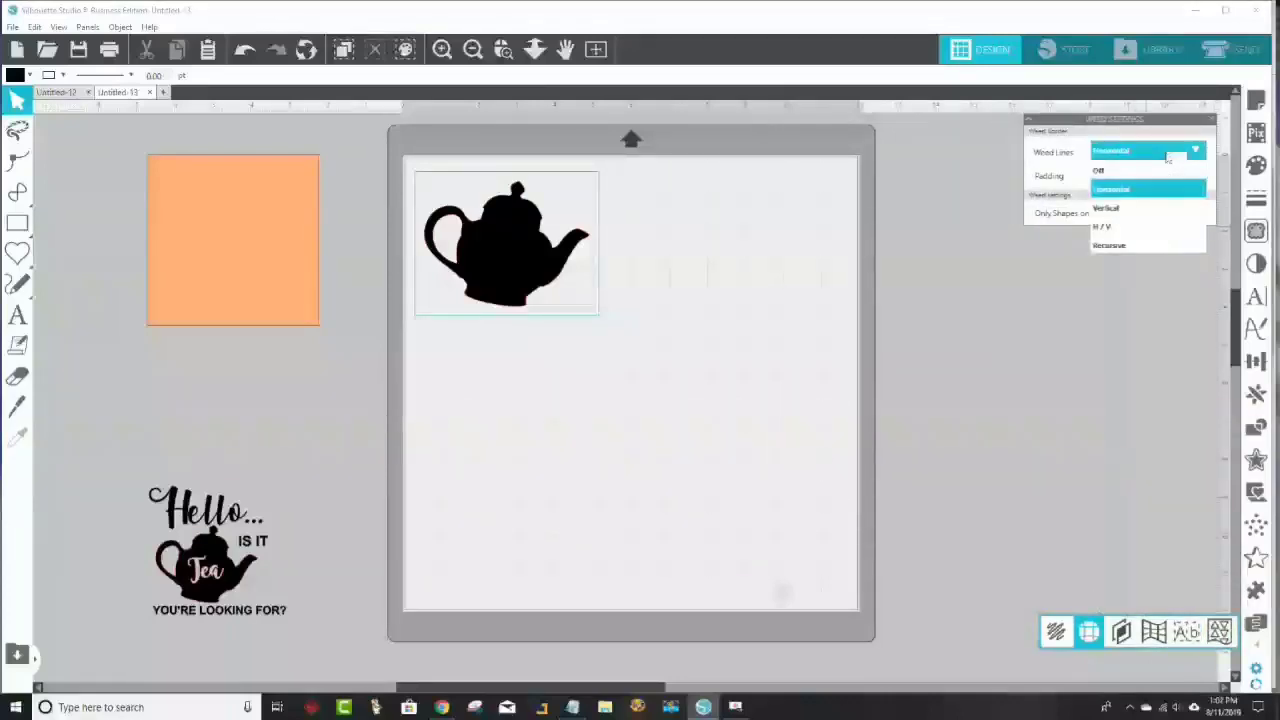
pyautogui.click(1107, 178)
# Step: Rotate the teapot slightly counterclockwise so it sits level, and adjust its position in the mat's upper-left area
pyautogui.moveTo(499, 282); pyautogui.dragTo(508, 278)
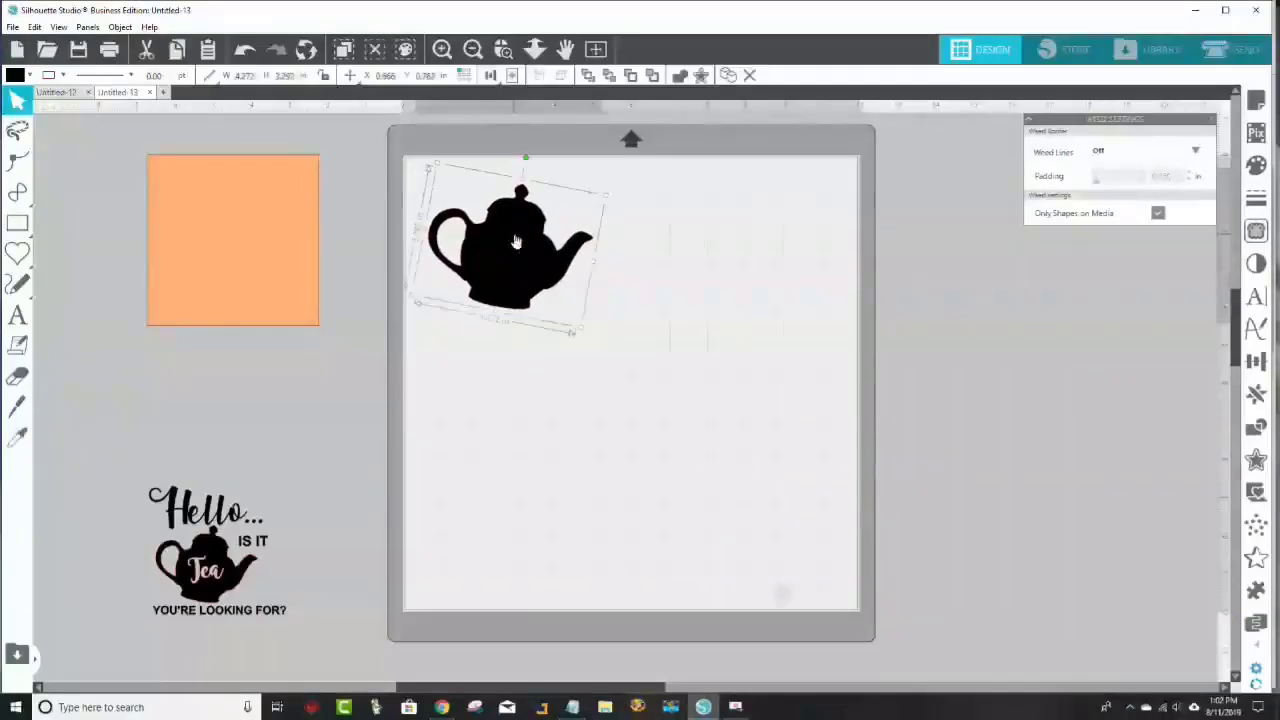
pyautogui.moveTo(525, 160); pyautogui.dragTo(521, 162)
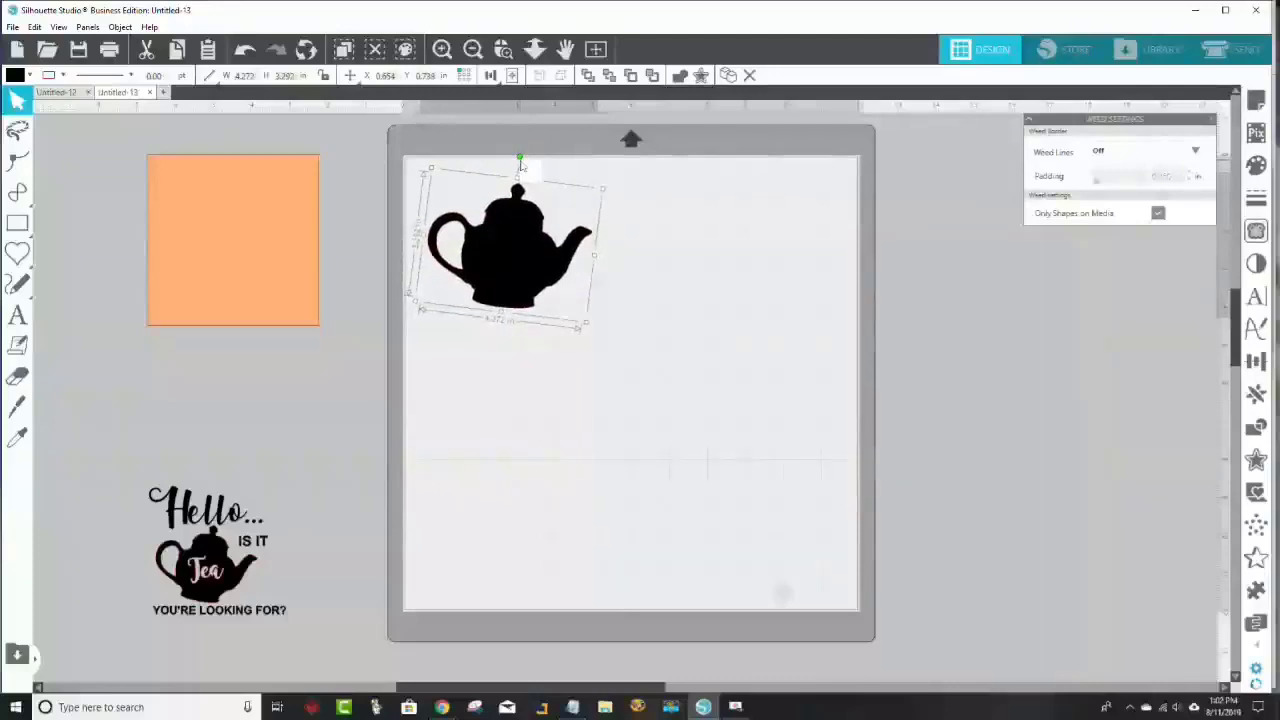
pyautogui.click(717, 354)
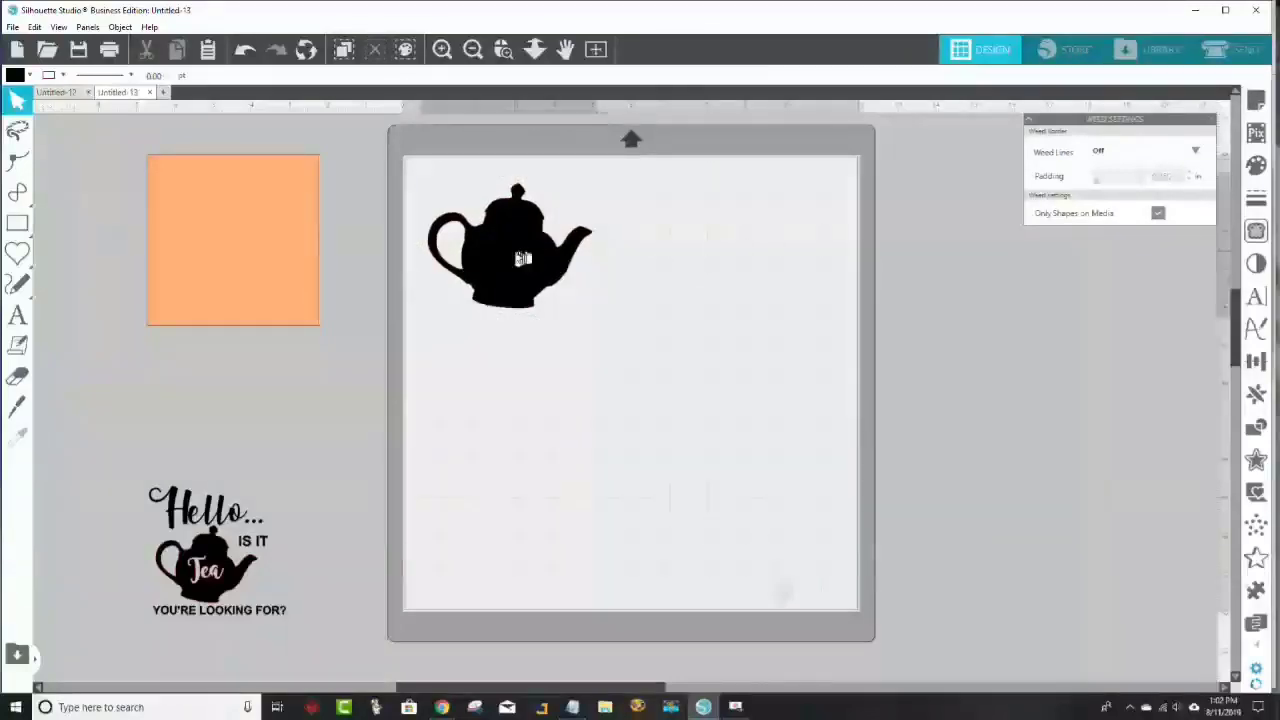
pyautogui.hotkey('ctrl', 'z')
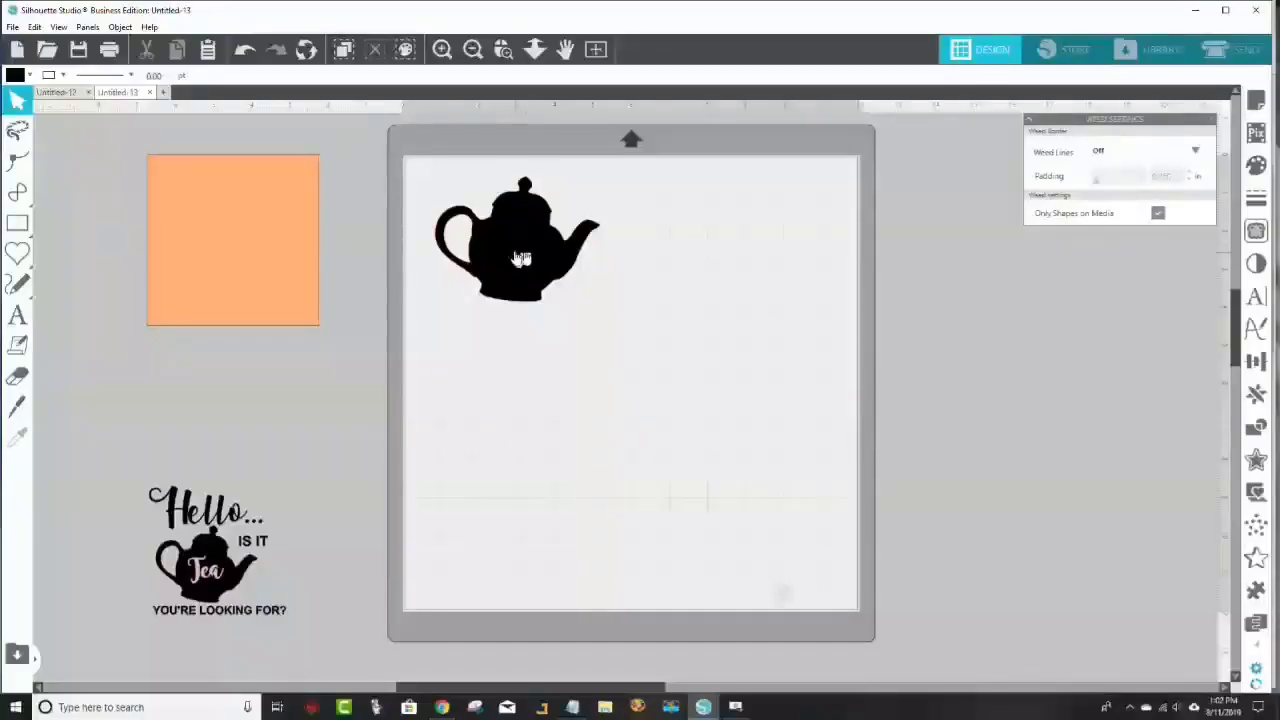
# Step: Add the text "Tea" on the mat below and to the right of the teapot
pyautogui.click(16, 318)
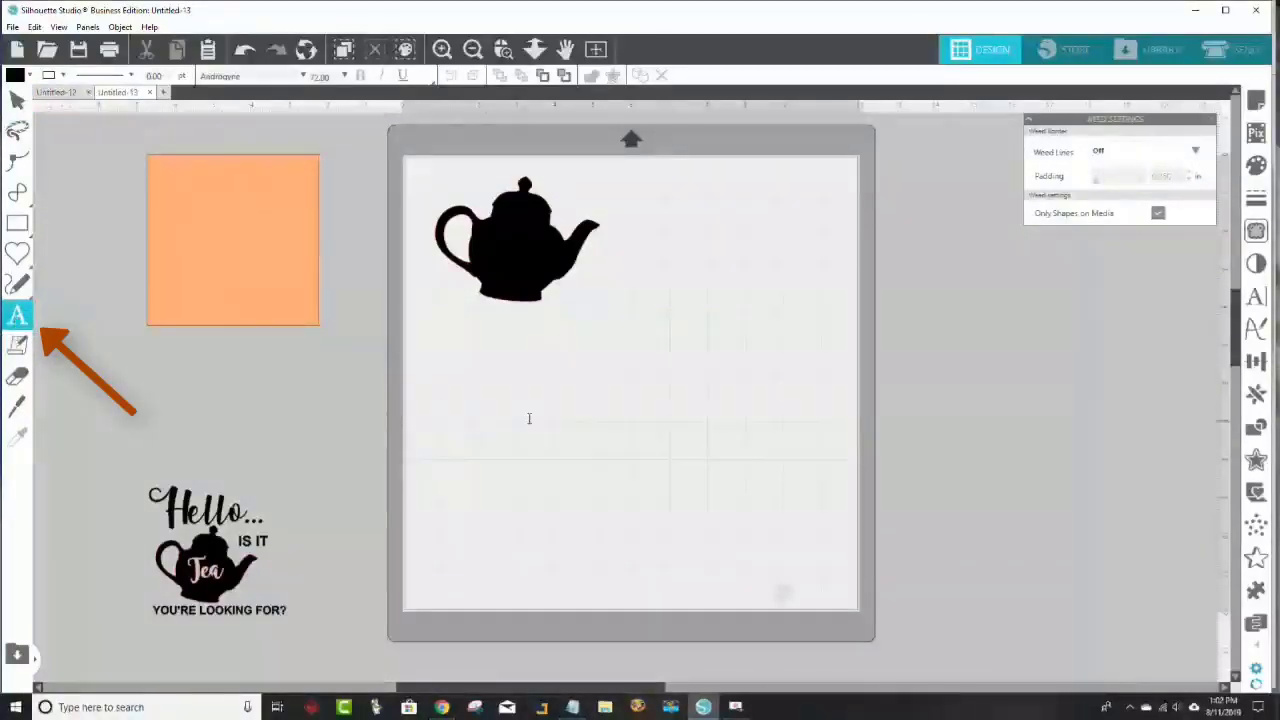
pyautogui.click(606, 366)
pyautogui.press('Escape')
pyautogui.click(606, 374)
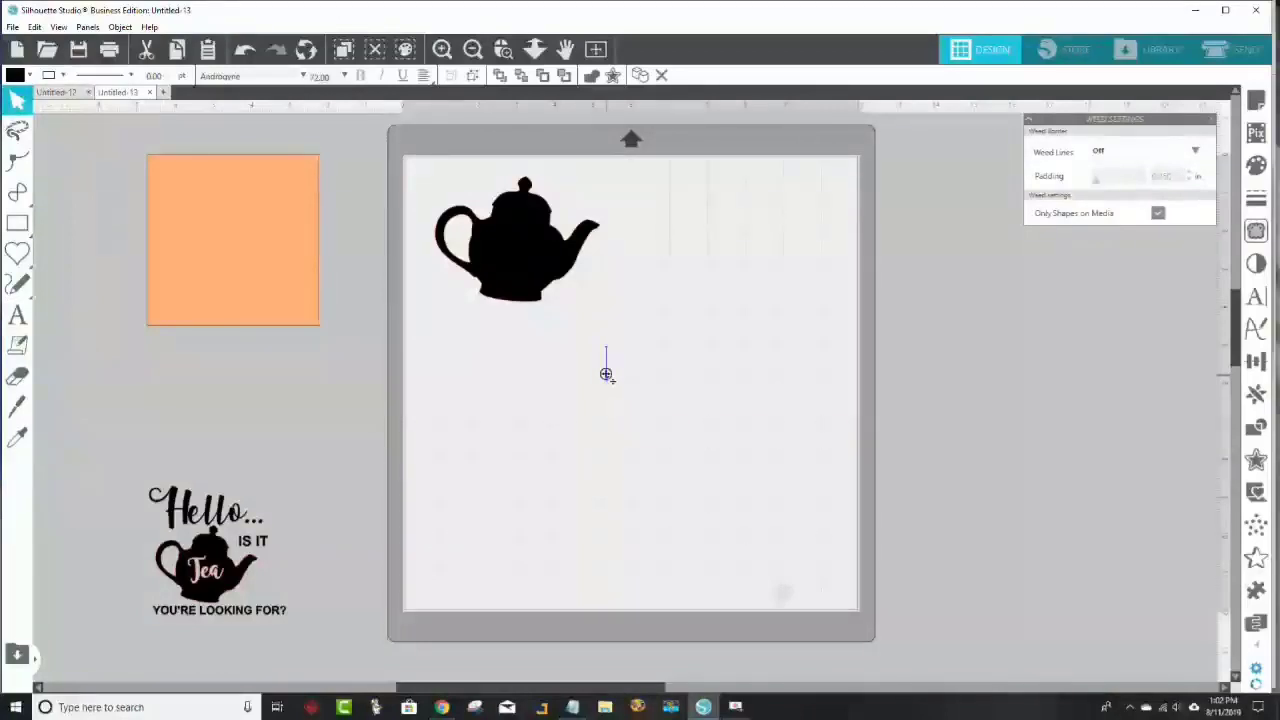
pyautogui.write('Tea')
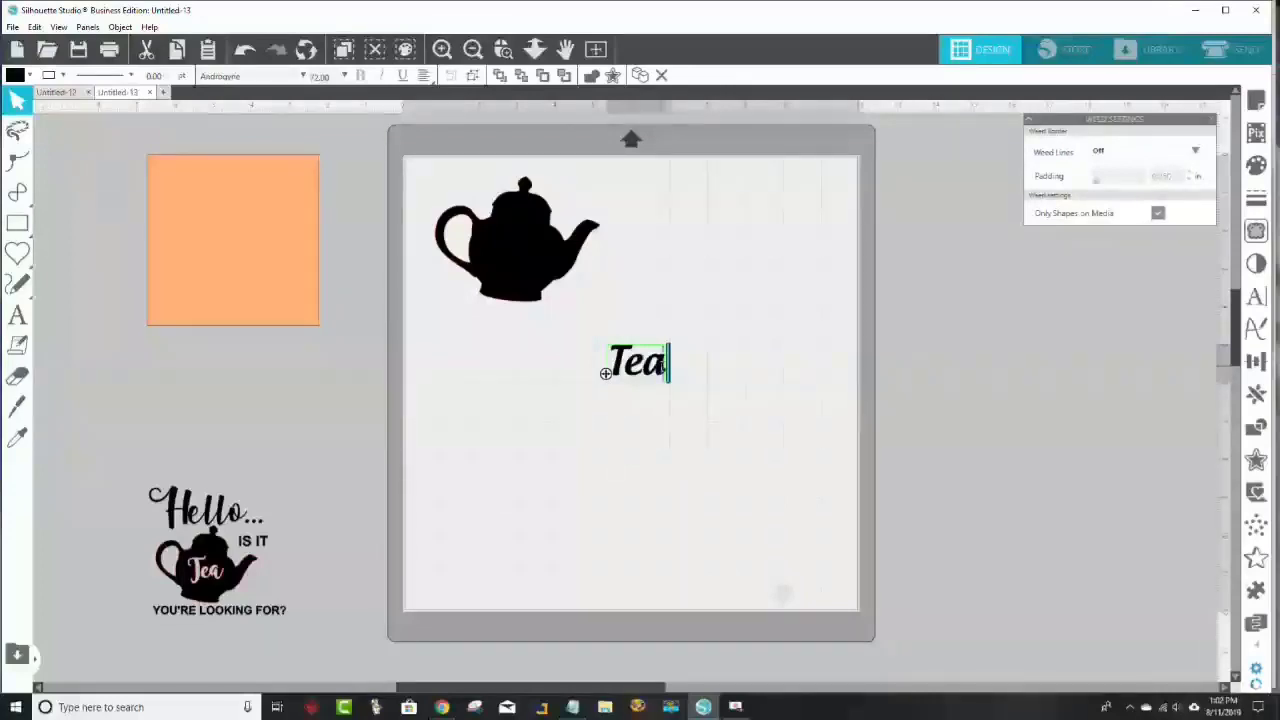
# Step: Apply the Shink font to the "Tea" text and enlarge it to about 179 pt
pyautogui.hotkey('shift', 'Left')
pyautogui.hotkey('shift', 'Left')
pyautogui.hotkey('shift', 'Left')
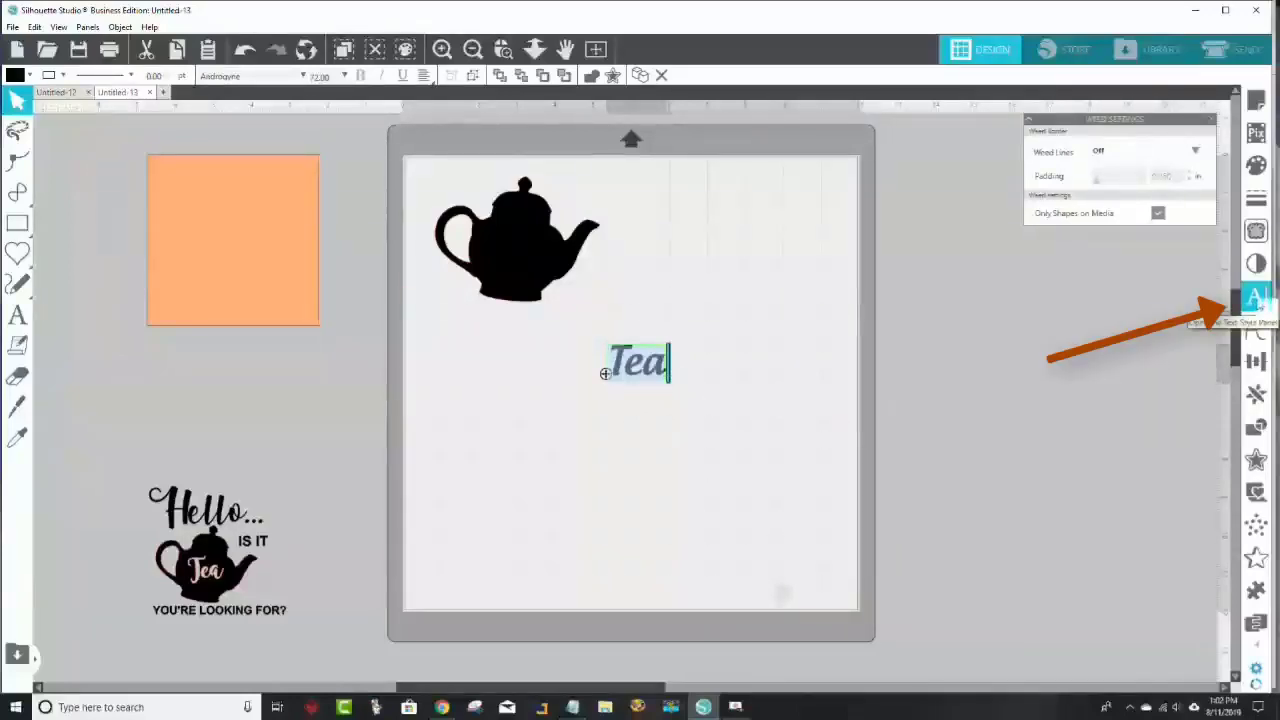
pyautogui.click(1257, 298)
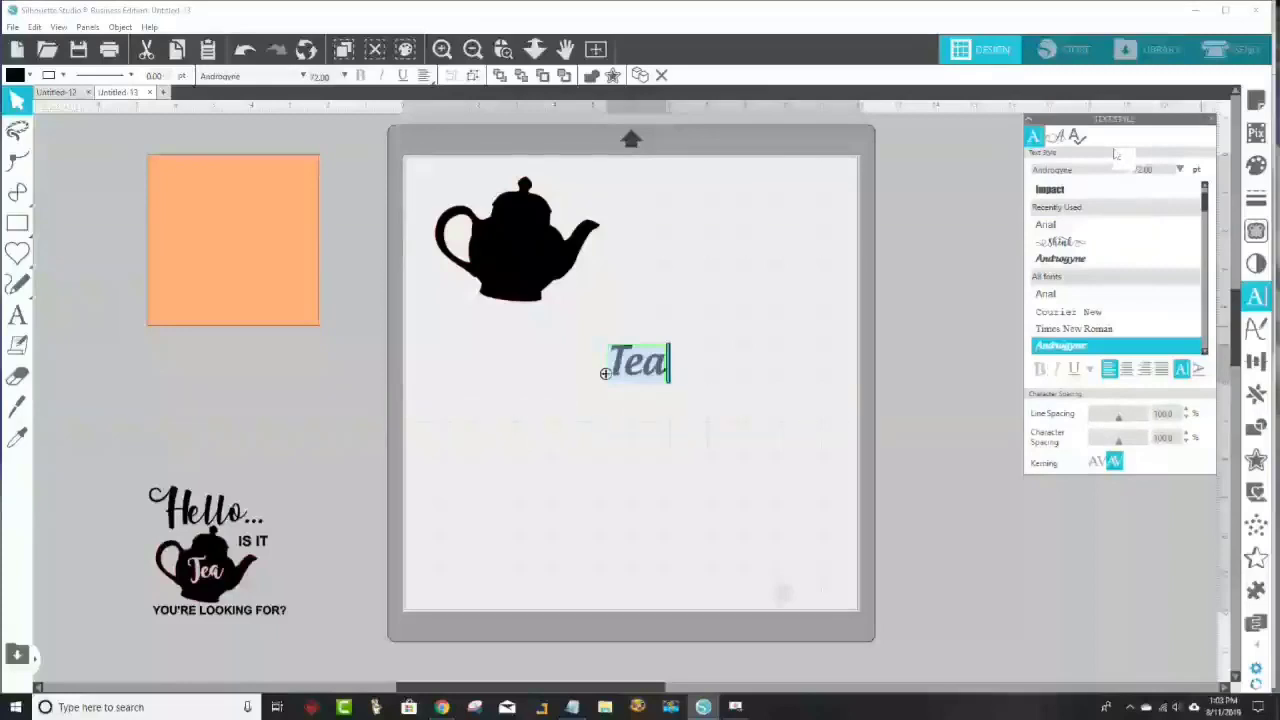
pyautogui.click(1070, 243)
pyautogui.click(771, 402)
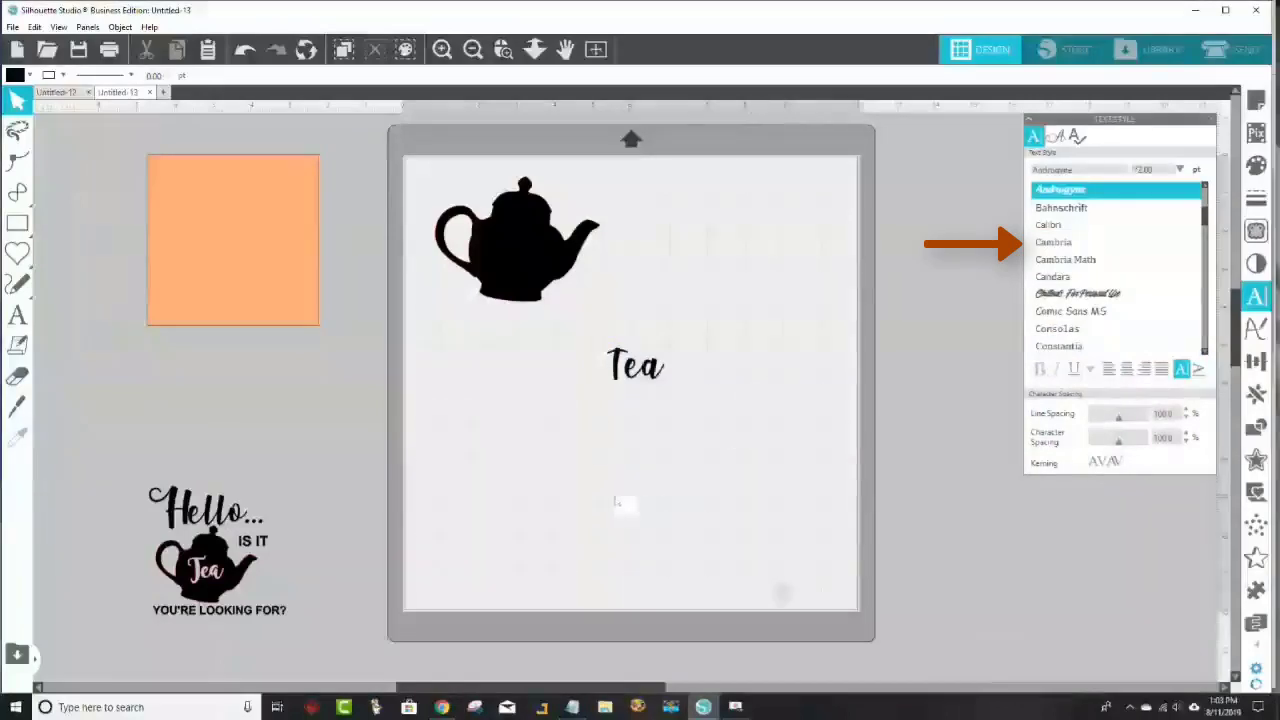
pyautogui.moveTo(594, 330); pyautogui.dragTo(770, 466)
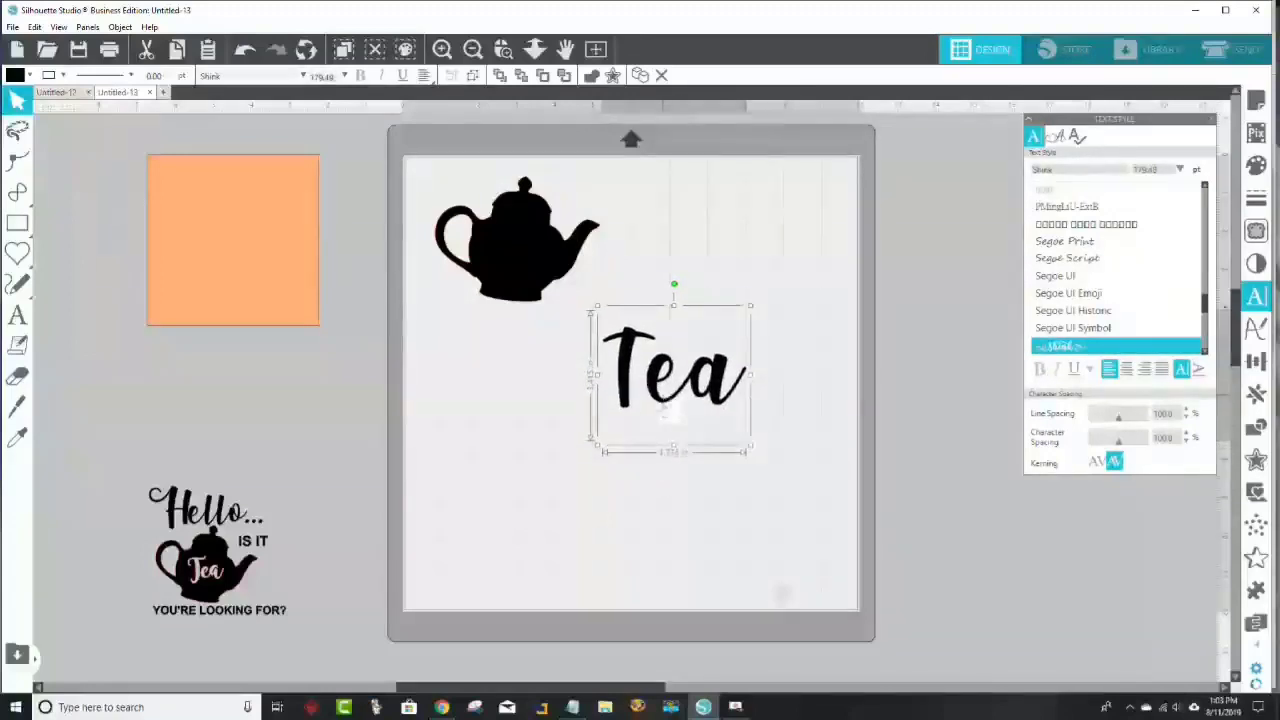
pyautogui.click(654, 479)
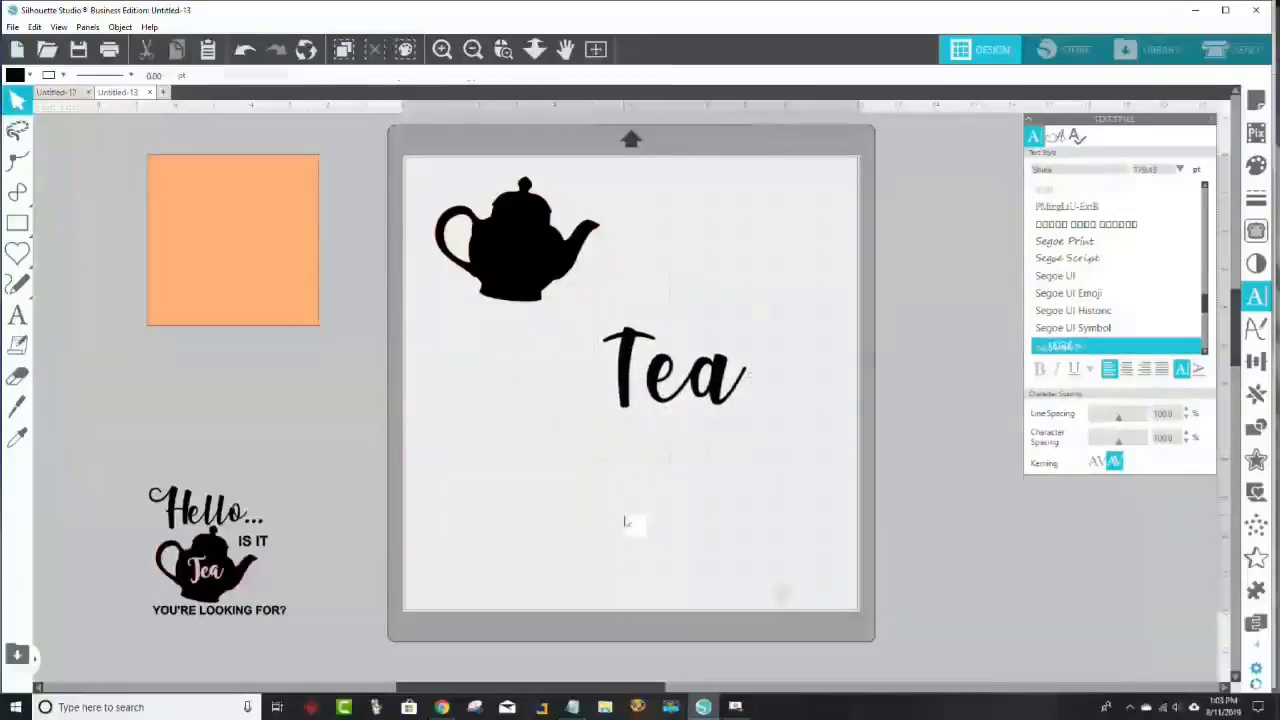
# Step: Convert the "Tea" text to a path and move its T away to the mat's left edge
pyautogui.click(622, 395)
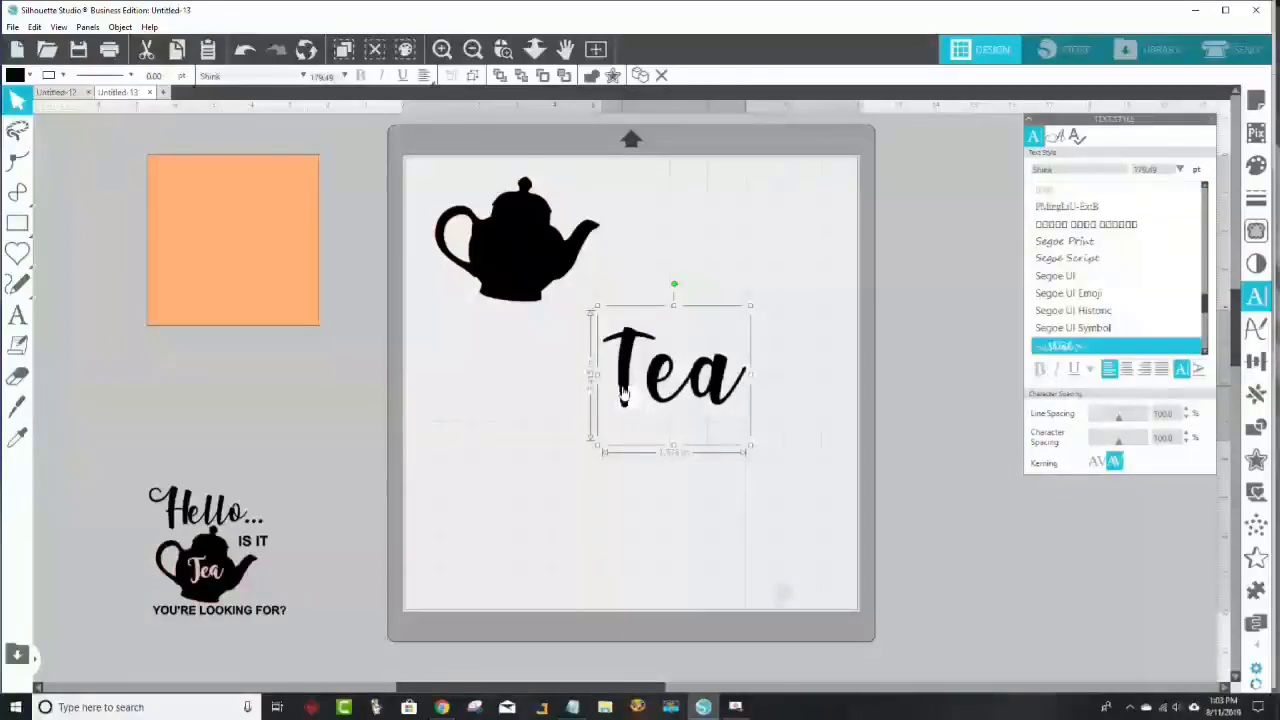
pyautogui.rightClick(622, 395)
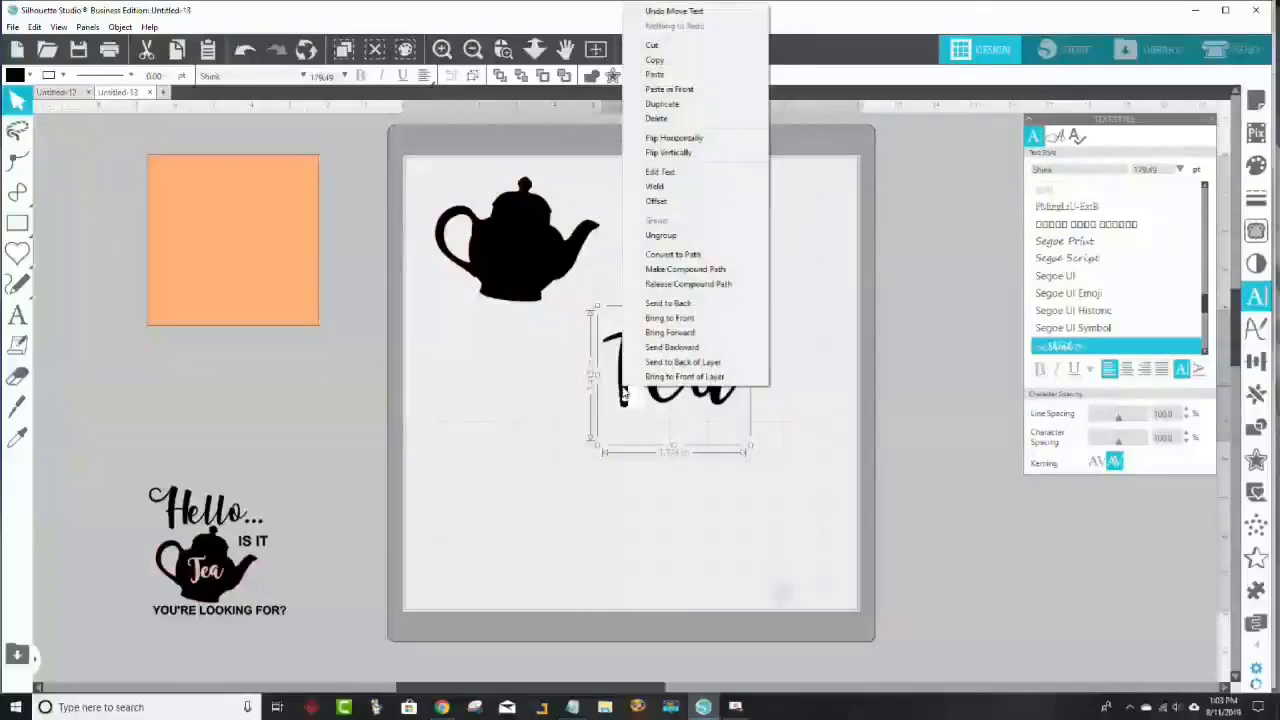
pyautogui.click(672, 254)
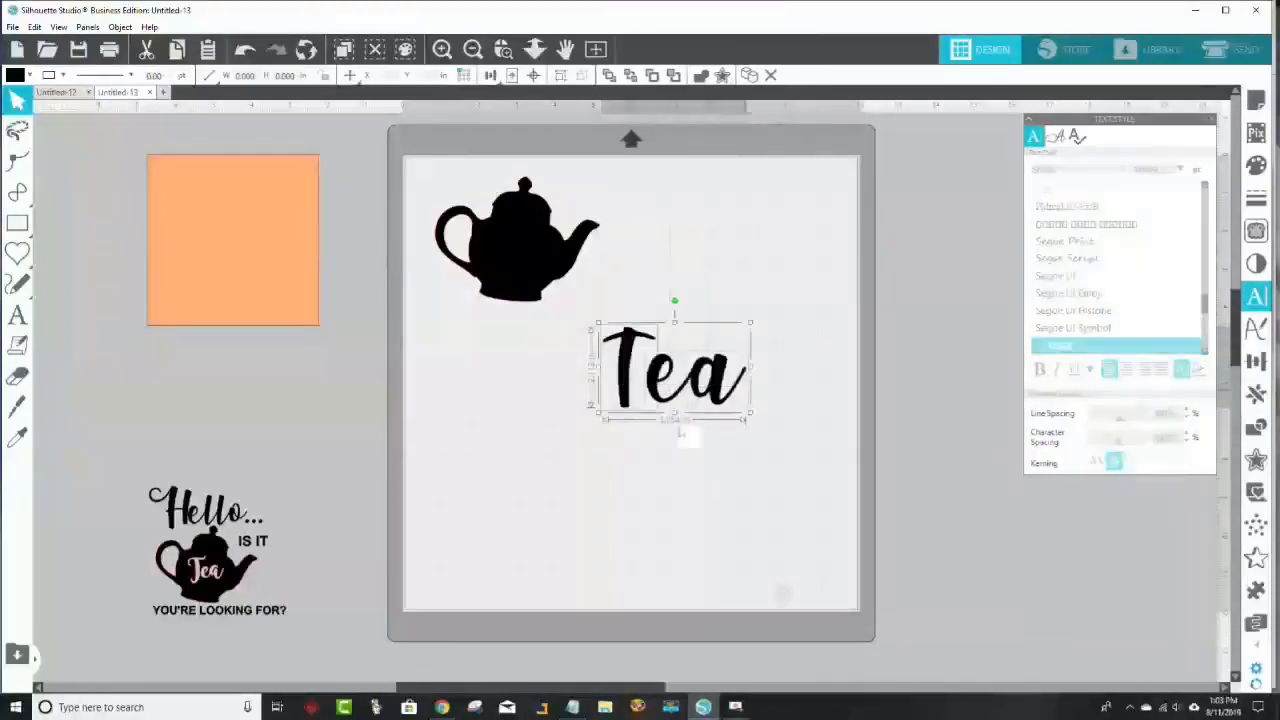
pyautogui.click(674, 505)
pyautogui.click(622, 395)
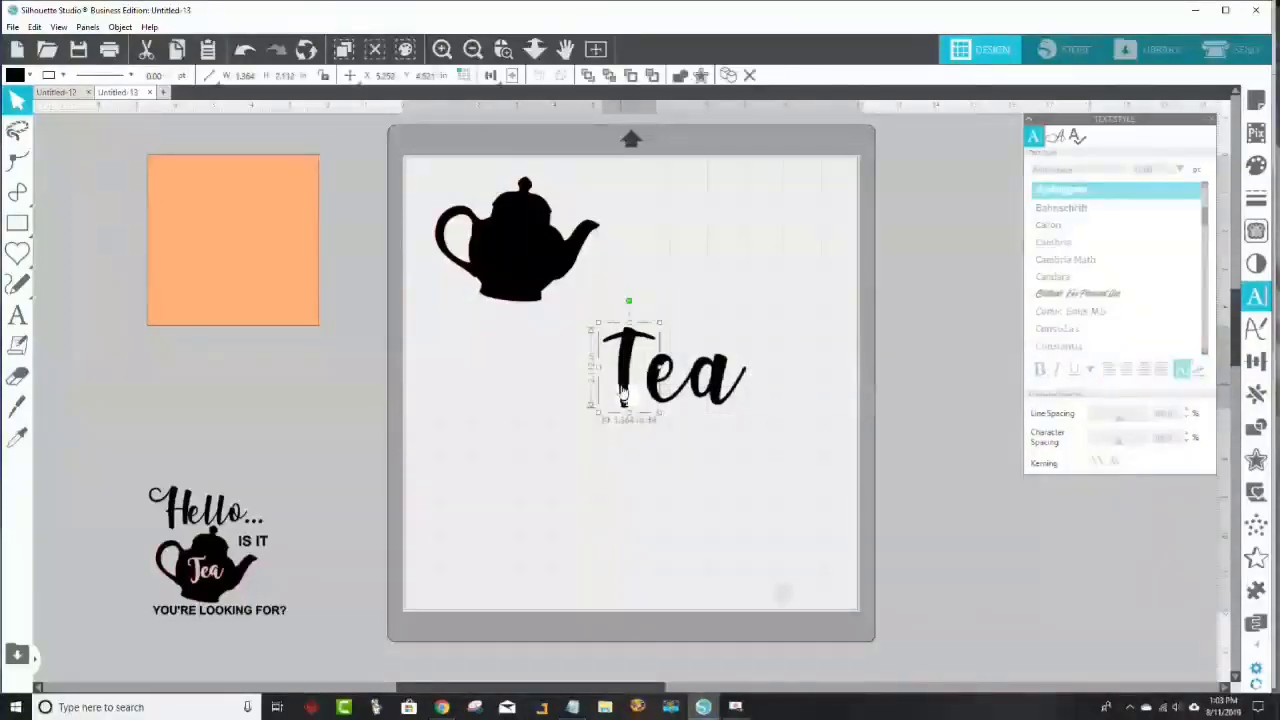
pyautogui.moveTo(622, 395); pyautogui.dragTo(428, 433)
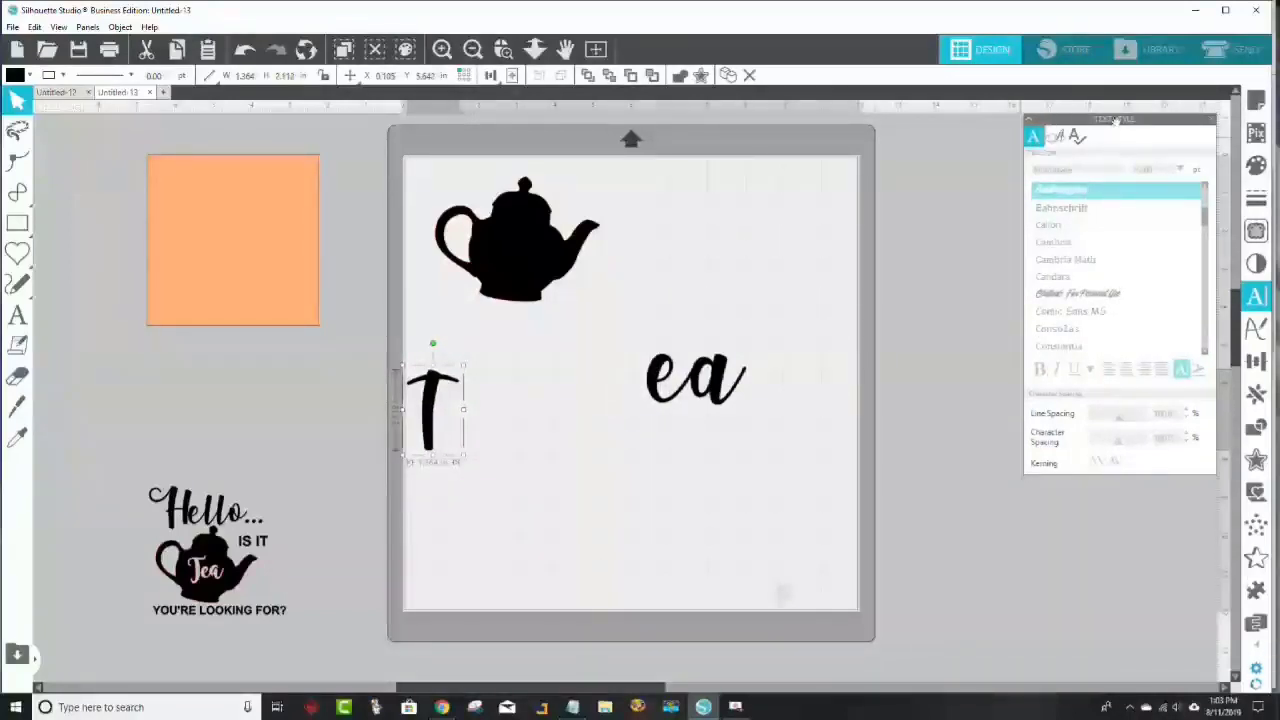
# Step: Show the glyph list over the mat's right edge and set its font to Shink
pyautogui.moveTo(1115, 121); pyautogui.dragTo(928, 203)
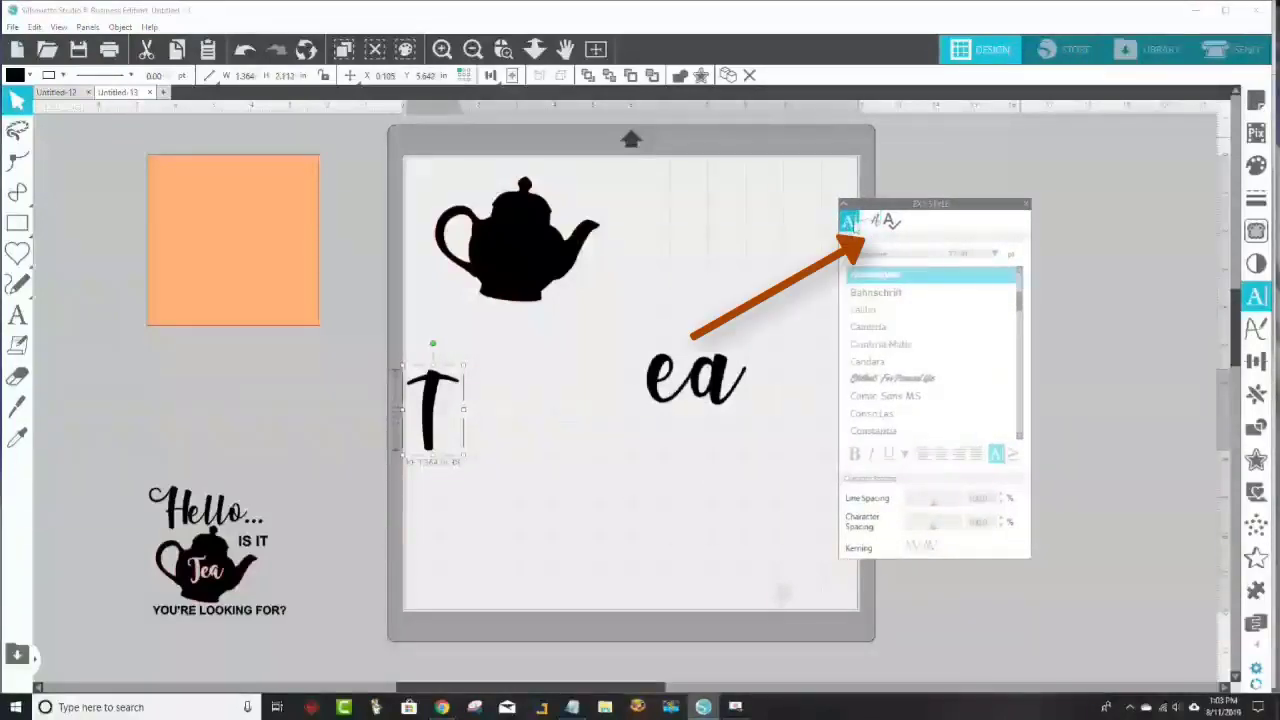
pyautogui.click(886, 221)
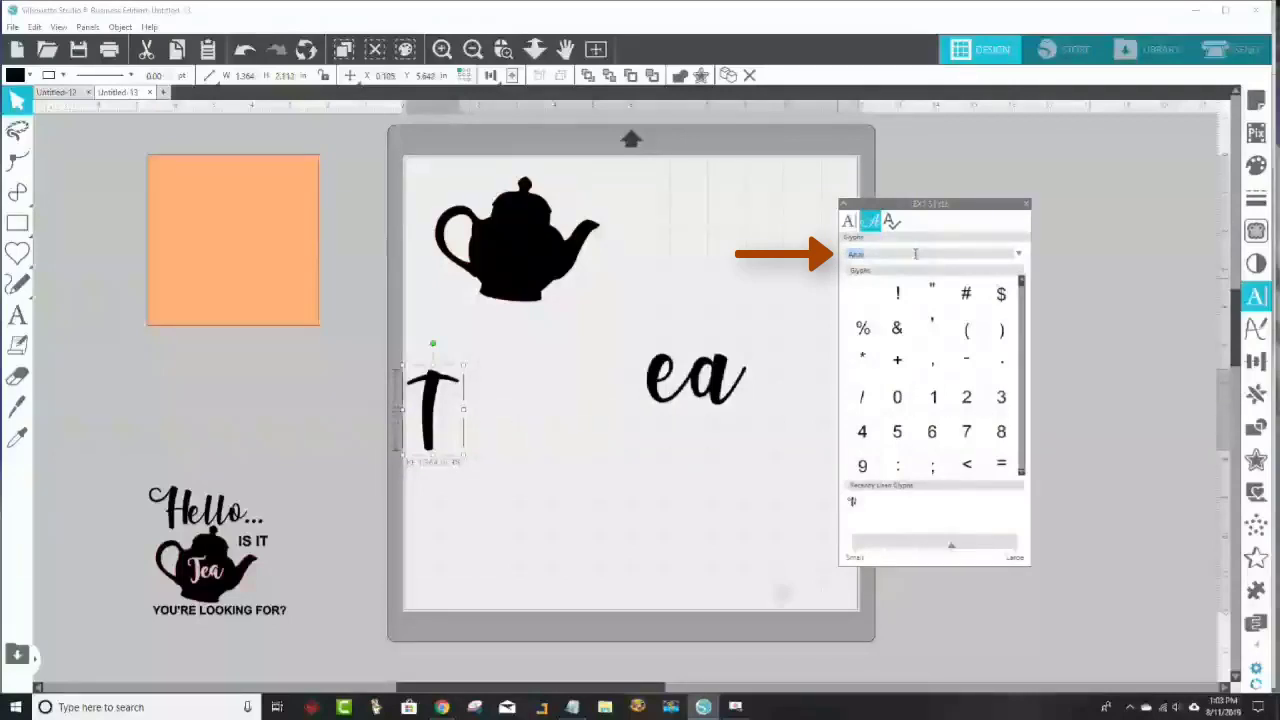
pyautogui.write('S')
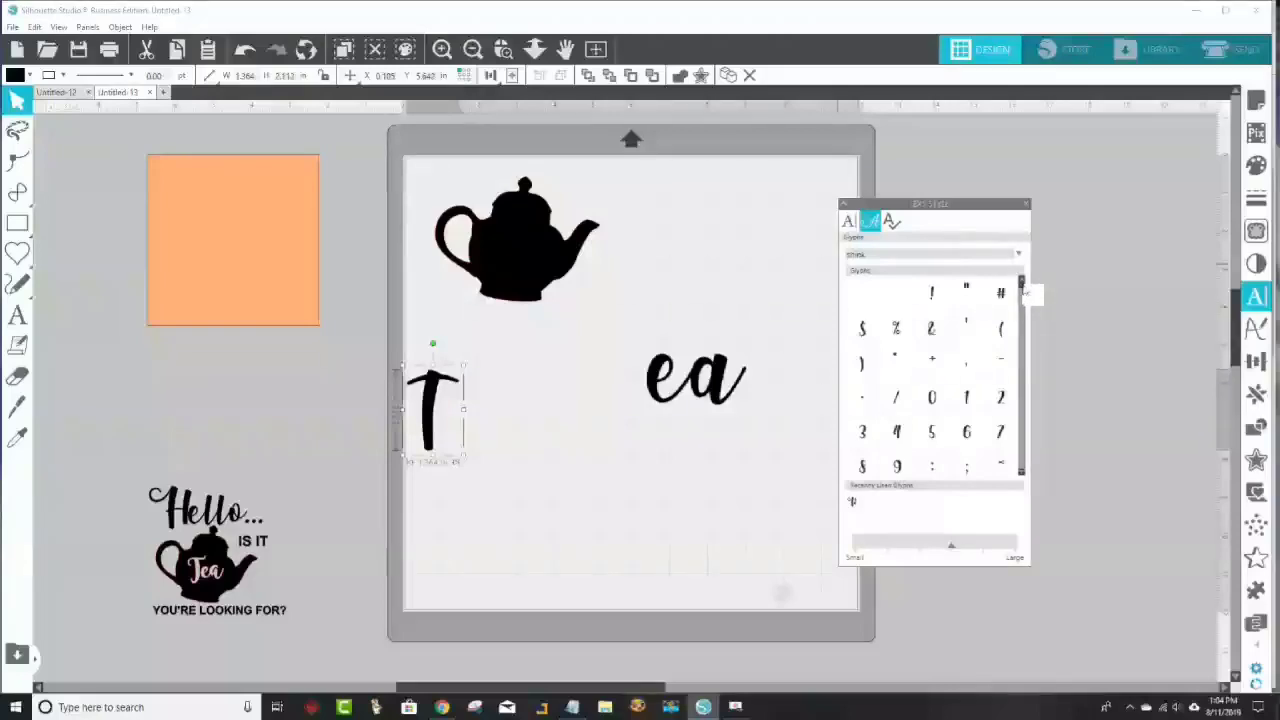
# Step: Find the Shink T glyph with a curled swash on its crossbar and insert it into the design
pyautogui.moveTo(1023, 288); pyautogui.dragTo(1015, 433)
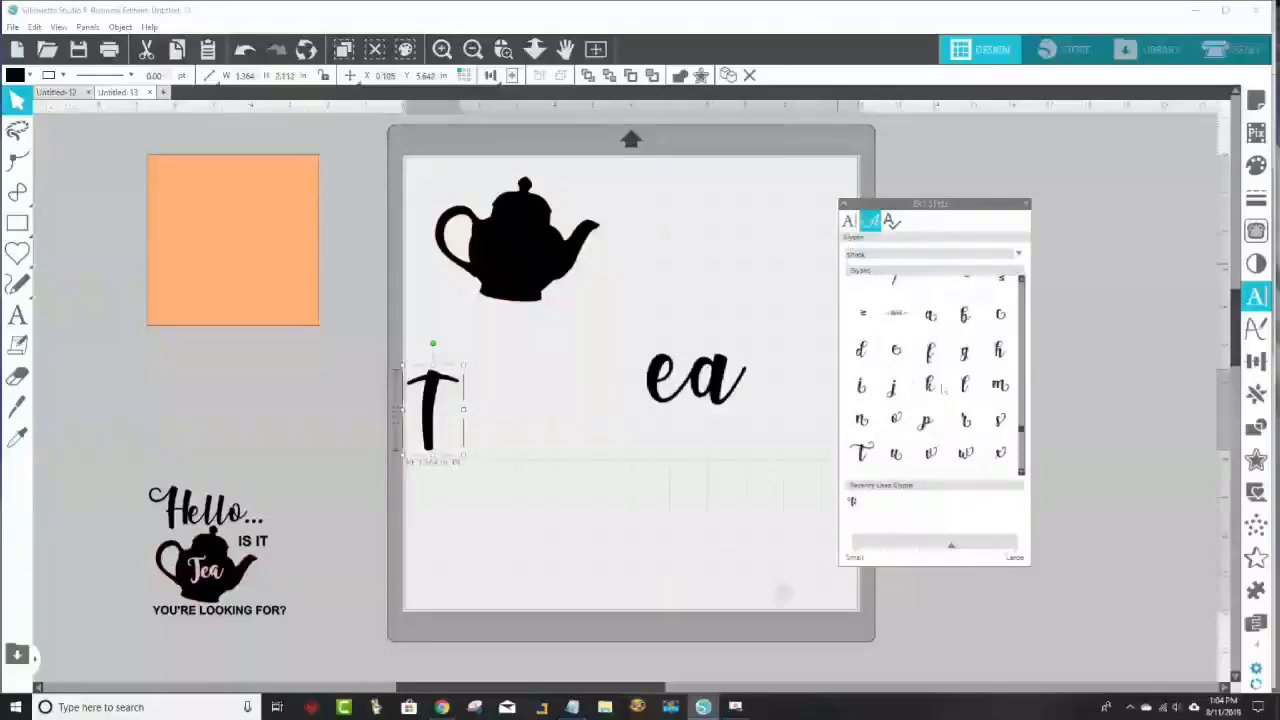
pyautogui.moveTo(1027, 436); pyautogui.dragTo(1024, 478)
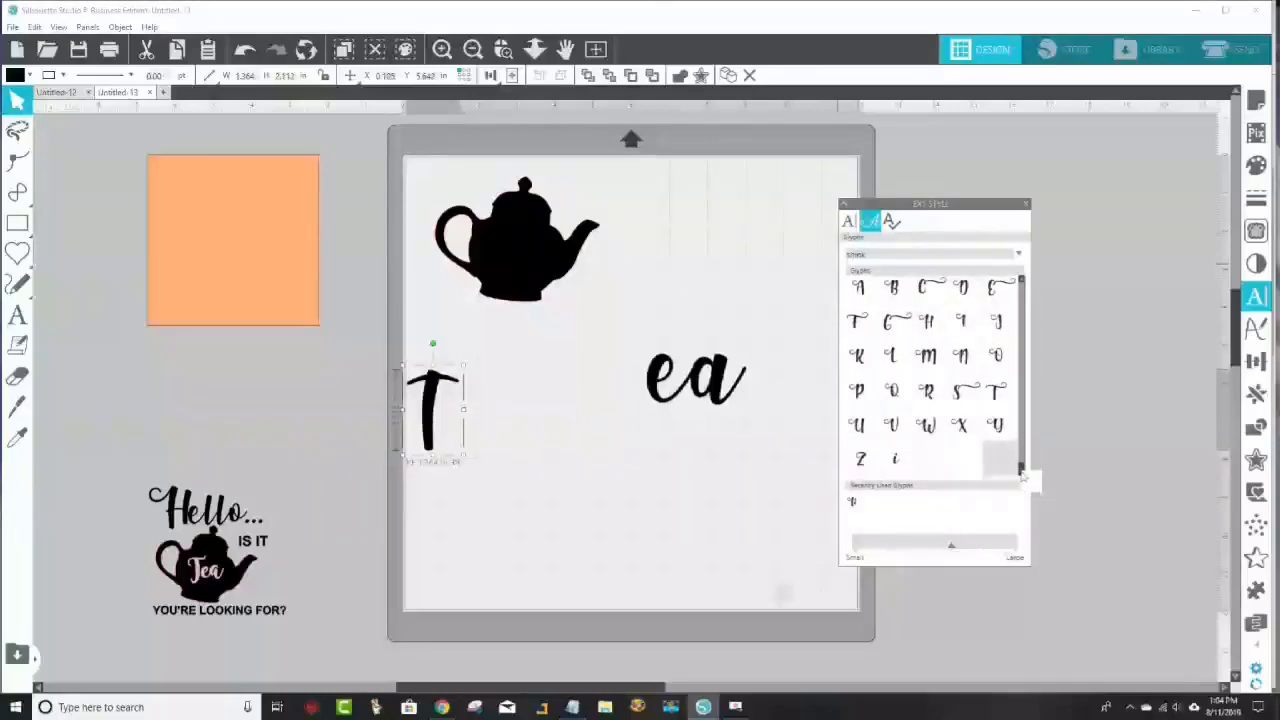
pyautogui.moveTo(994, 400)
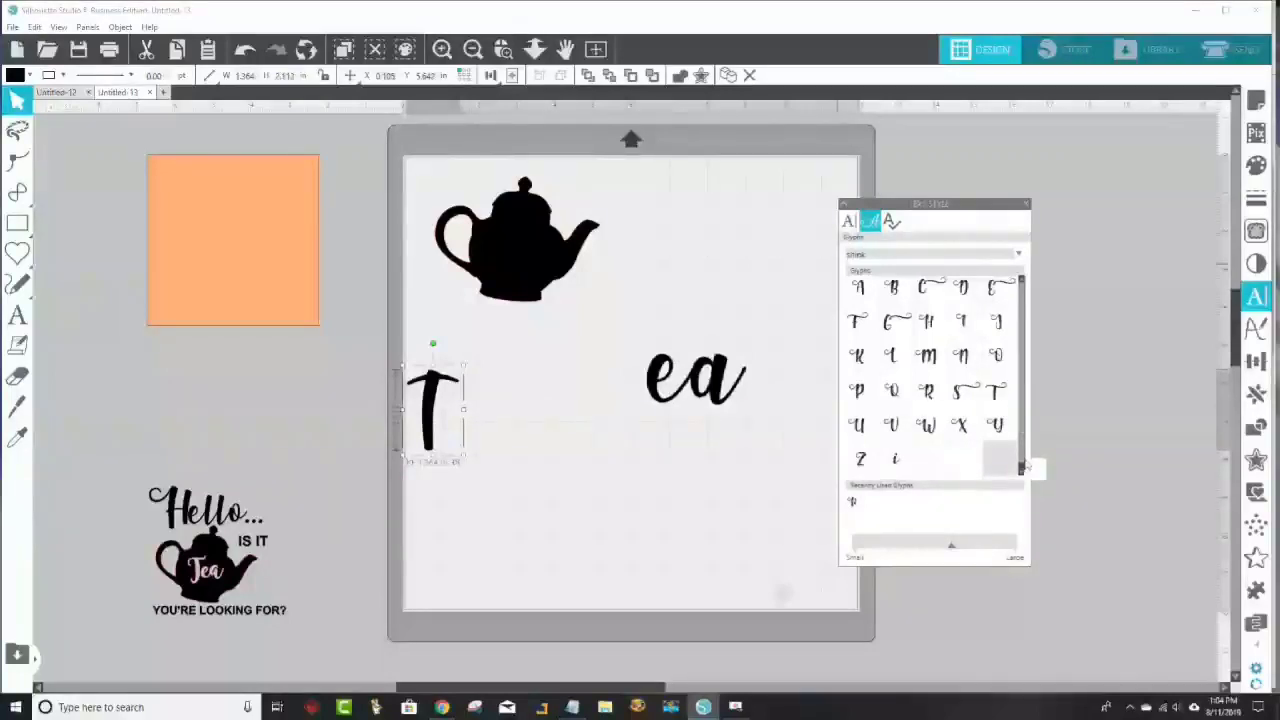
pyautogui.moveTo(1030, 474); pyautogui.dragTo(1028, 440)
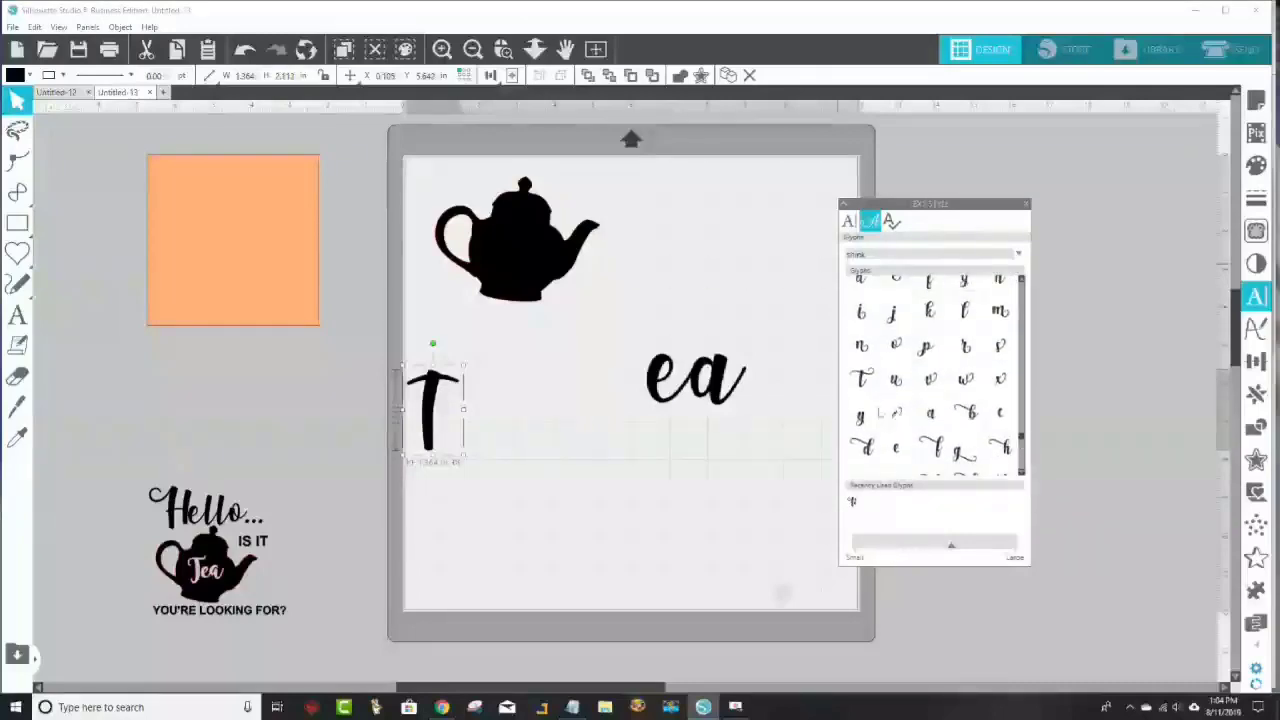
pyautogui.moveTo(862, 388)
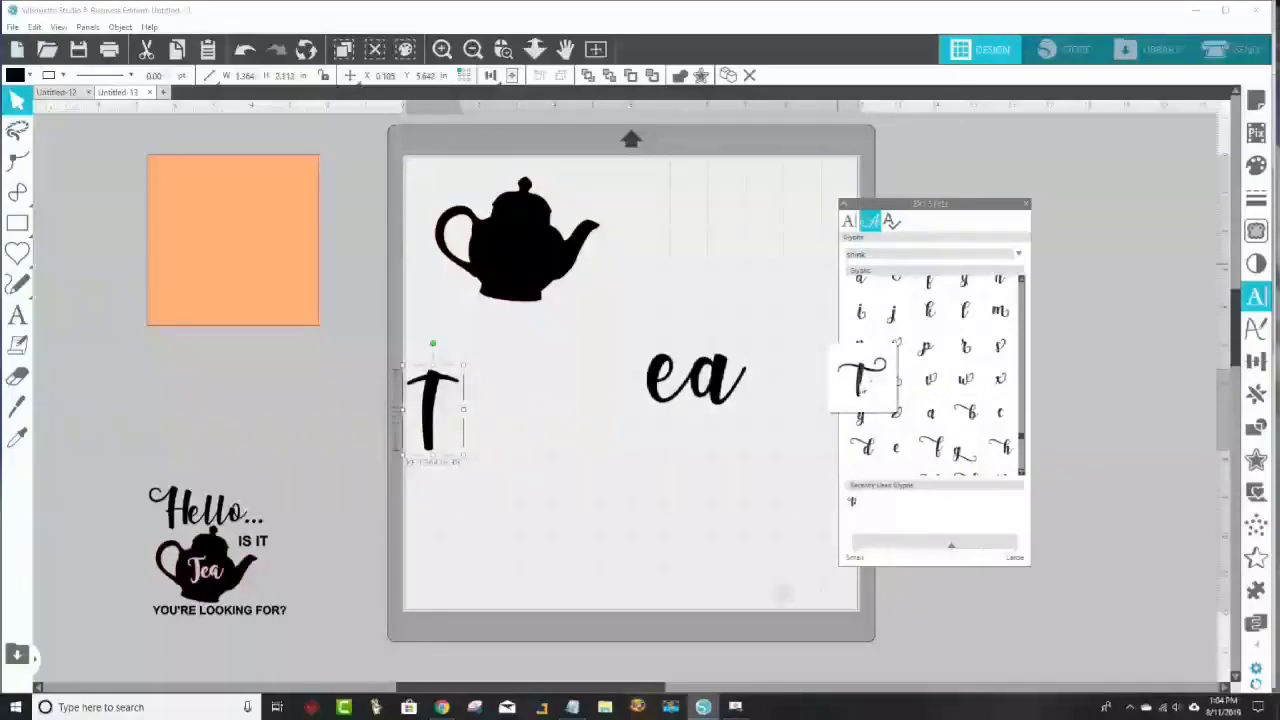
pyautogui.click(862, 380)
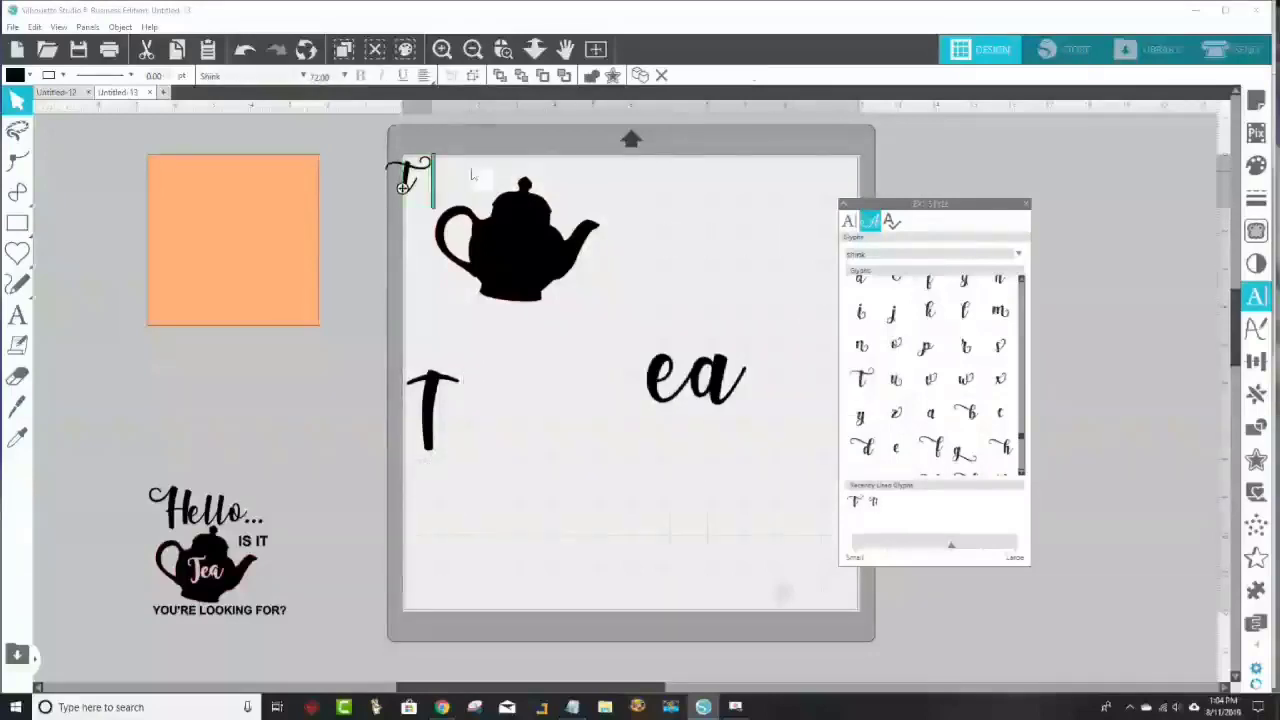
# Step: Move the swash T into the gap between the plain T and "ea", and leave it selected as an object
pyautogui.moveTo(405, 178); pyautogui.dragTo(543, 390)
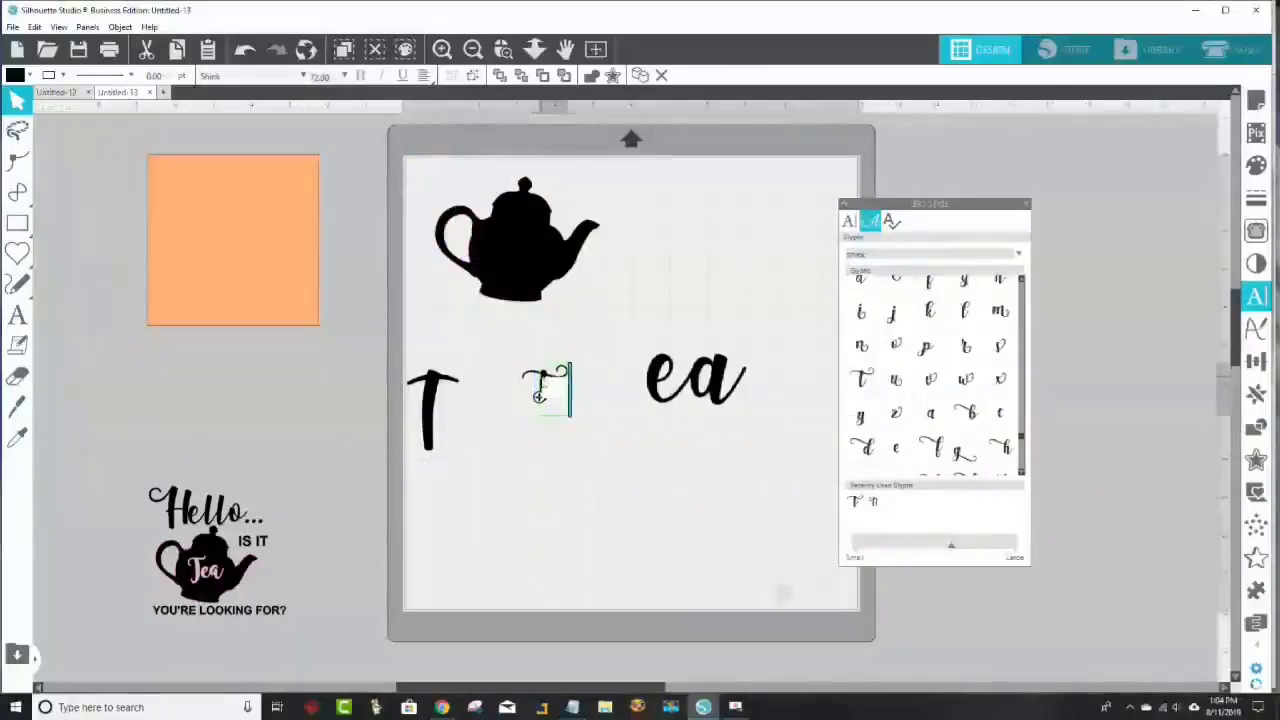
pyautogui.click(549, 416)
pyautogui.click(545, 392)
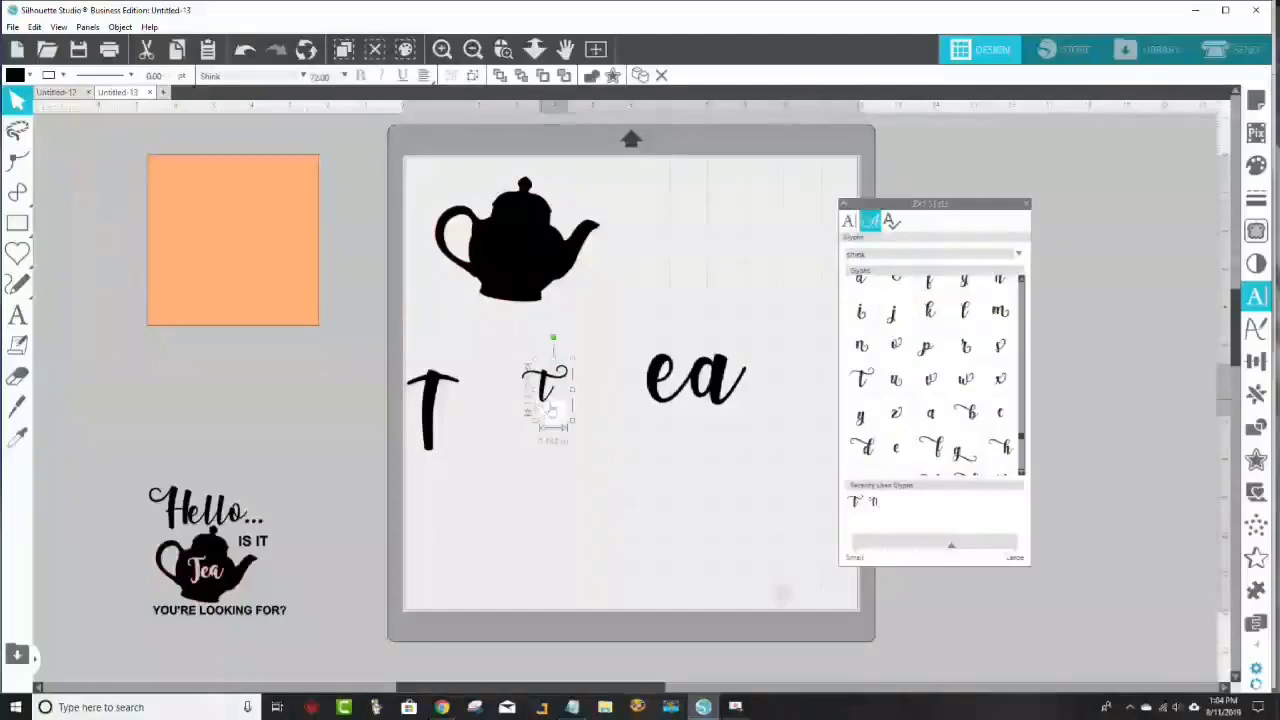
# Step: Enlarge the swash T to suit the size of "ea" and fit it directly before those letters to spell "Tea"
pyautogui.moveTo(572, 420); pyautogui.dragTo(686, 523)
pyautogui.moveTo(558, 456); pyautogui.dragTo(614, 388)
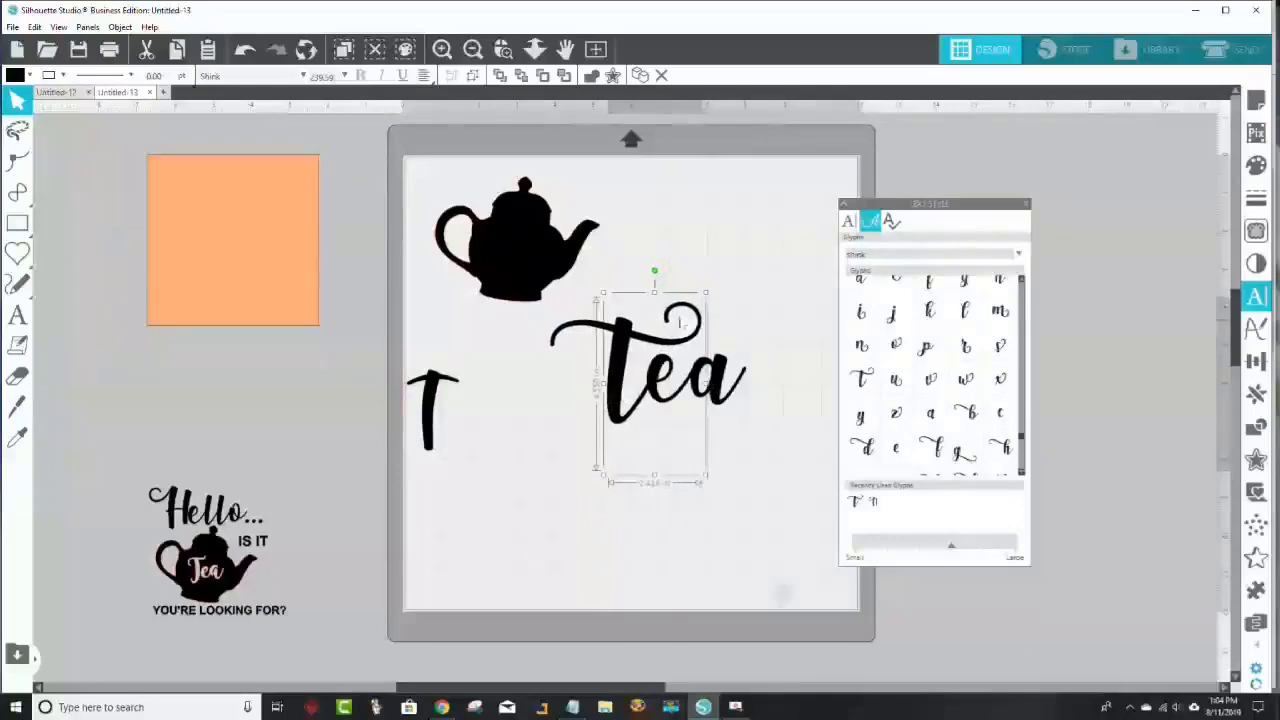
pyautogui.hotkey('ctrl', 'z')
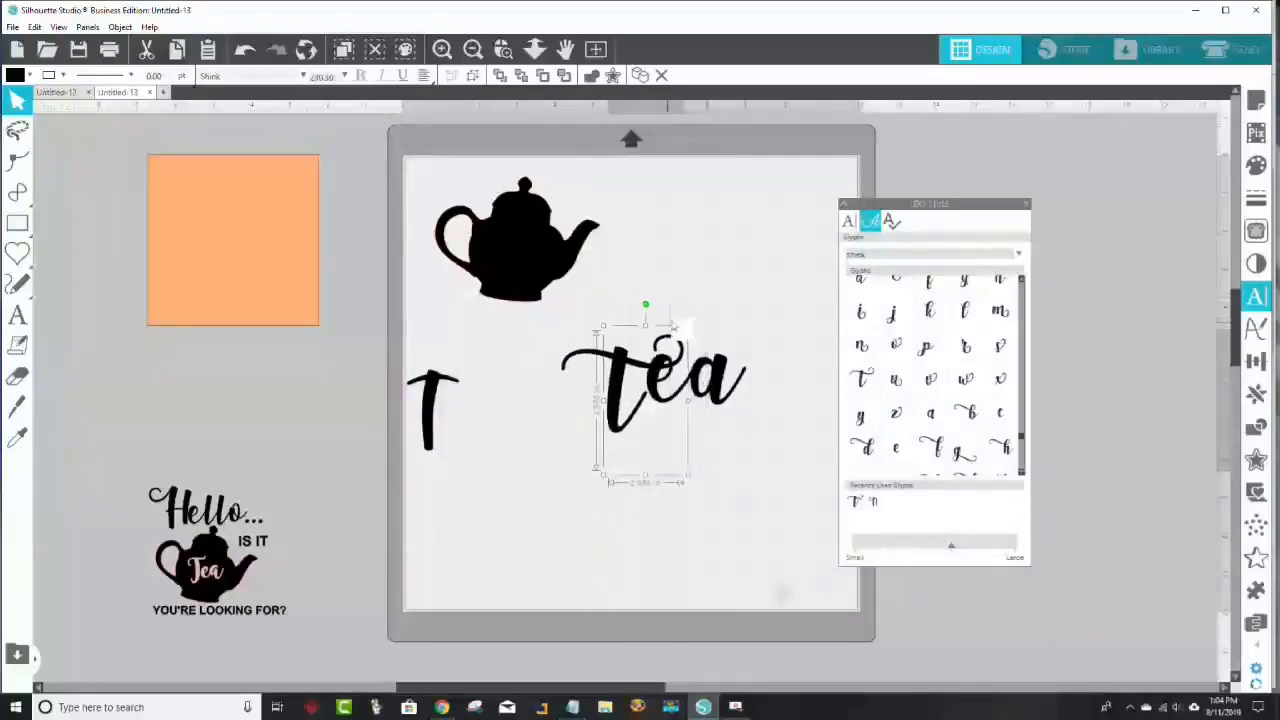
pyautogui.hotkey('ctrl', 'z')
pyautogui.hotkey('ctrl', 'z')
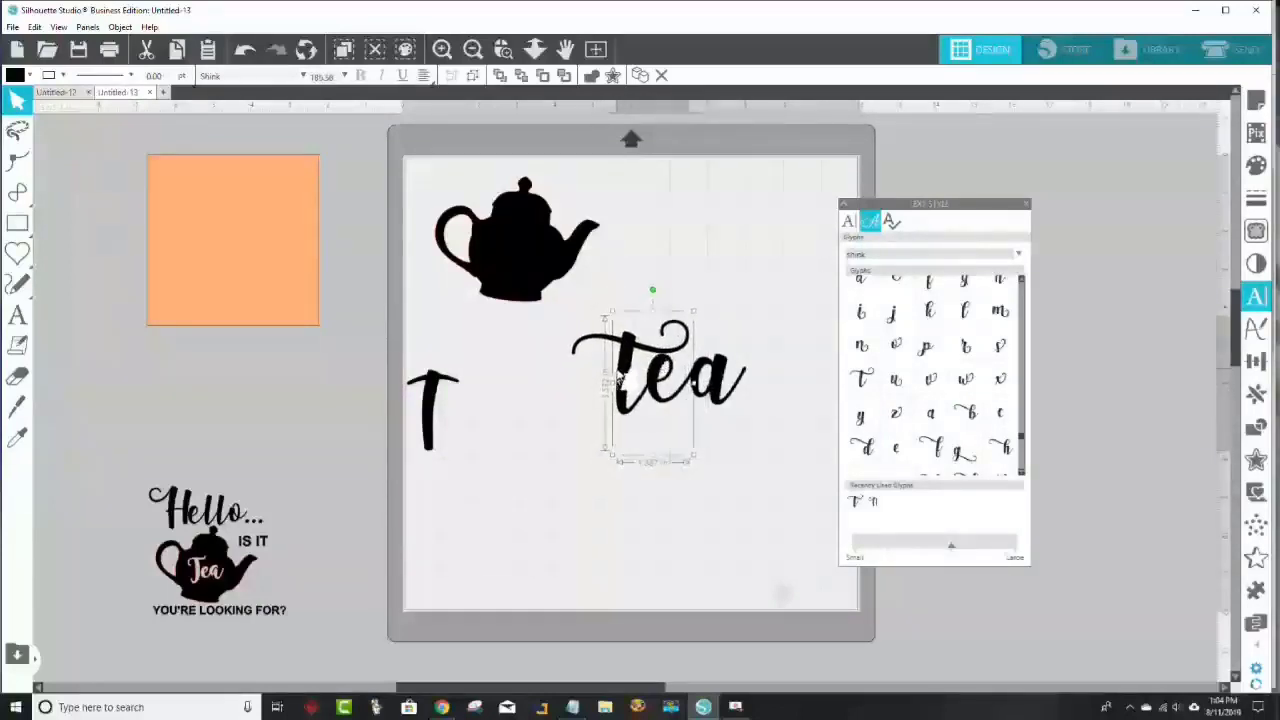
pyautogui.moveTo(620, 372); pyautogui.dragTo(624, 368)
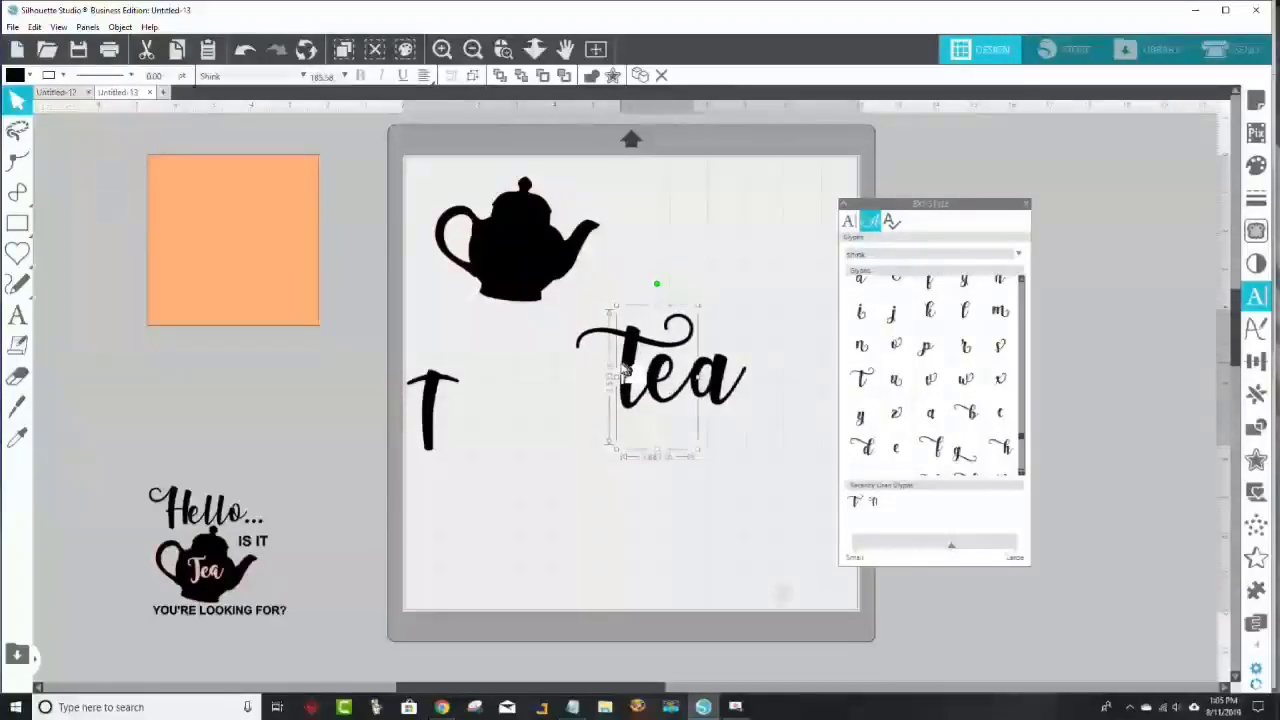
pyautogui.click(648, 488)
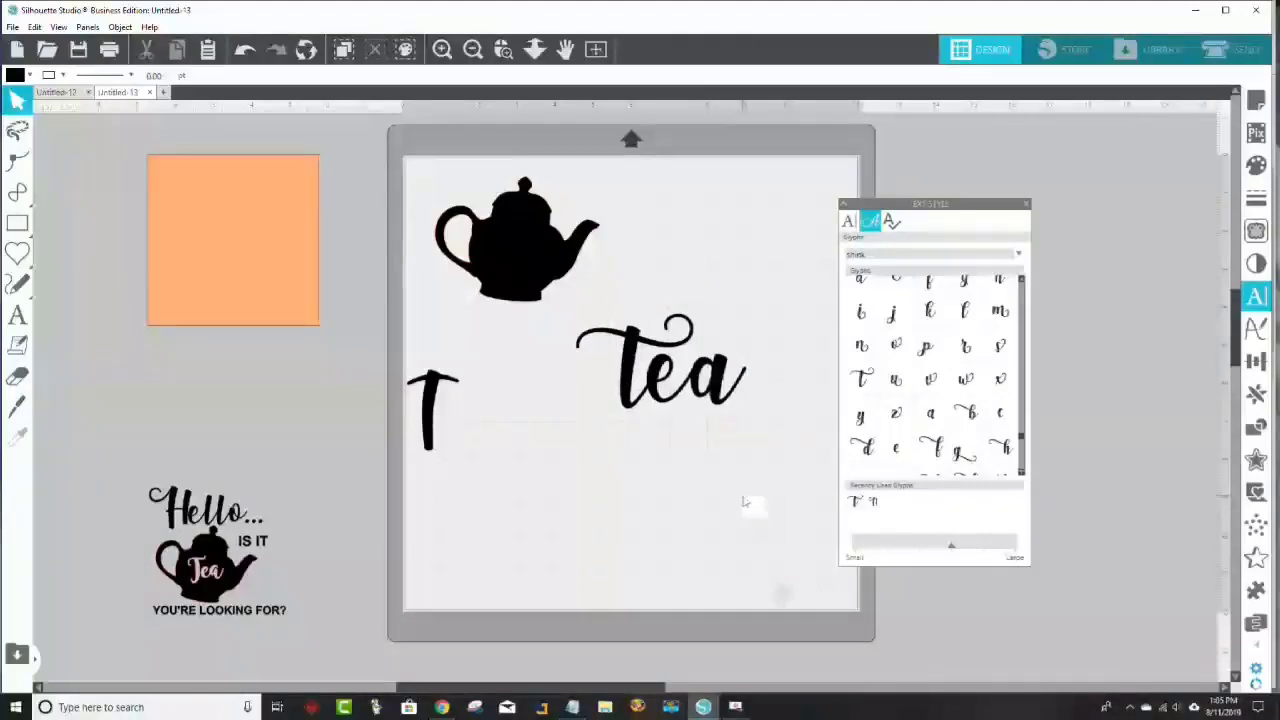
# Step: Enlarge the "Hello... is it Tea you're looking for?" sample to about 7.07 in wide and place it off the mat's left side
pyautogui.moveTo(235, 565); pyautogui.dragTo(522, 425)
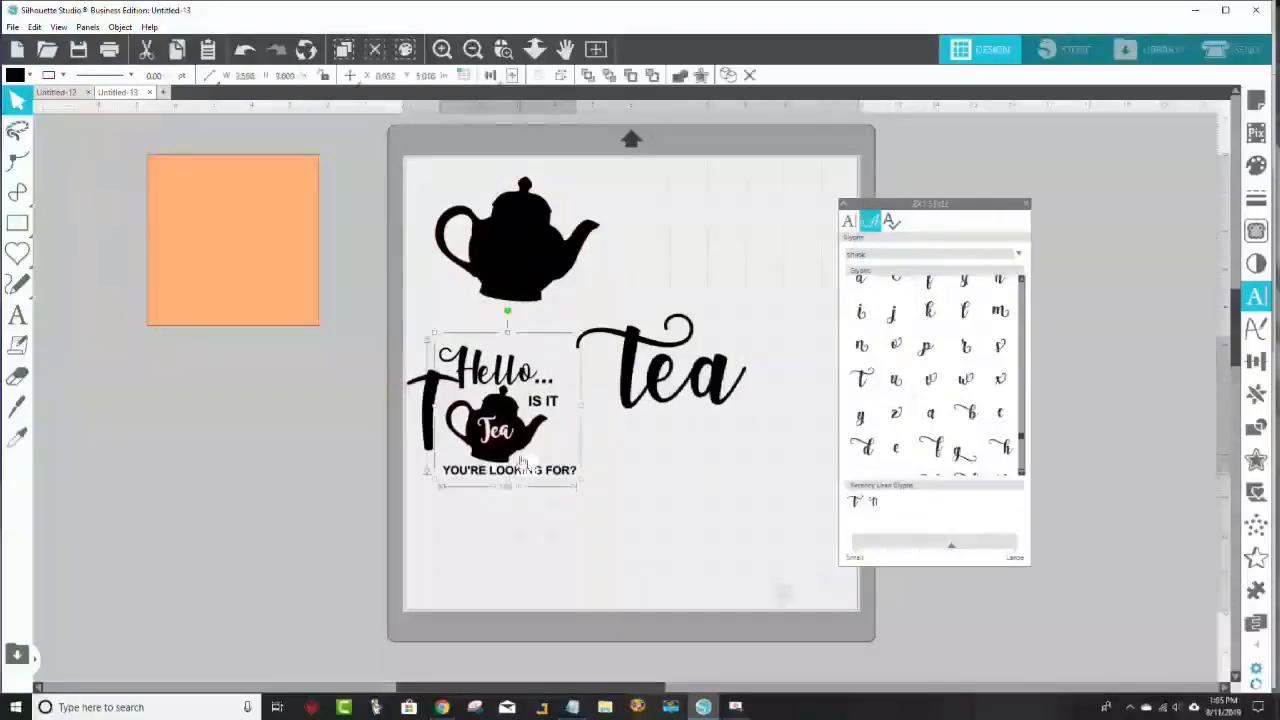
pyautogui.click(620, 508)
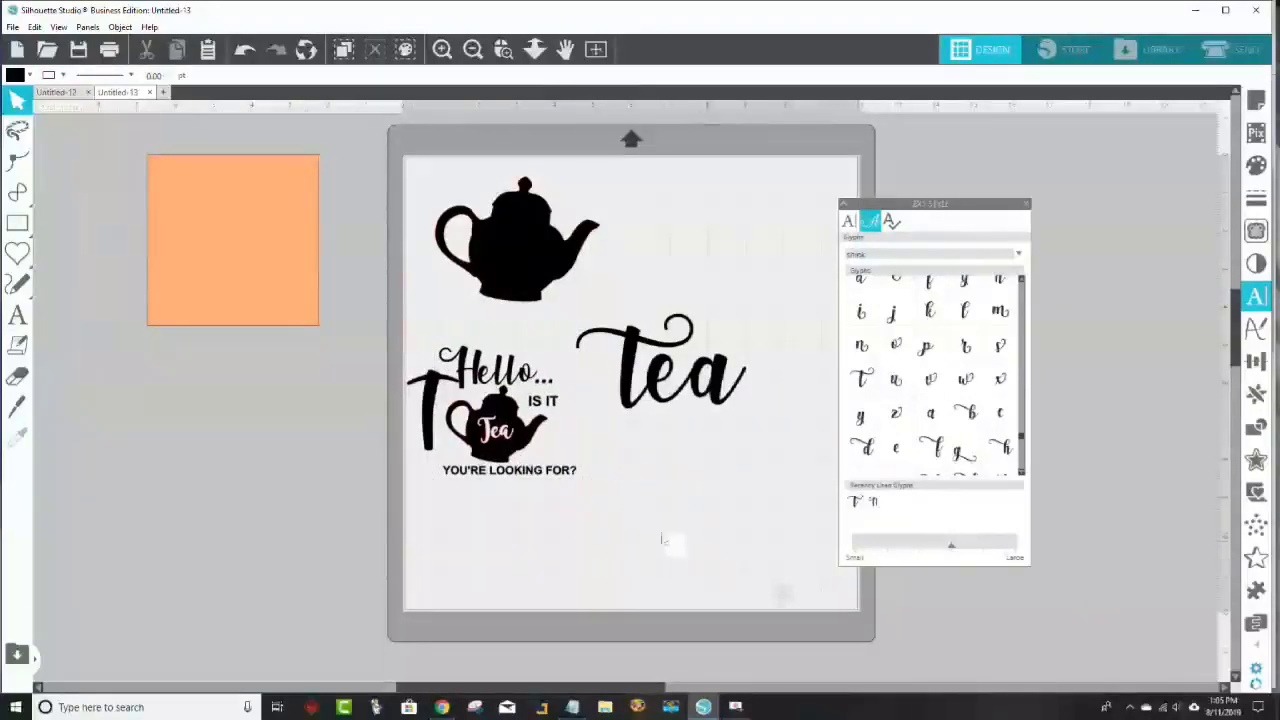
pyautogui.click(565, 470)
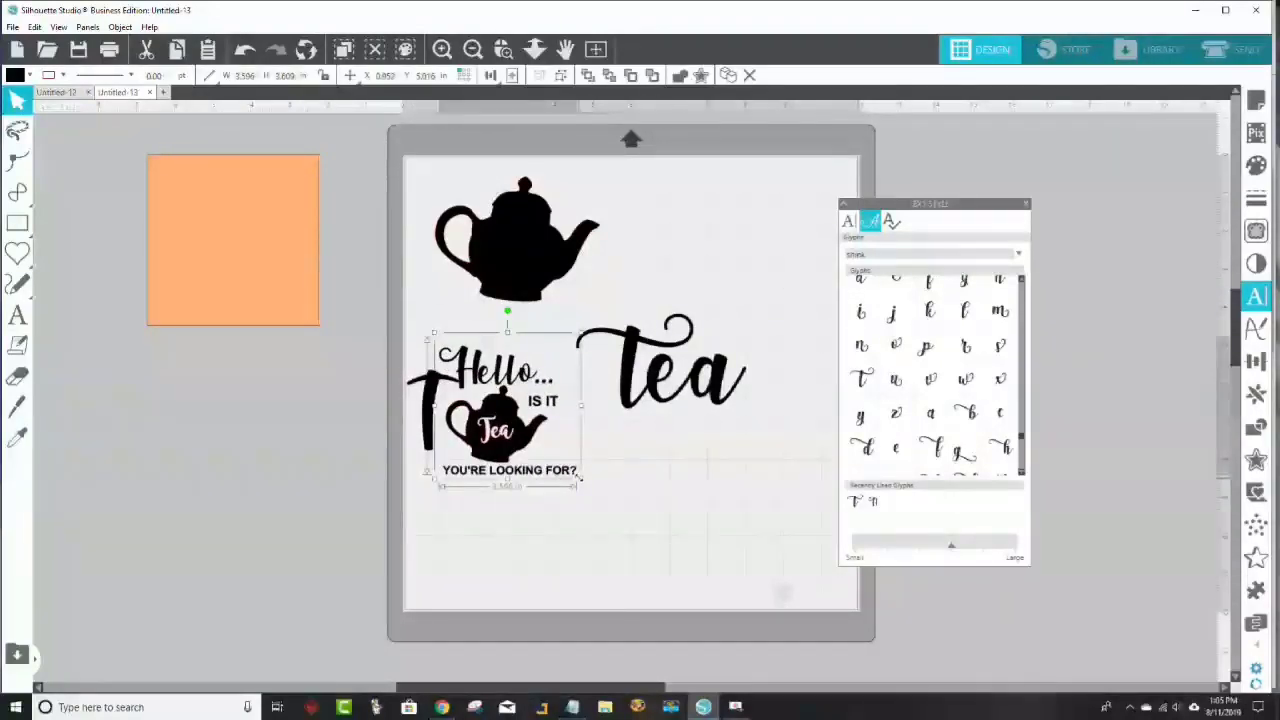
pyautogui.moveTo(580, 482); pyautogui.dragTo(712, 612)
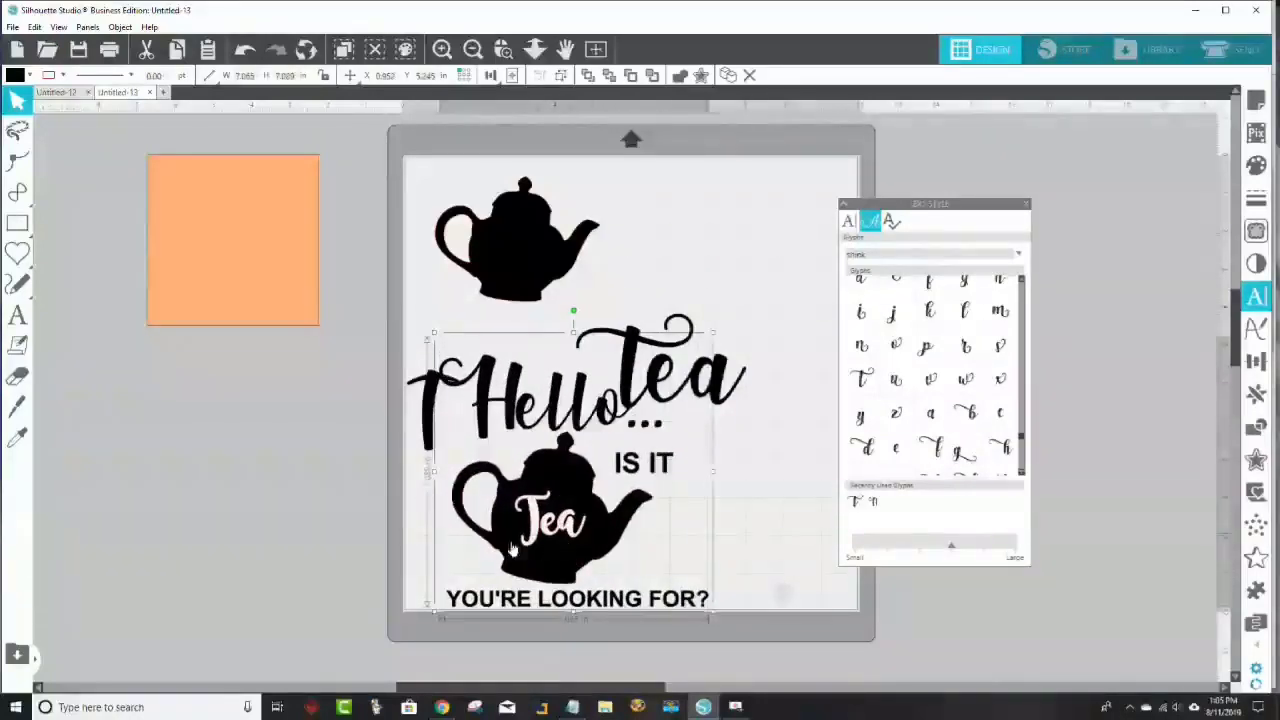
pyautogui.moveTo(547, 549); pyautogui.dragTo(195, 483)
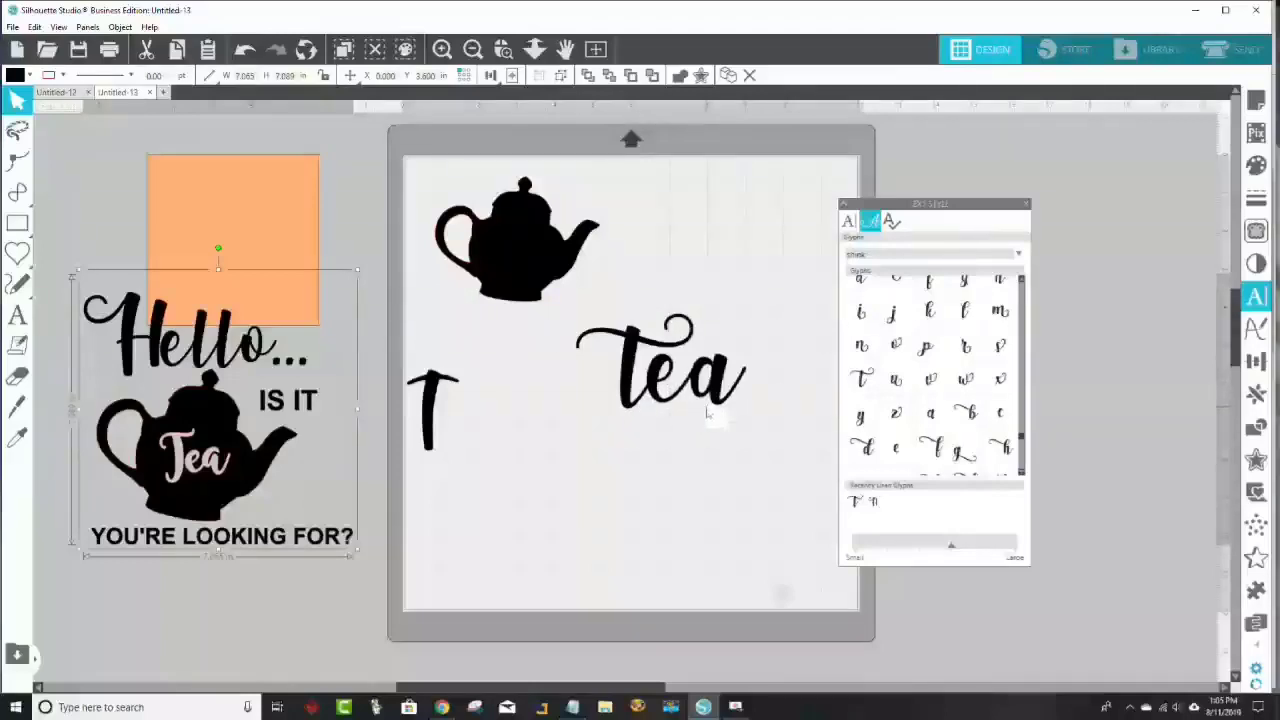
# Step: Insert the Shink "a" glyph with a curled tail and enlarge it just below the word "Tea"
pyautogui.doubleClick(714, 395)
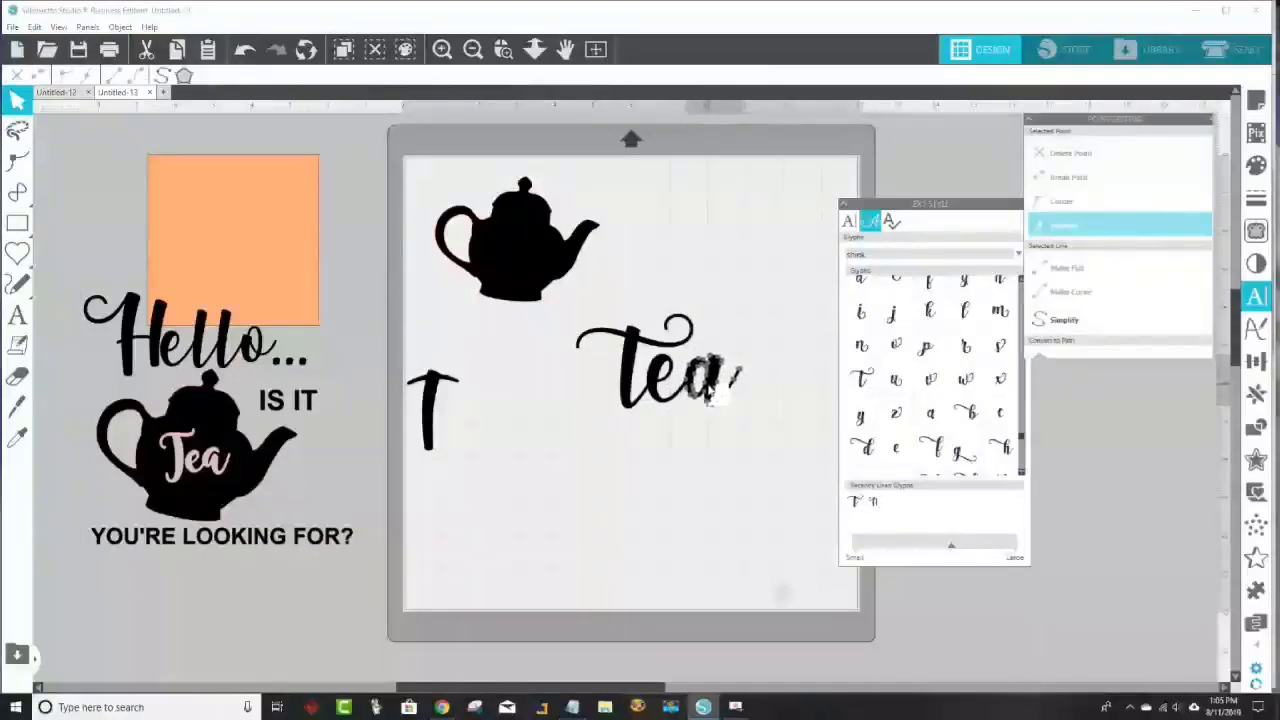
pyautogui.click(735, 490)
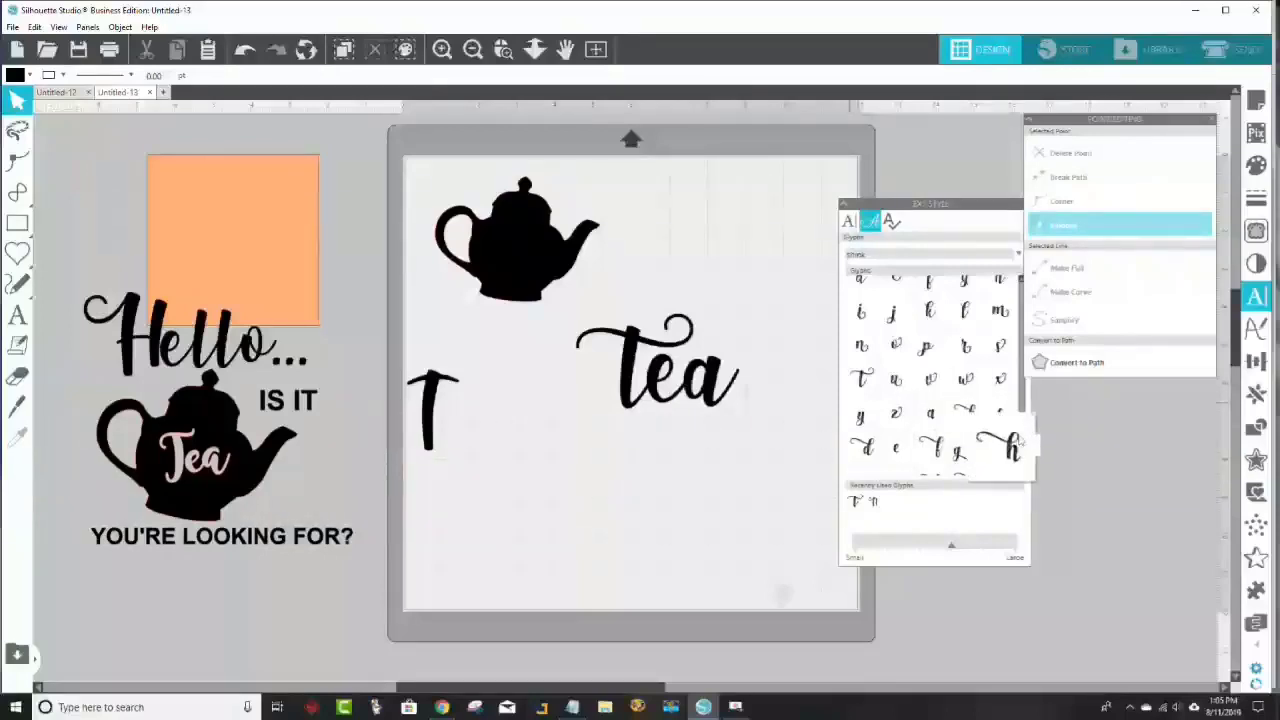
pyautogui.moveTo(1024, 447); pyautogui.dragTo(1022, 437)
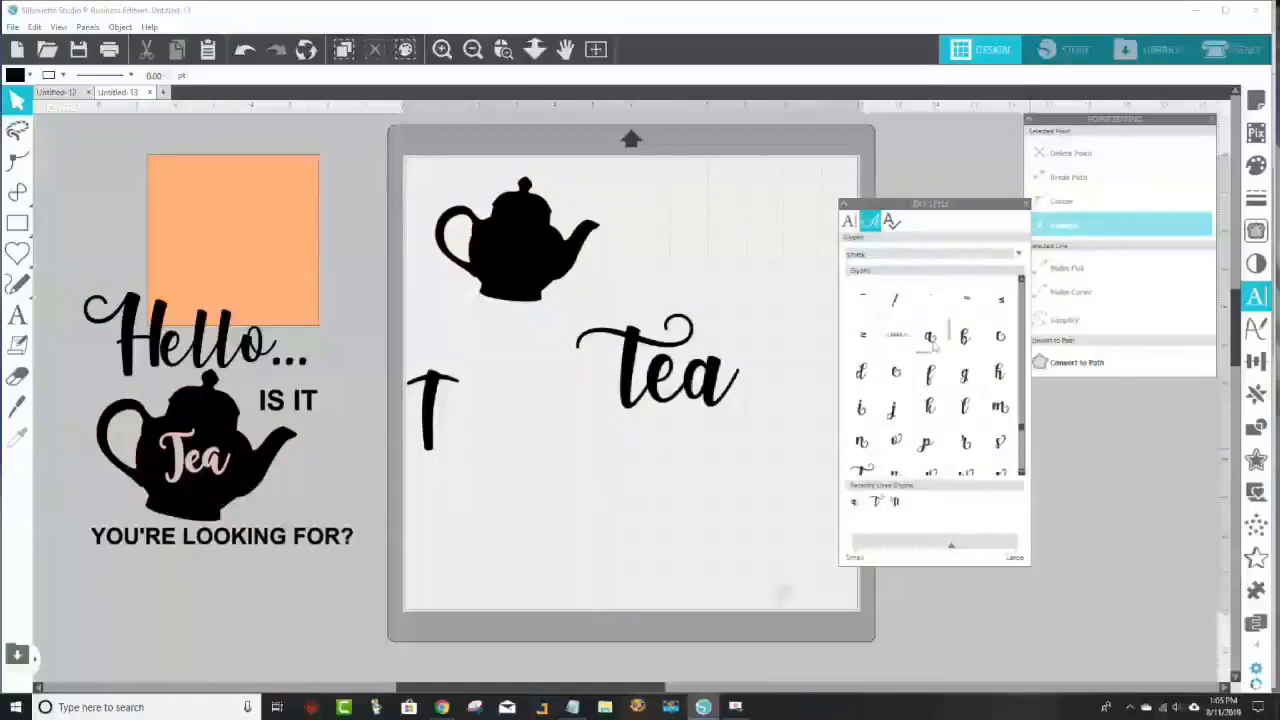
pyautogui.click(930, 338)
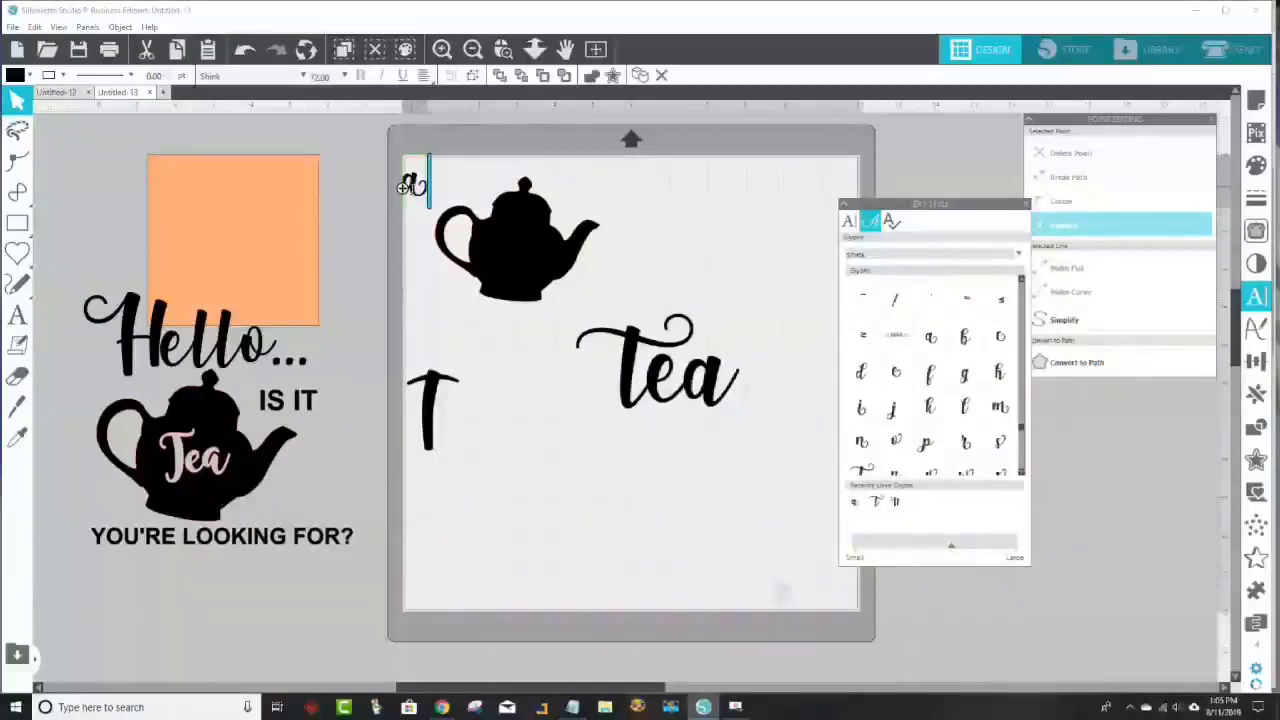
pyautogui.moveTo(403, 187); pyautogui.dragTo(690, 505)
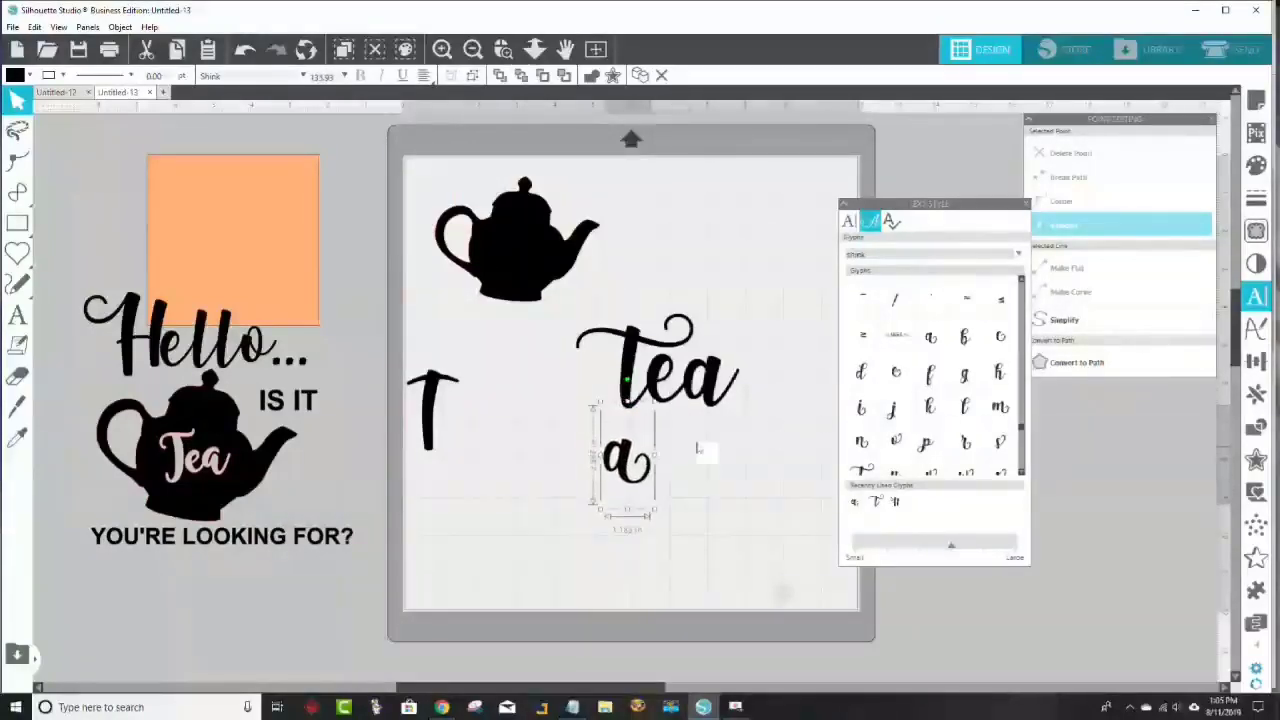
# Step: Try the curled a in place of the plain a after "Te", slightly enlarged, with the plain a set aside near the mat's upper right
pyautogui.moveTo(703, 388); pyautogui.dragTo(808, 228)
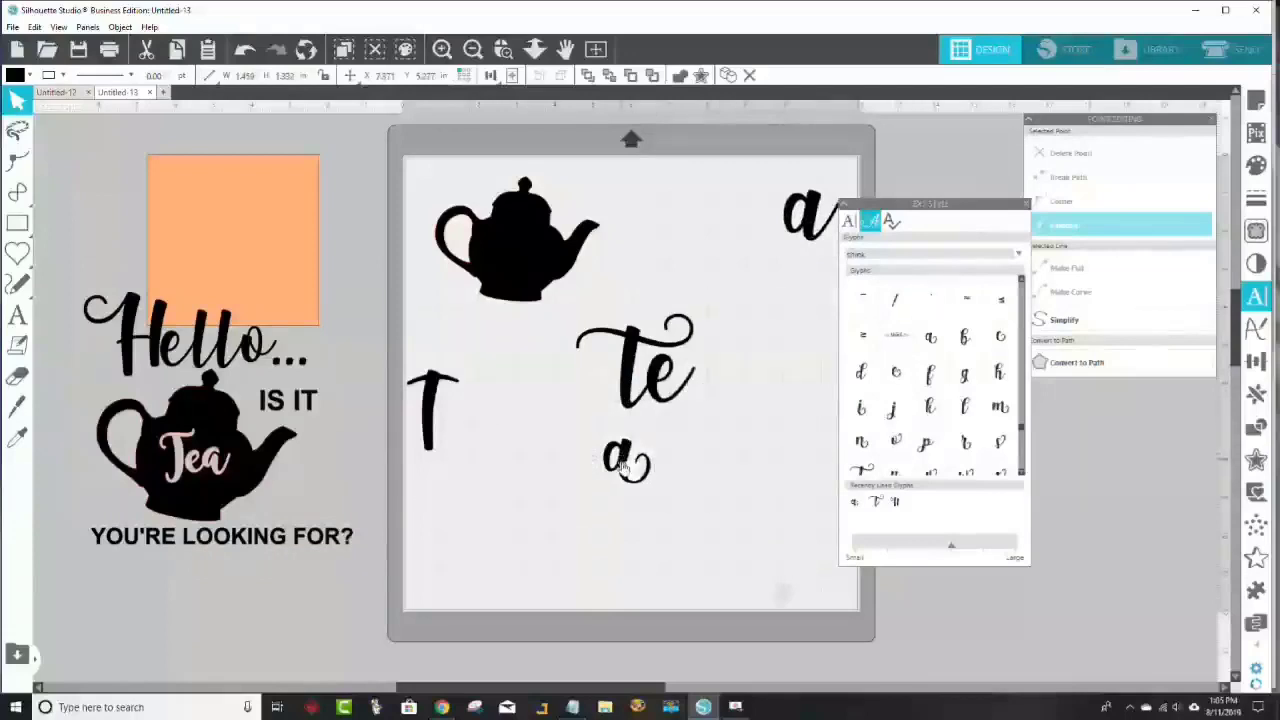
pyautogui.moveTo(627, 462); pyautogui.dragTo(712, 384)
pyautogui.click(718, 415)
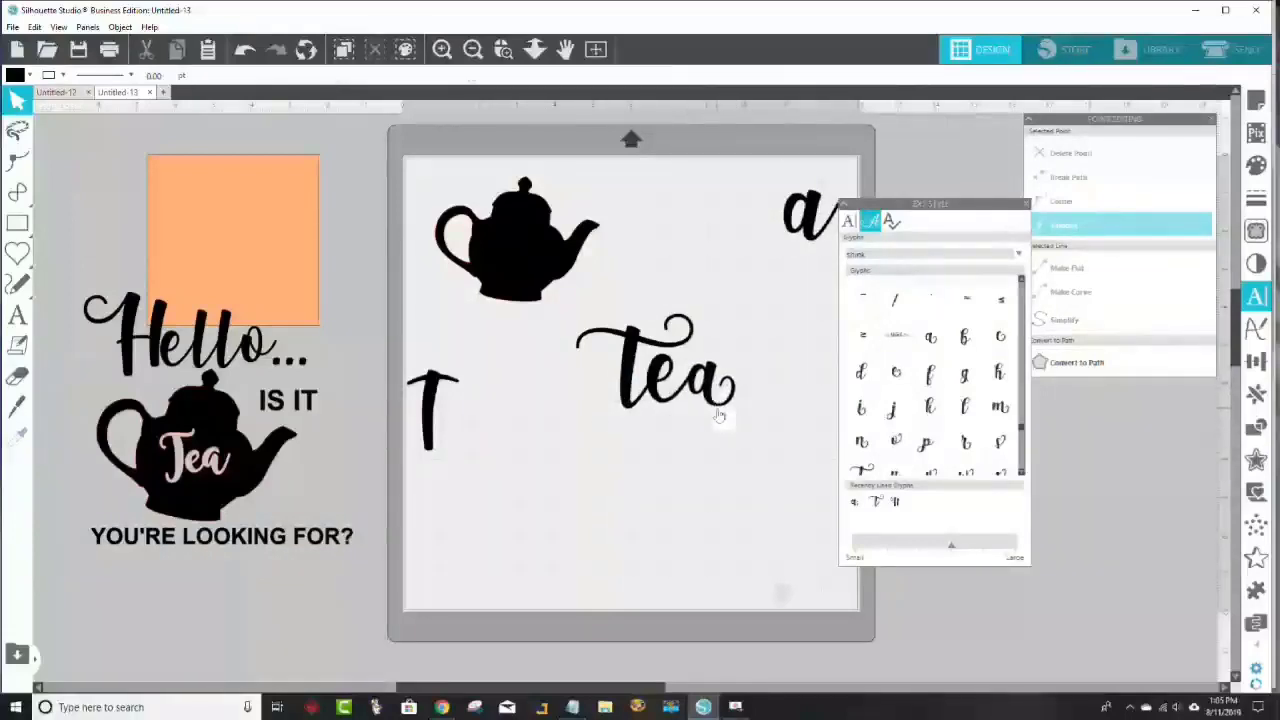
pyautogui.click(718, 405)
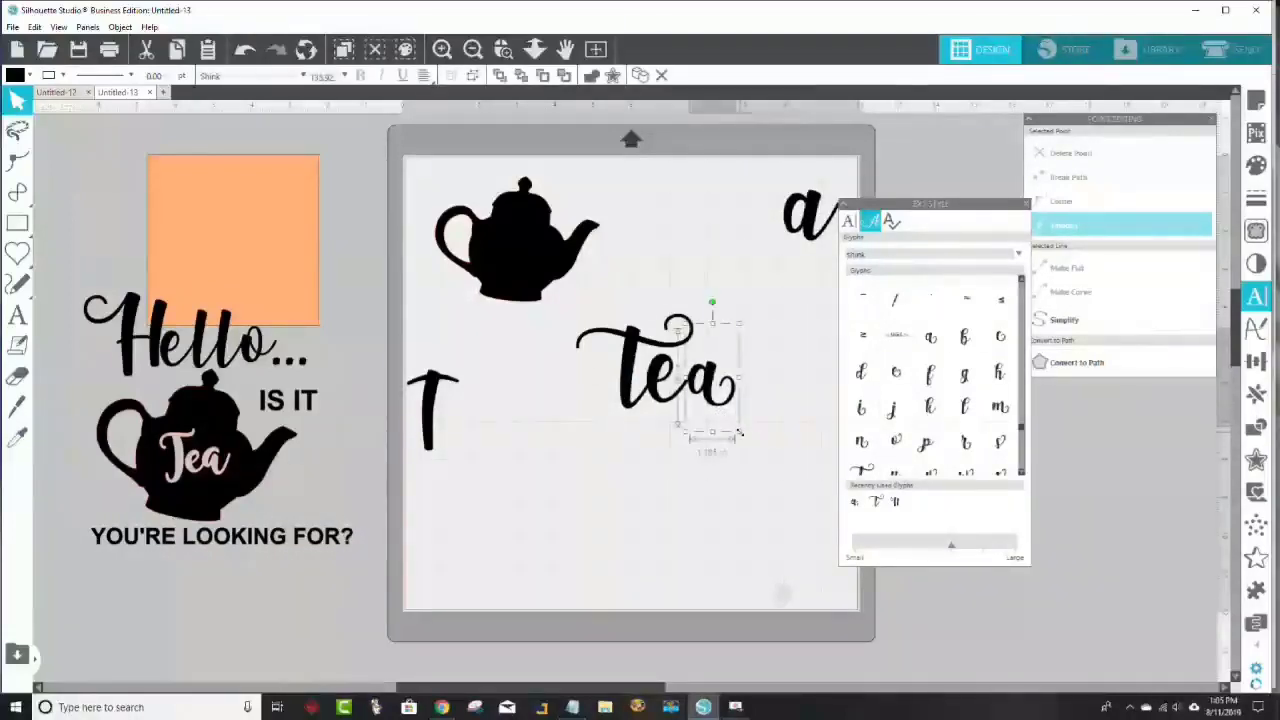
pyautogui.moveTo(739, 432); pyautogui.dragTo(745, 458)
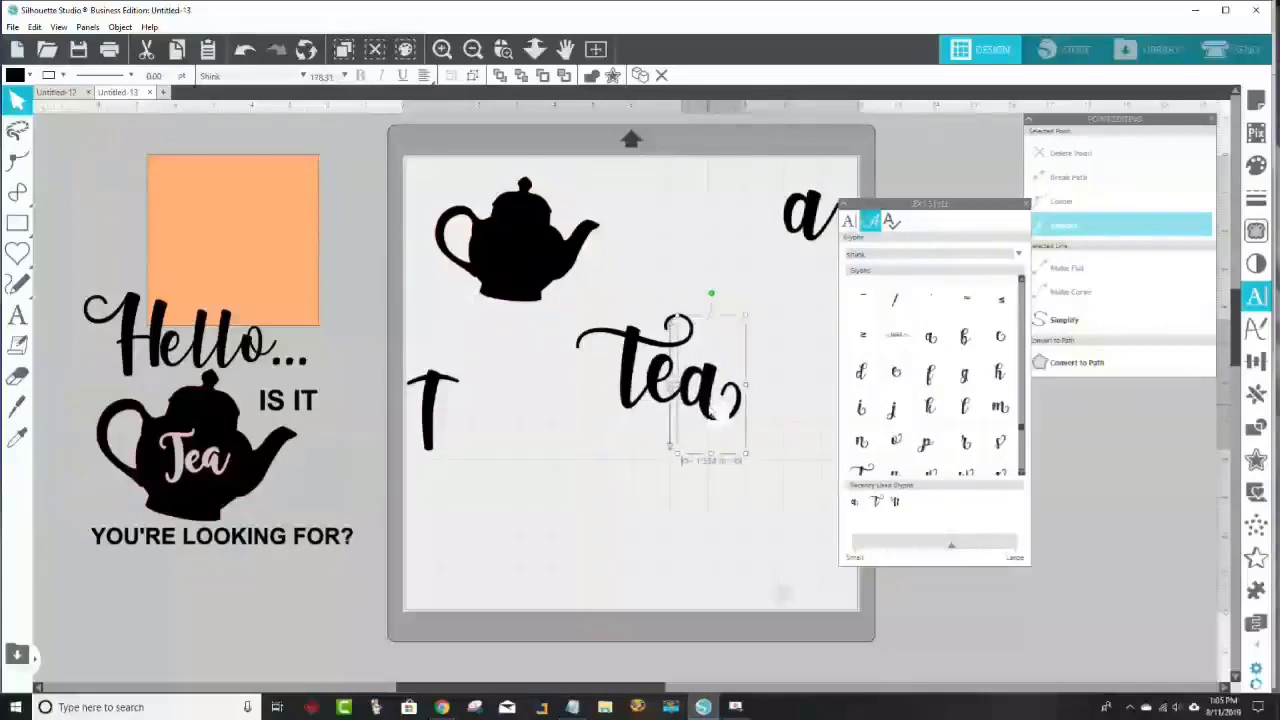
# Step: Move the curled a to the mat's lower left and put the plain a back after "Te"
pyautogui.click(670, 484)
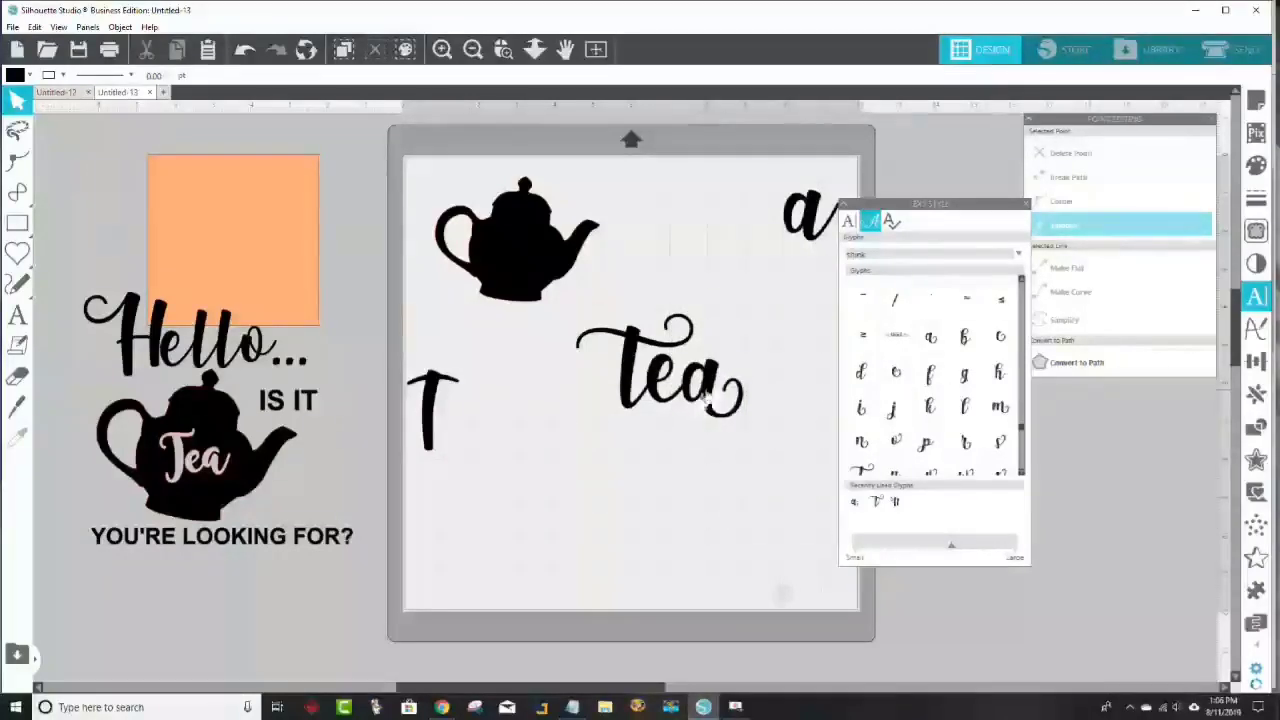
pyautogui.moveTo(710, 388); pyautogui.dragTo(450, 530)
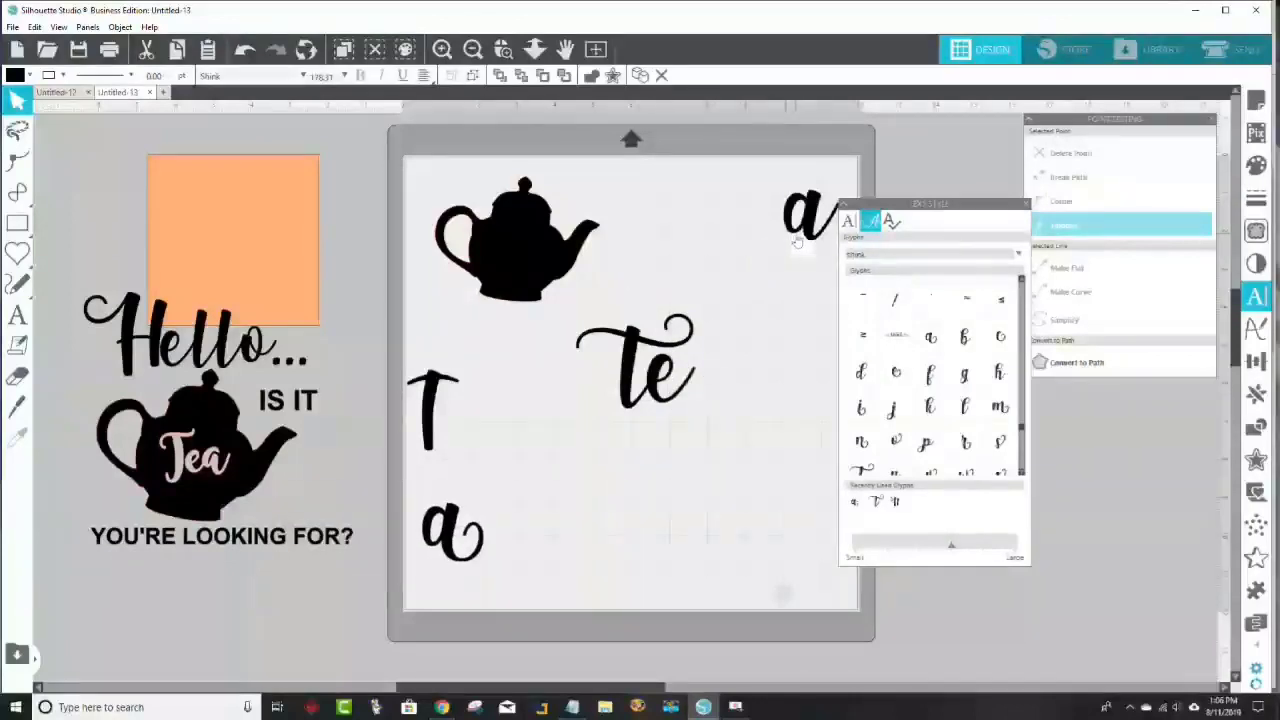
pyautogui.moveTo(787, 228); pyautogui.dragTo(688, 395)
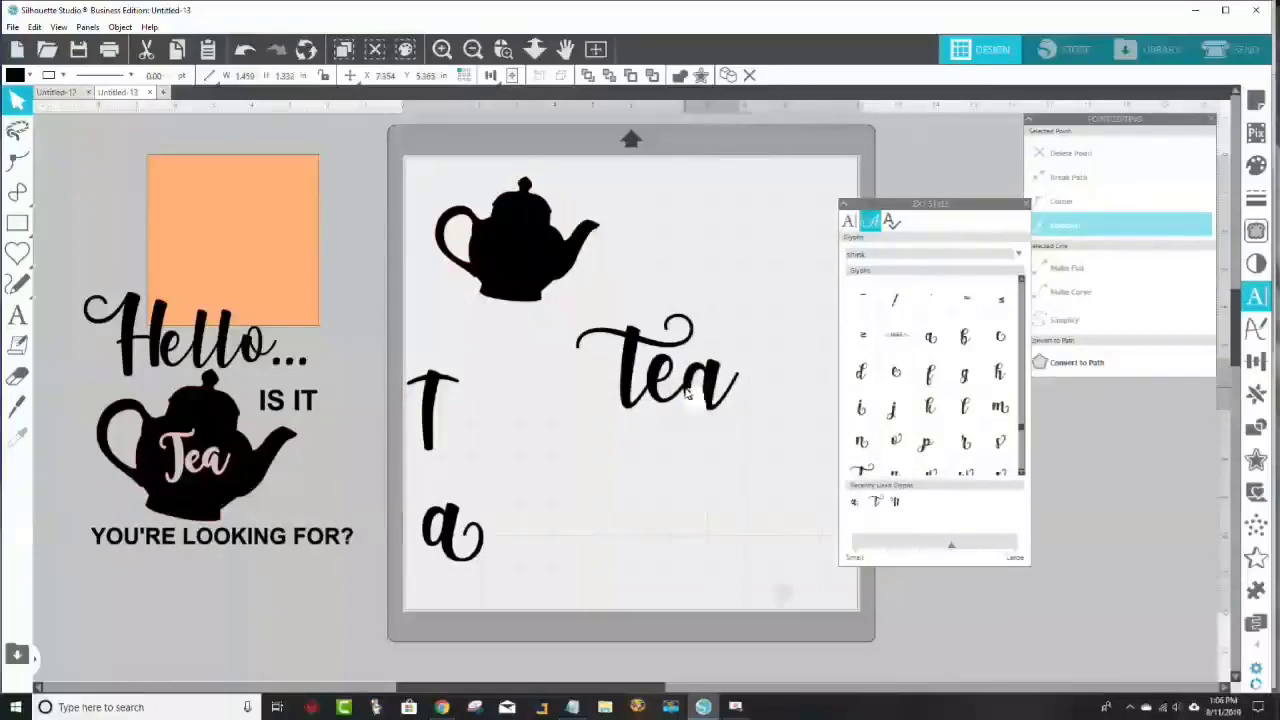
# Step: Group the three letters of "Tea" and scale the group down to about 2.35 in wide
pyautogui.moveTo(745, 440); pyautogui.dragTo(566, 310)
pyautogui.rightClick(630, 314)
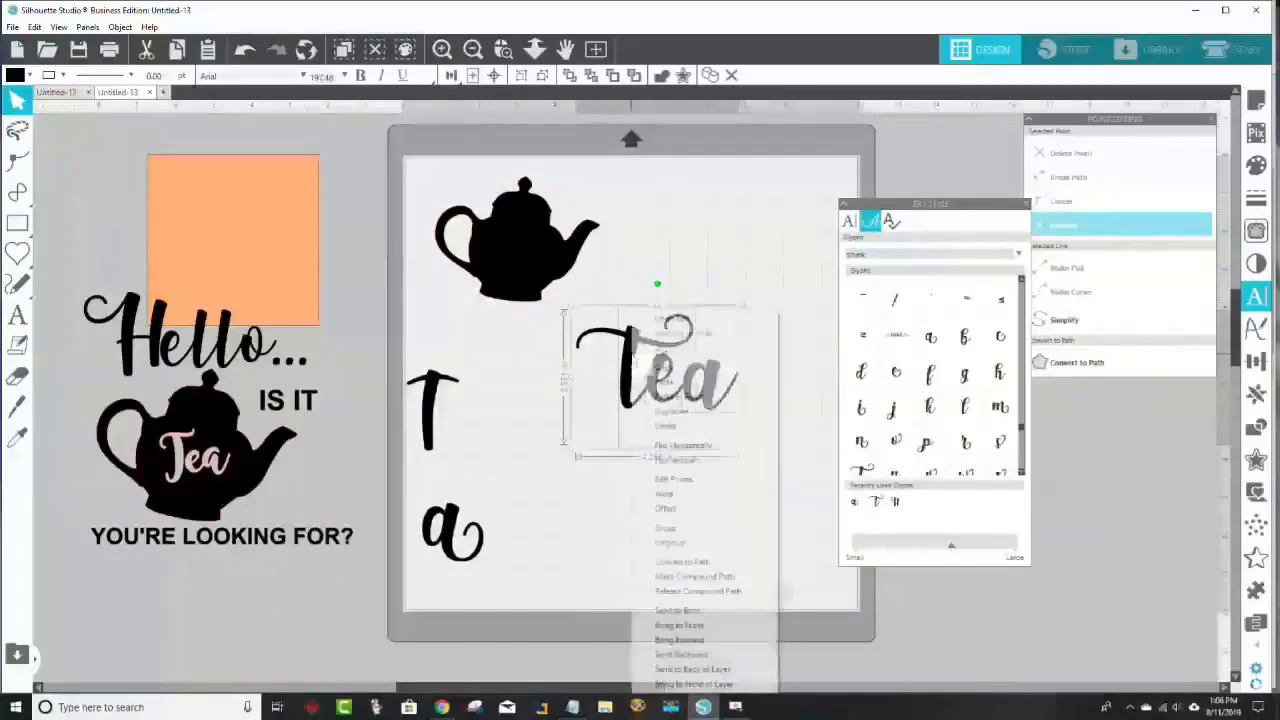
pyautogui.click(665, 528)
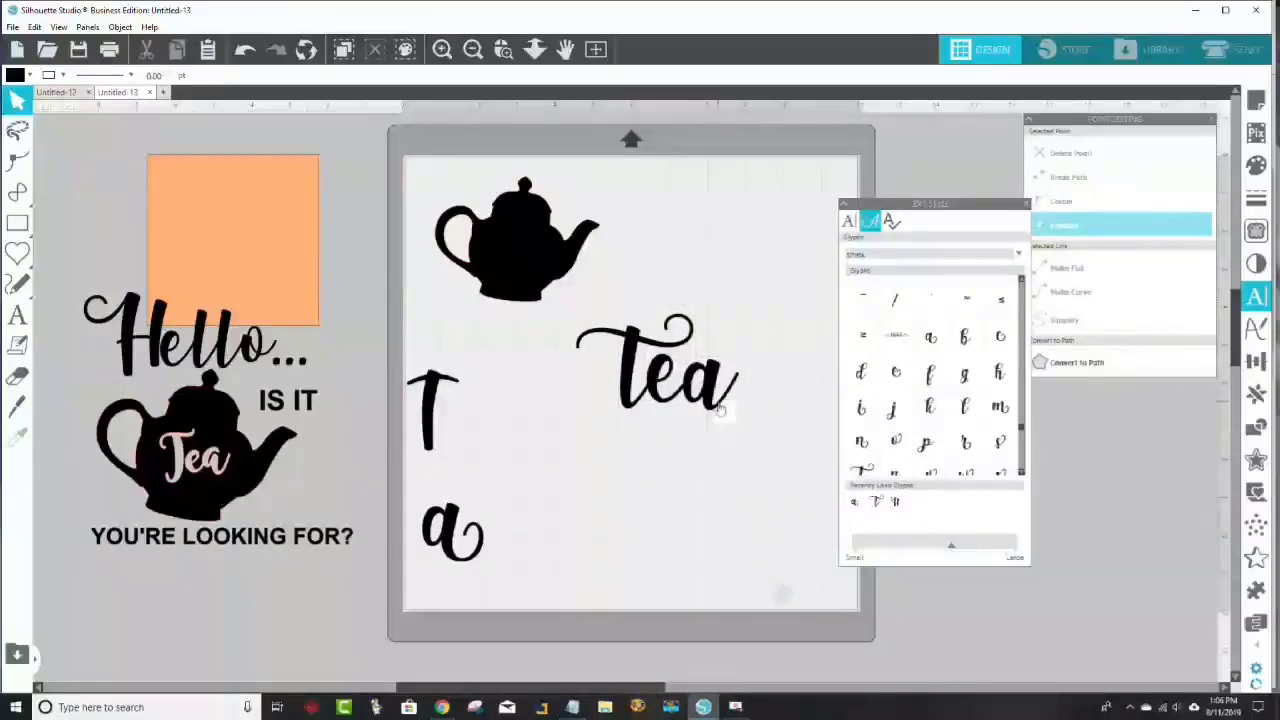
pyautogui.moveTo(743, 458); pyautogui.dragTo(666, 405)
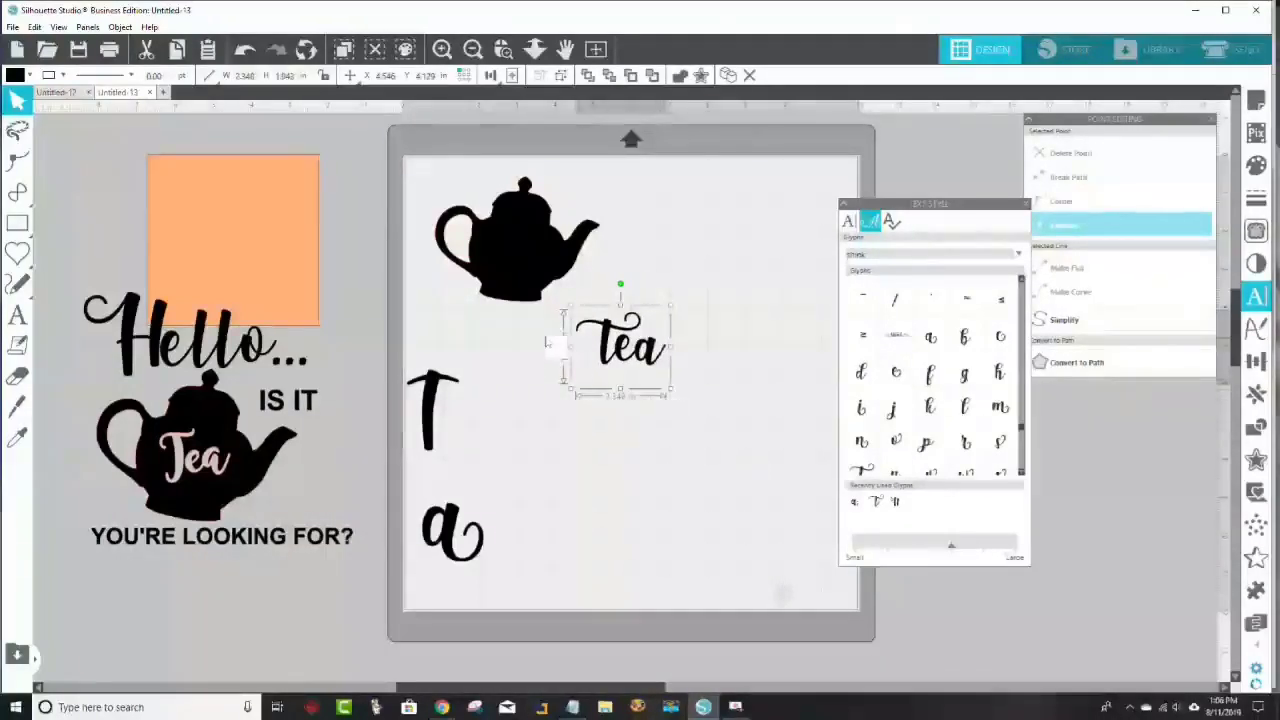
# Step: Fill the "Tea" group with turquoise and weld its overlapping letters into one shape
pyautogui.click(16, 76)
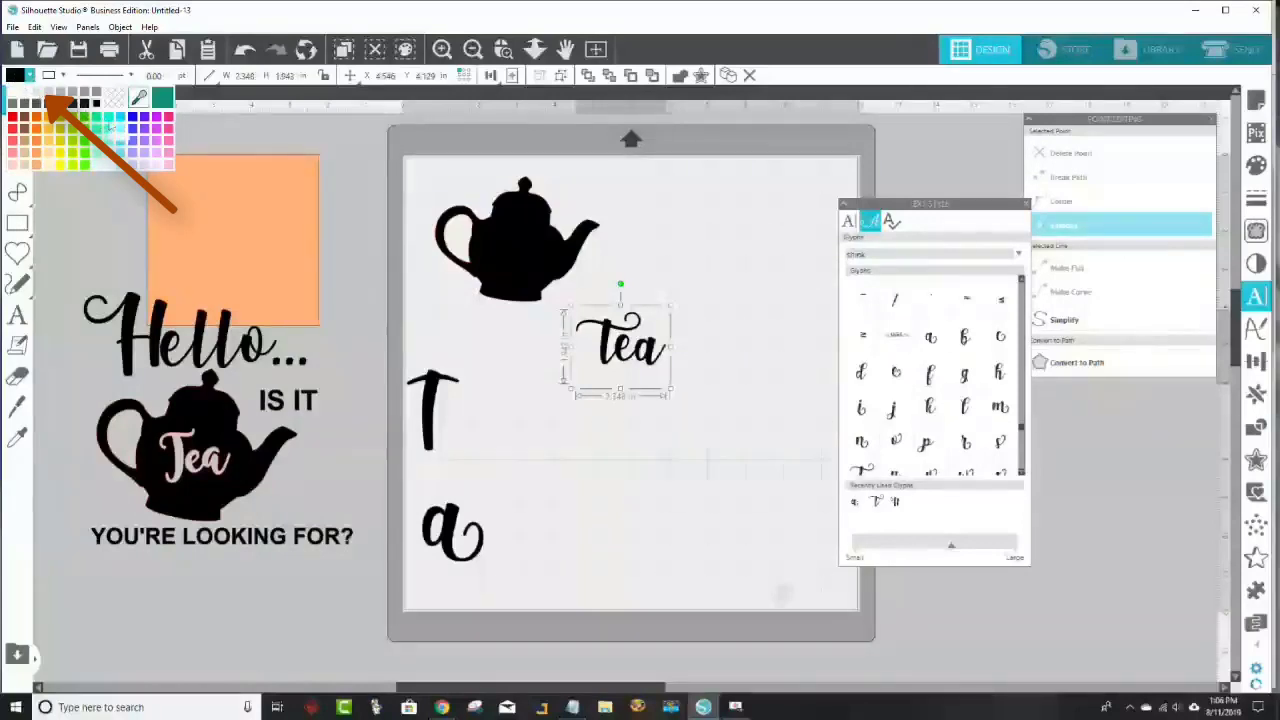
pyautogui.click(161, 97)
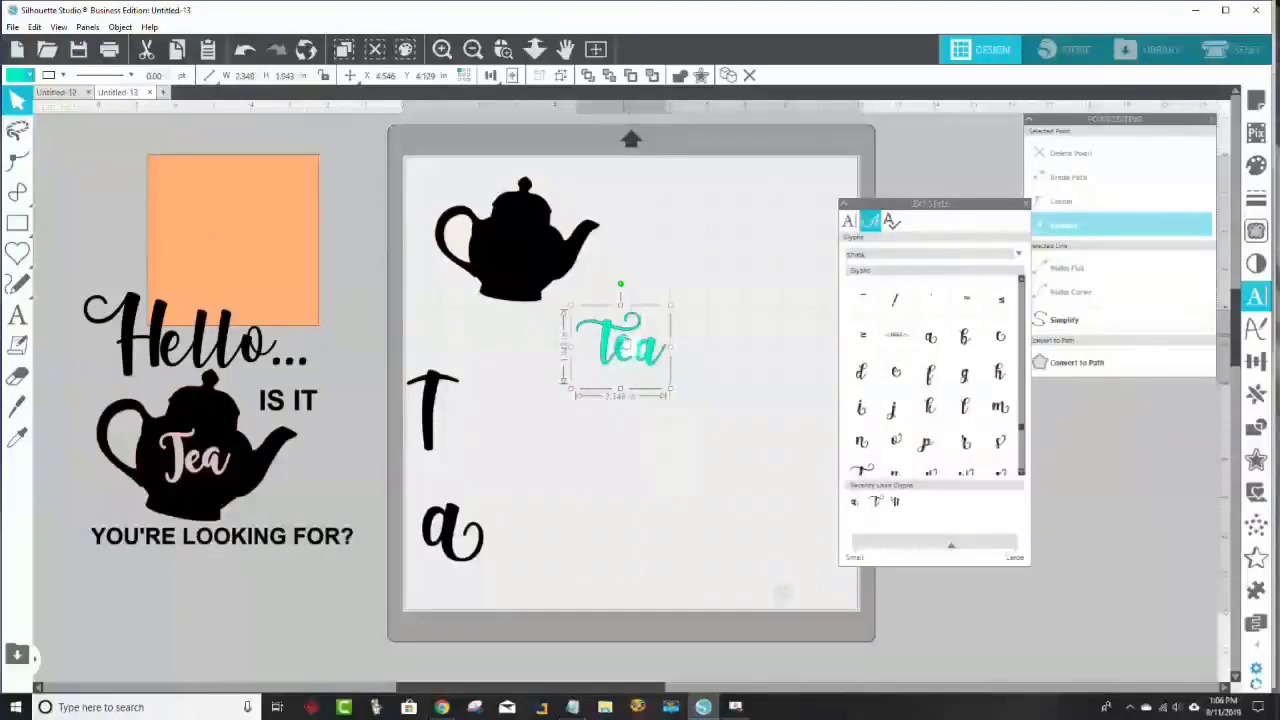
pyautogui.click(512, 53)
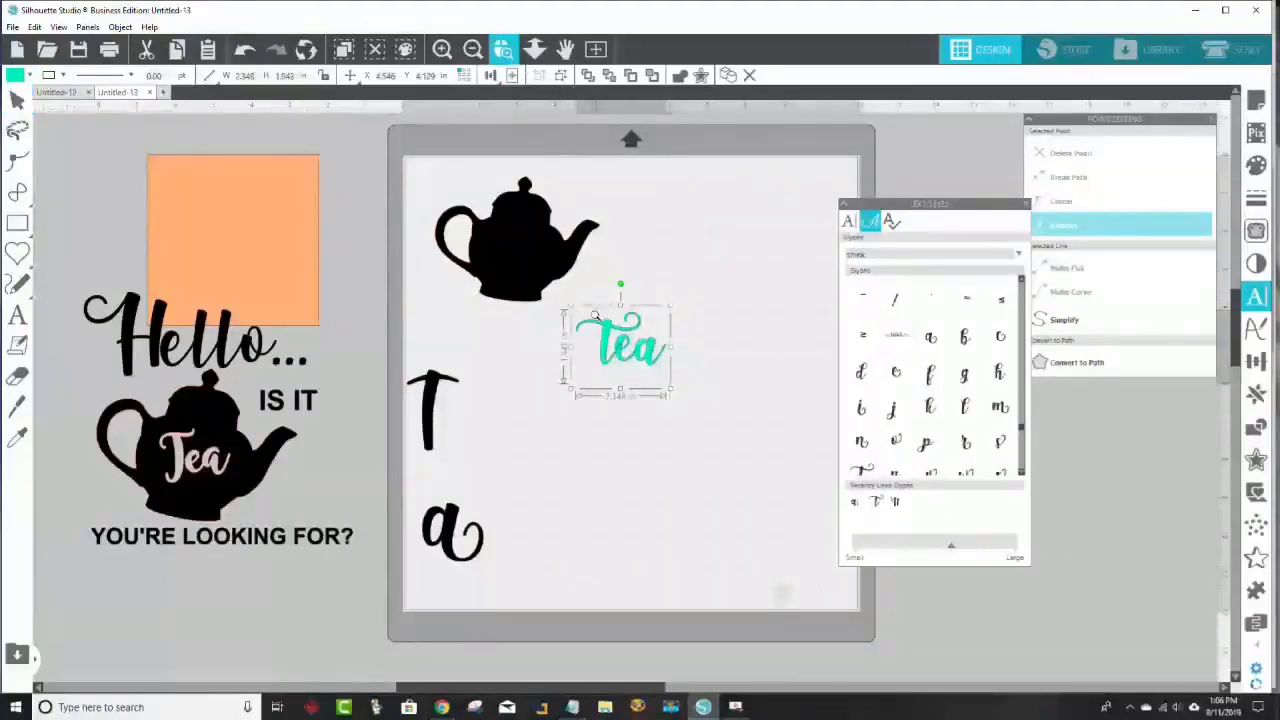
pyautogui.click(651, 389)
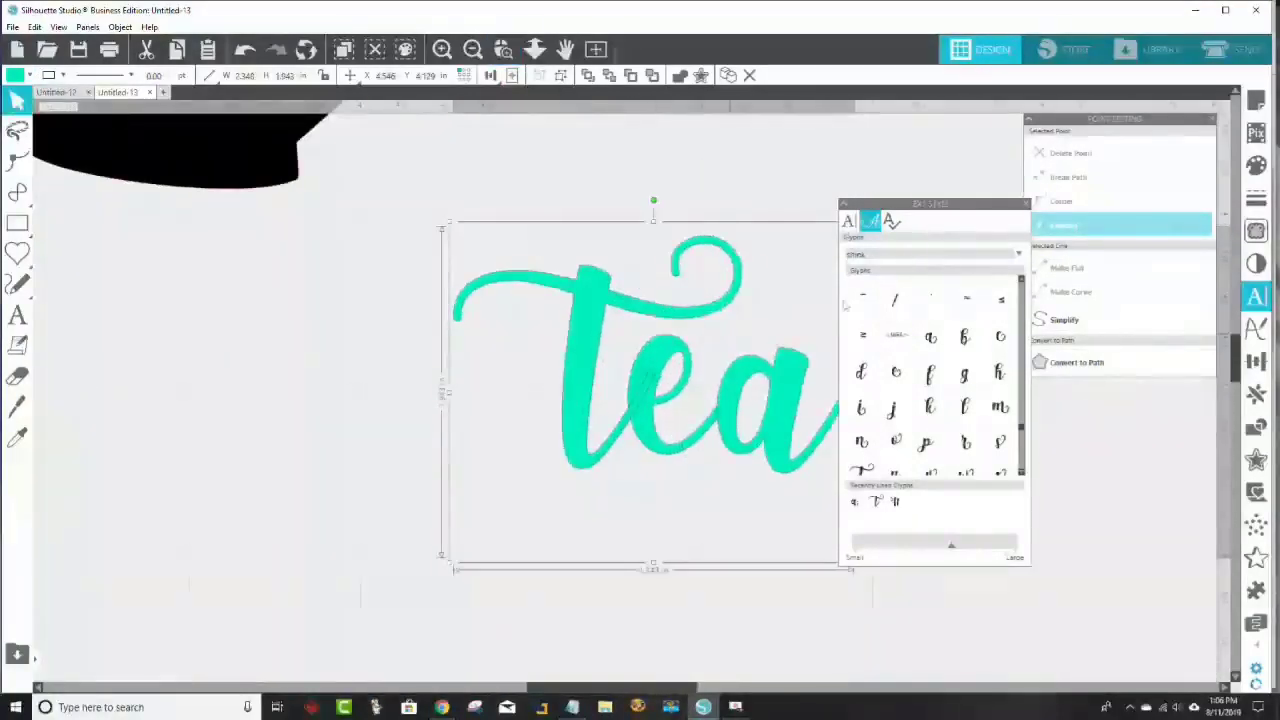
pyautogui.click(1025, 204)
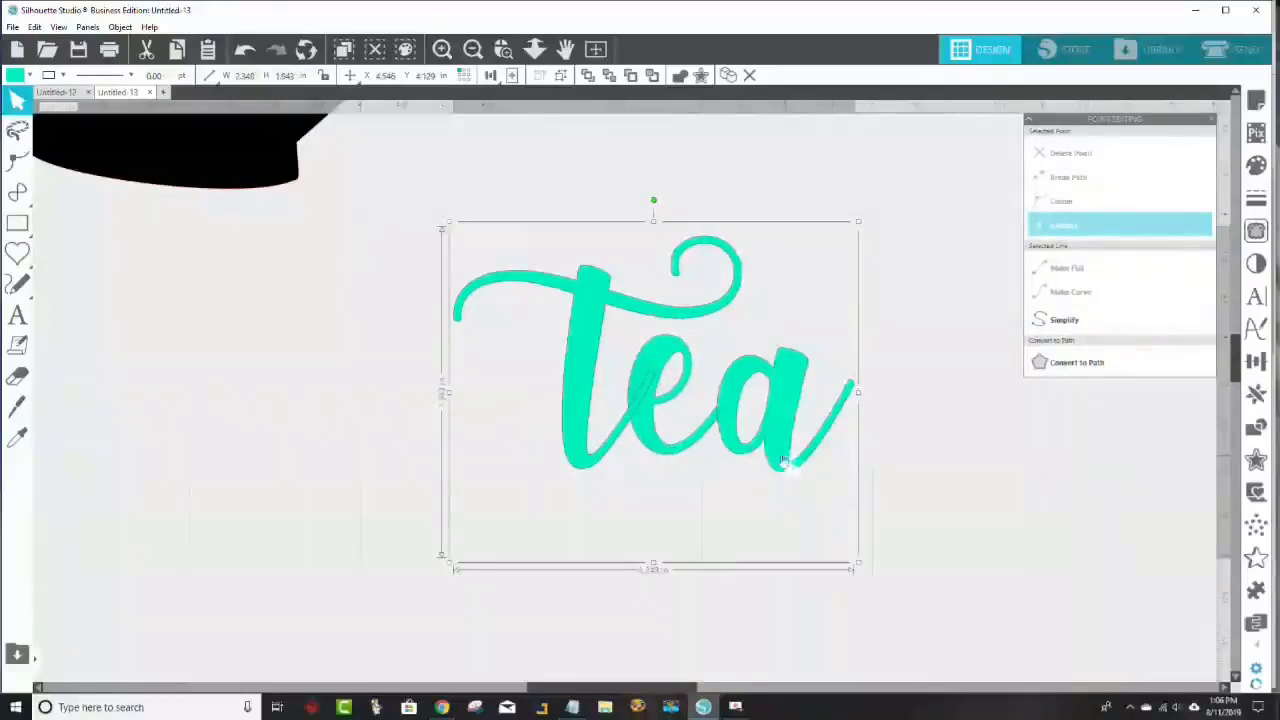
pyautogui.rightClick(735, 400)
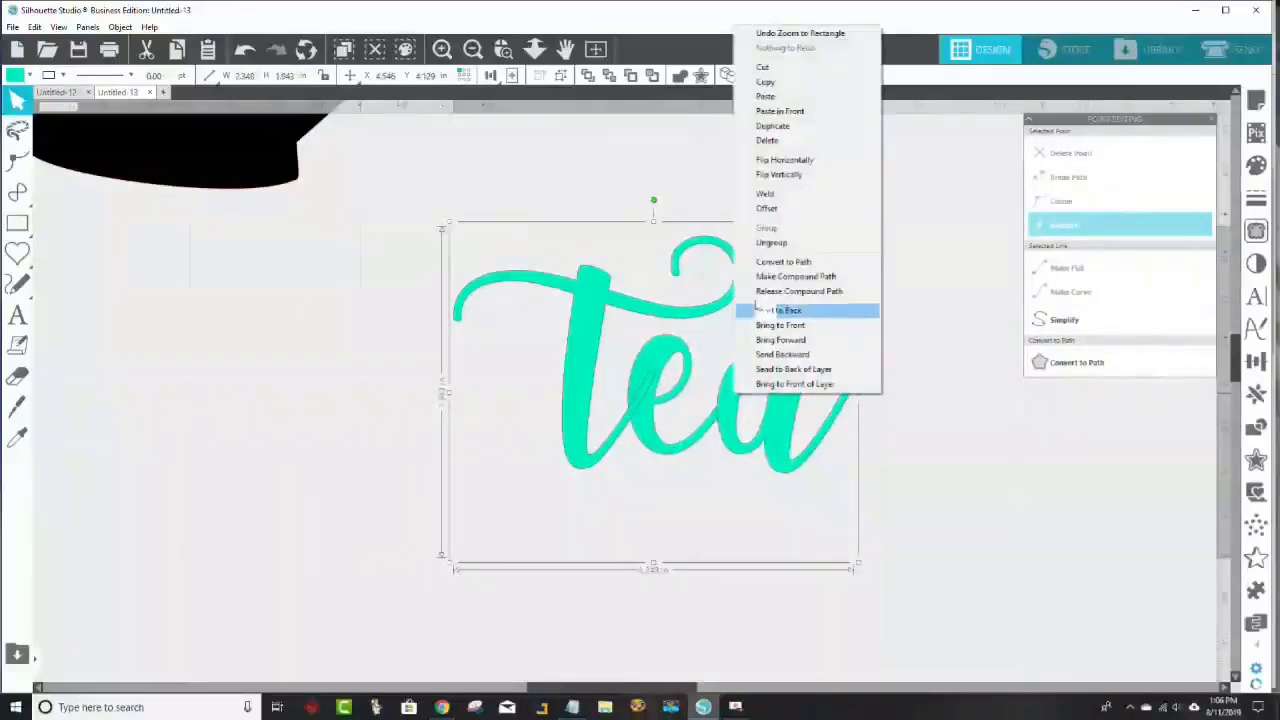
pyautogui.click(766, 194)
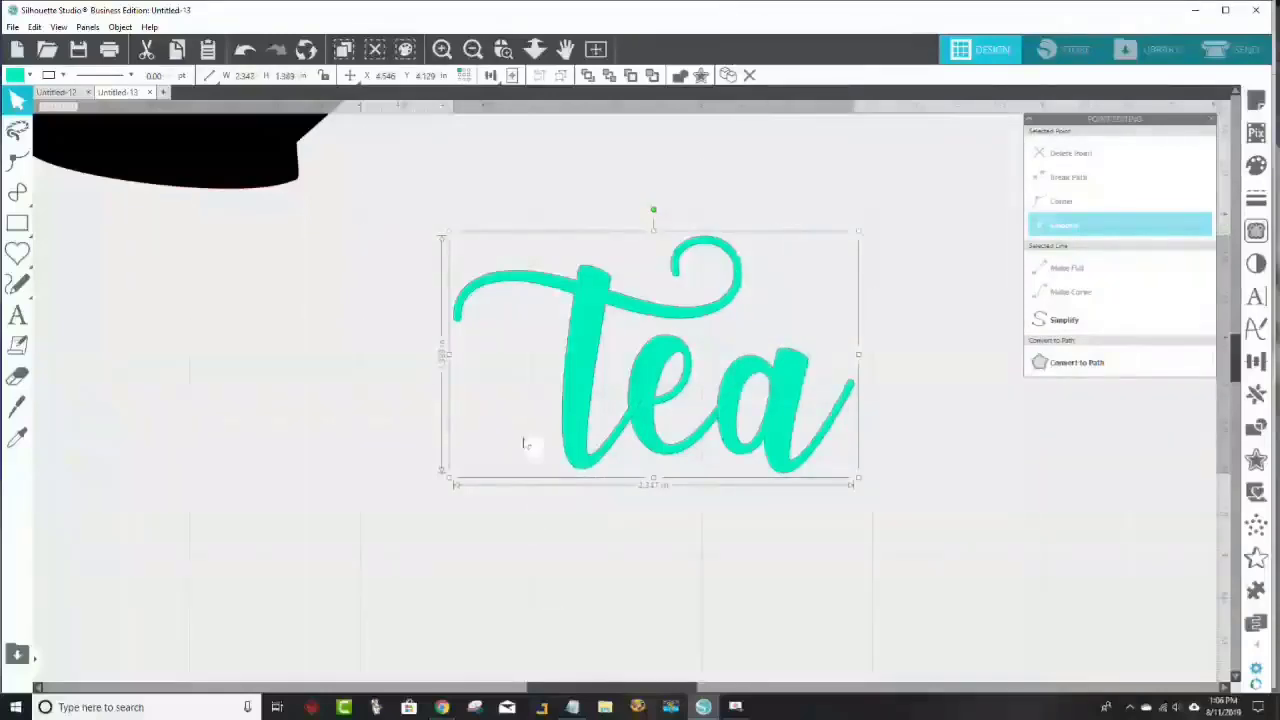
# Step: Move the black teapot behind the turquoise "Tea" so the word sits on its body, and select the word
pyautogui.scroll(3, 777, 646)
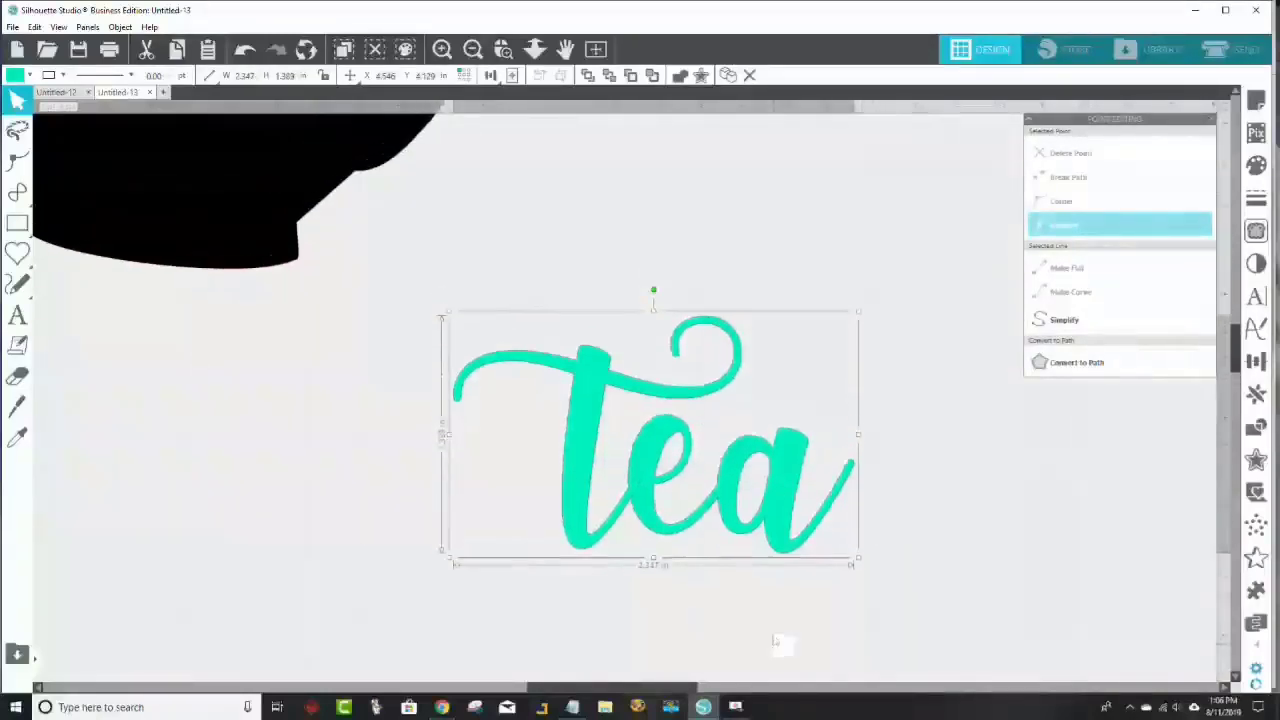
pyautogui.scroll(2, 777, 643)
pyautogui.click(473, 49)
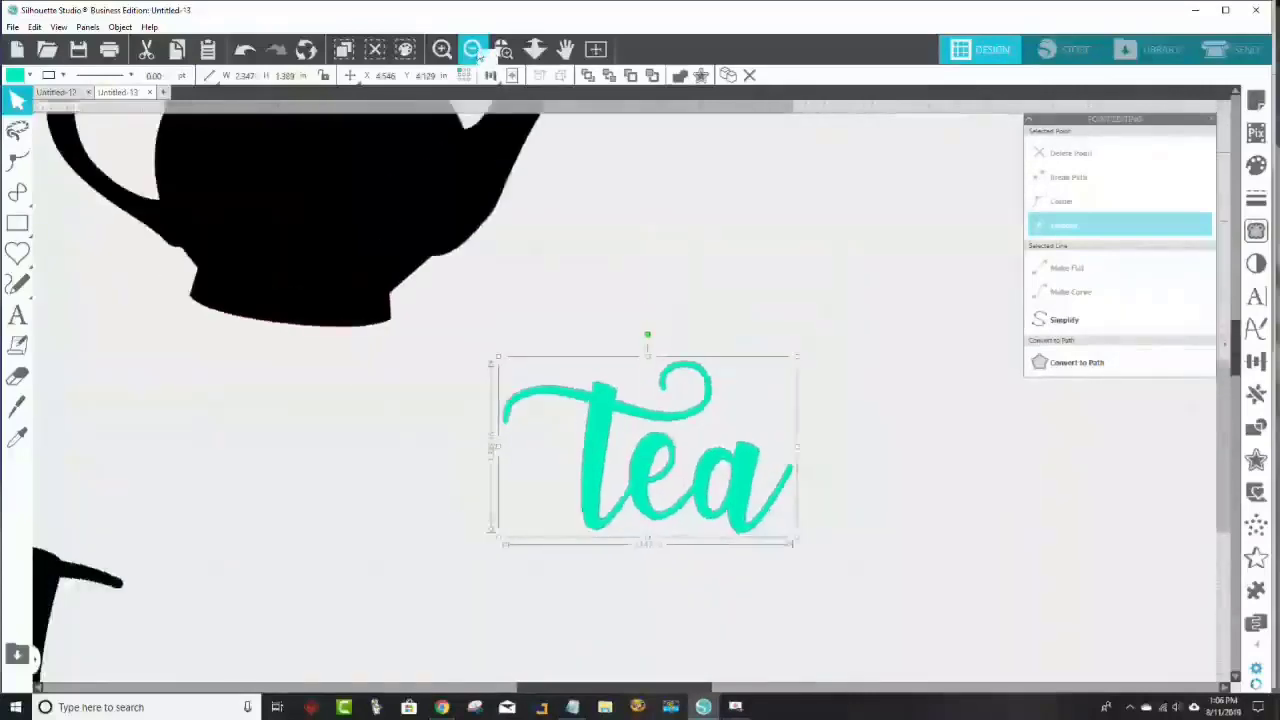
pyautogui.click(473, 49)
pyautogui.click(473, 49)
pyautogui.moveTo(410, 210); pyautogui.dragTo(617, 376)
pyautogui.click(655, 440)
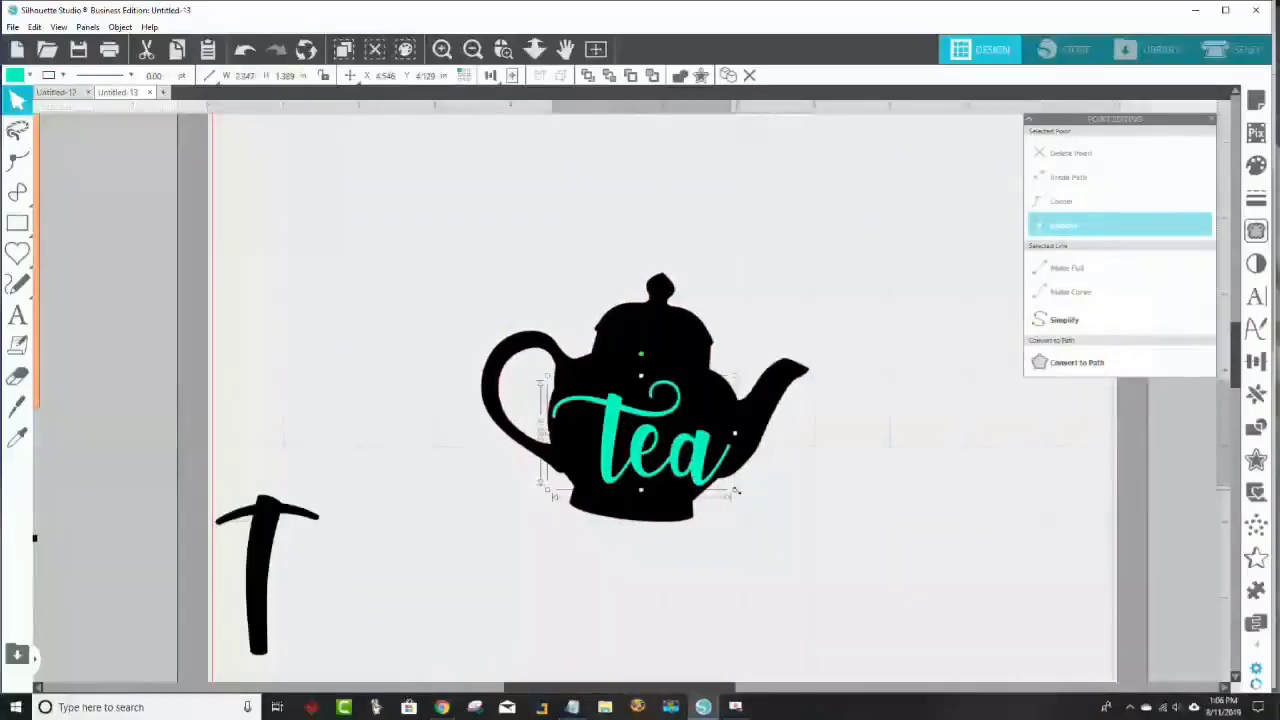
# Step: Scale the turquoise "Tea" down to about 1.96 in wide so it fits within the teapot's body
pyautogui.moveTo(735, 492)
pyautogui.mouseDown()
pyautogui.moveTo(632, 458)
pyautogui.moveTo(628, 444)
pyautogui.moveTo(734, 486)
pyautogui.moveTo(695, 470)
pyautogui.moveTo(714, 486)
pyautogui.mouseUp()
pyautogui.click(789, 512)
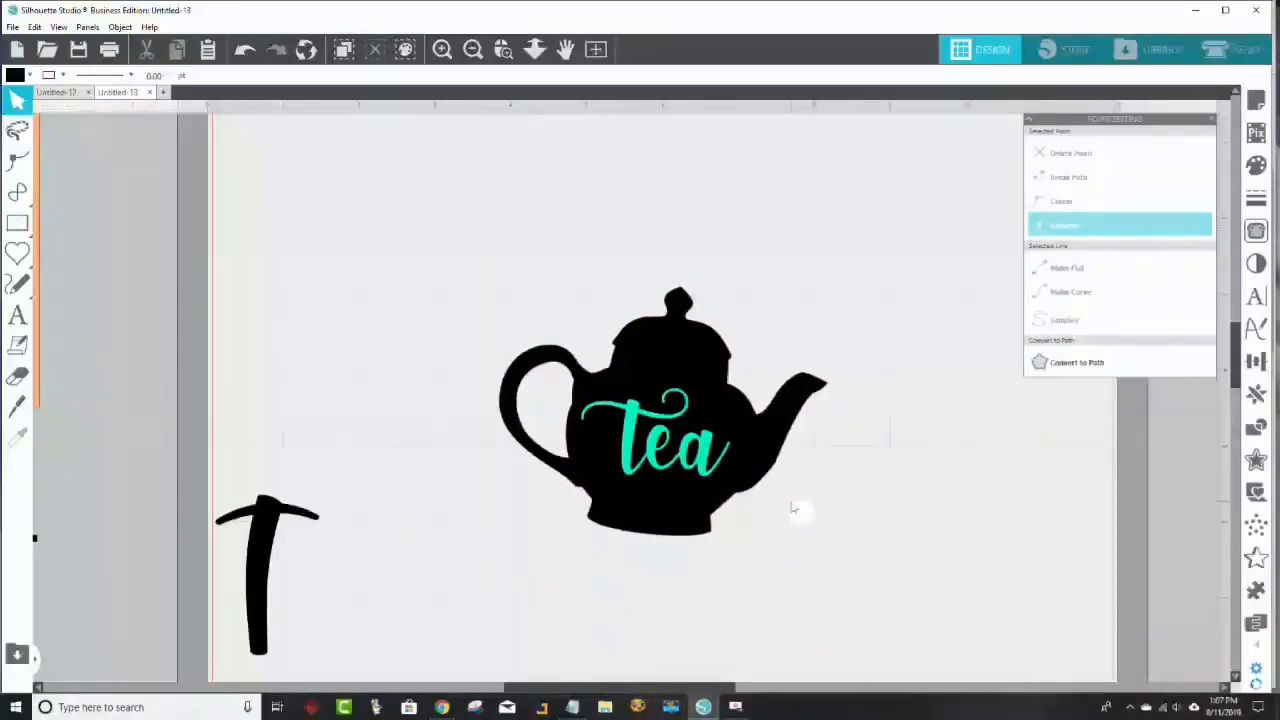
pyautogui.click(630, 445)
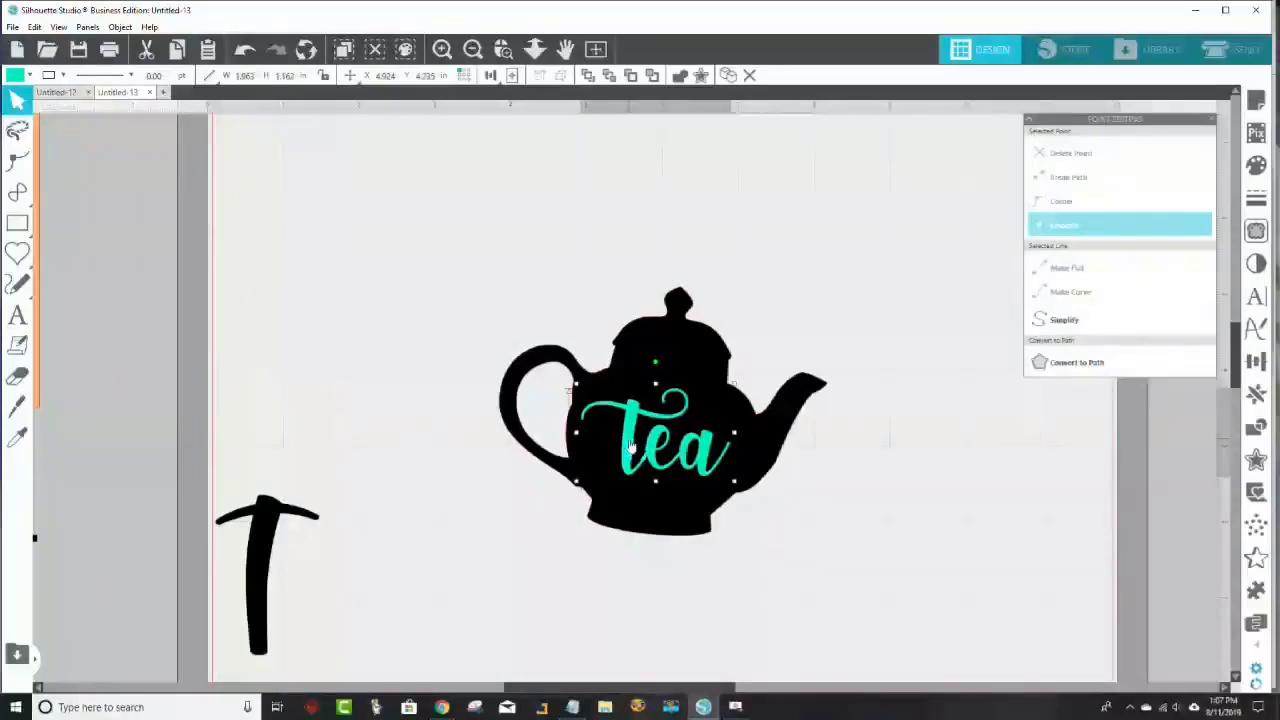
# Step: Subtract the word "Tea" from the black teapot to cut the lettering out of its body
pyautogui.click(697, 350)
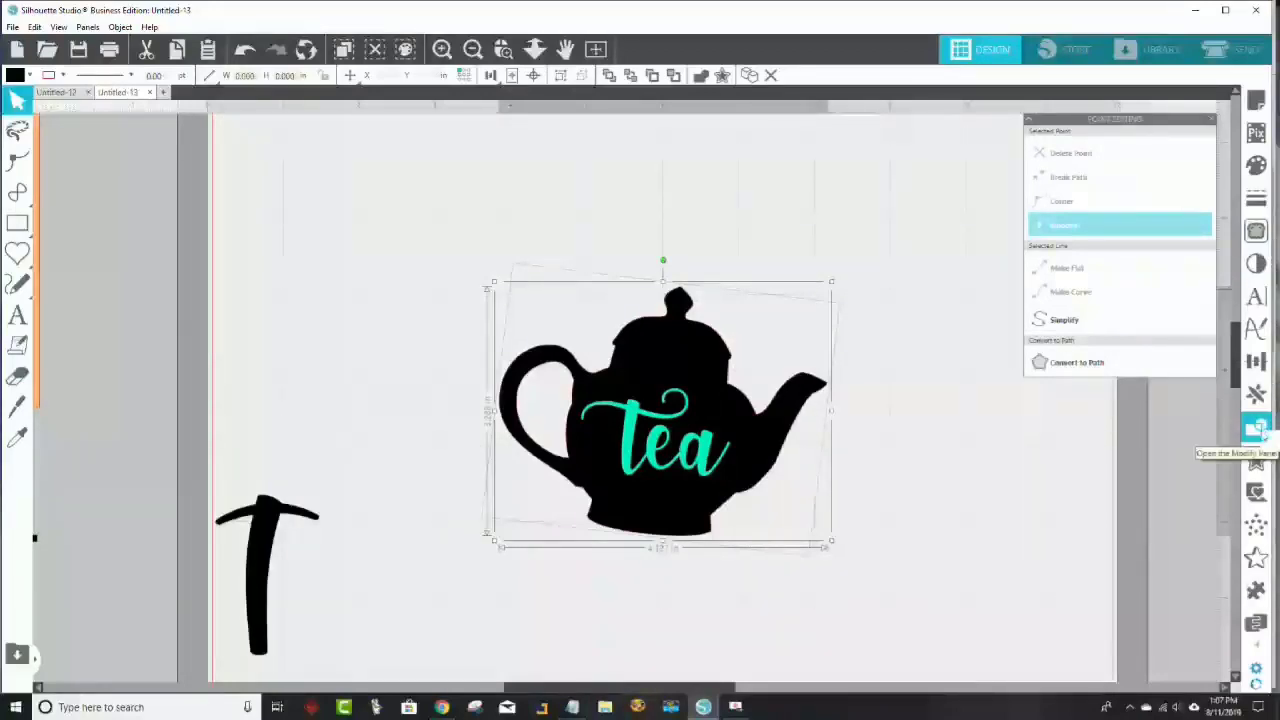
pyautogui.click(1260, 432)
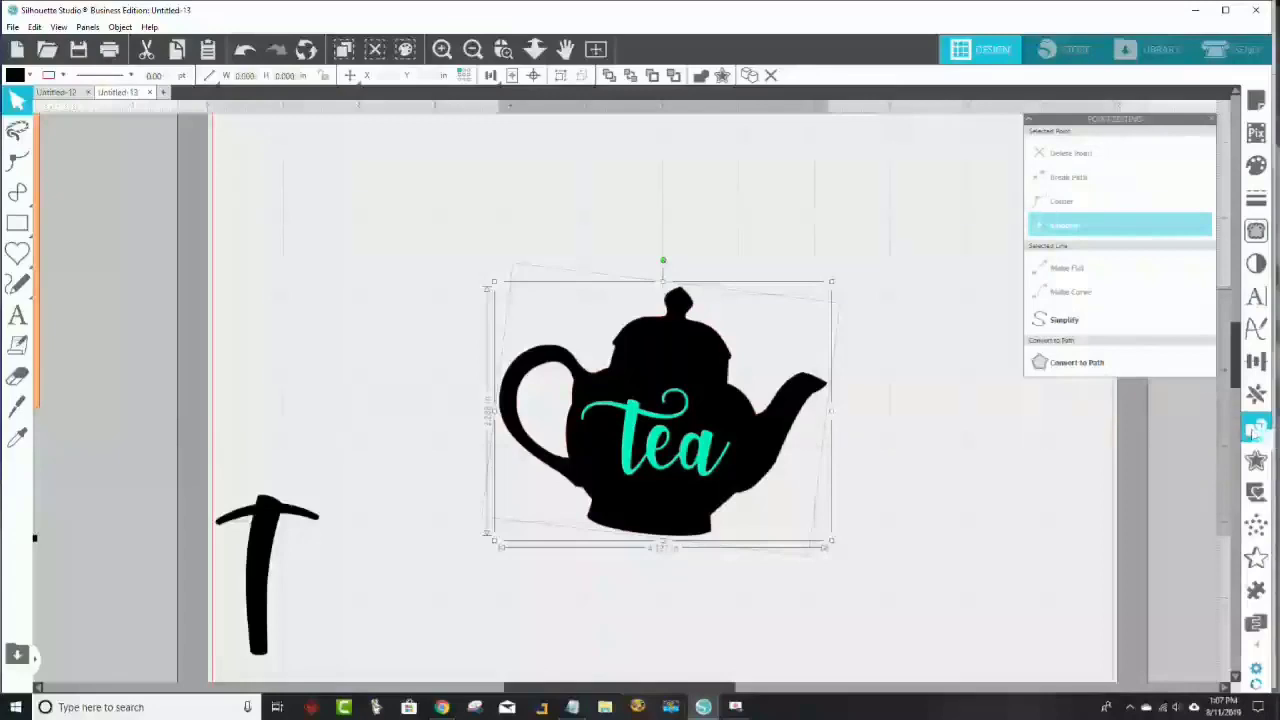
pyautogui.click(1257, 431)
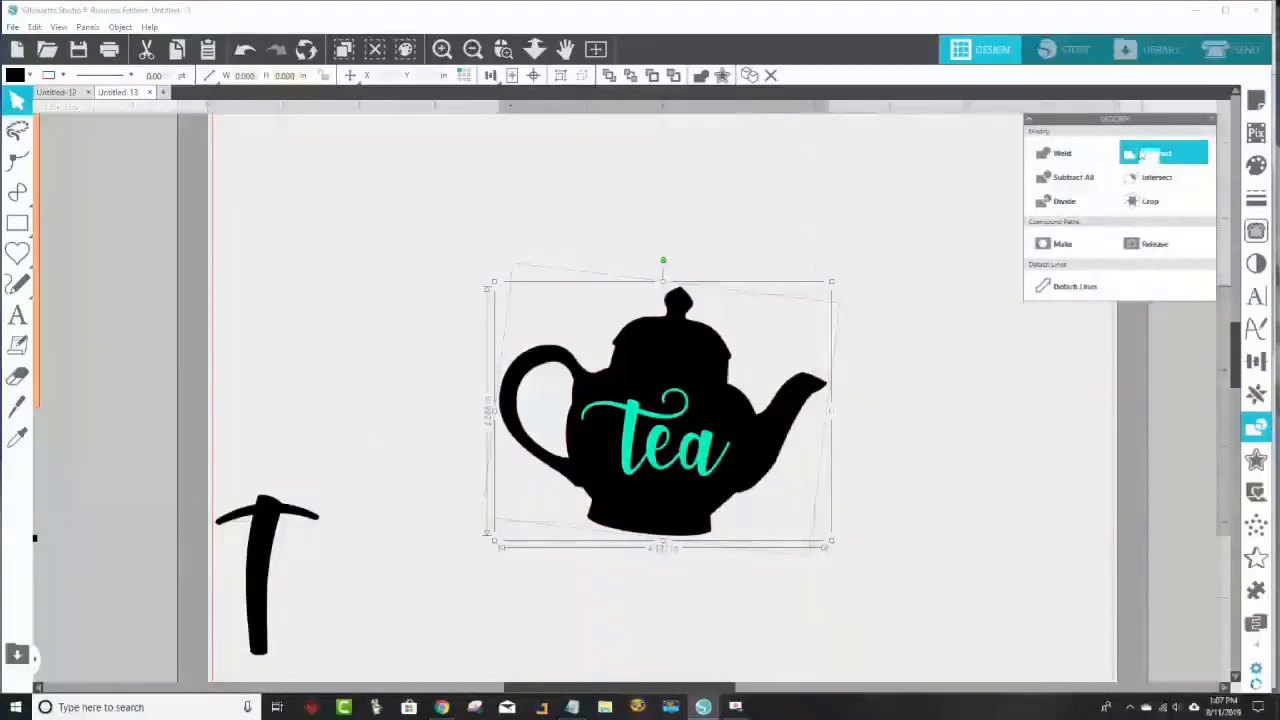
pyautogui.click(1141, 155)
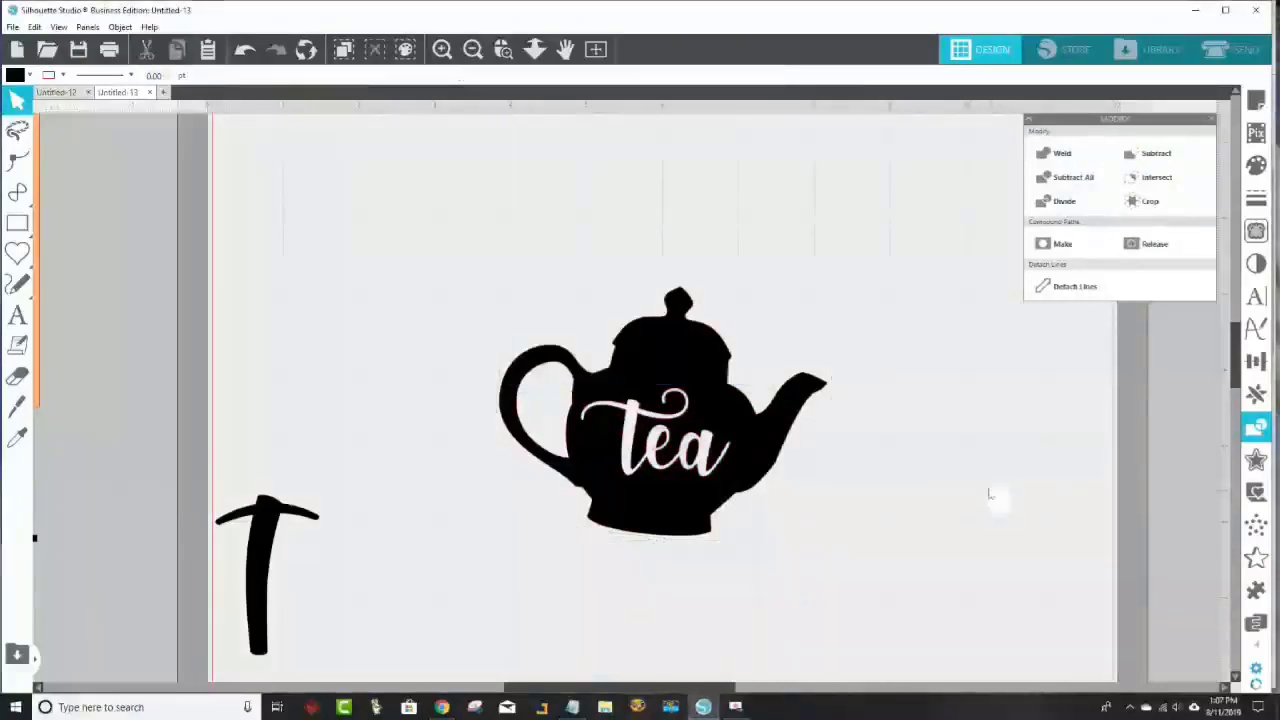
# Step: Nudge the cut-out teapot slightly and group all of its pieces into one object
pyautogui.moveTo(785, 452)
pyautogui.mouseDown()
pyautogui.moveTo(766, 371)
pyautogui.moveTo(785, 455)
pyautogui.mouseUp()
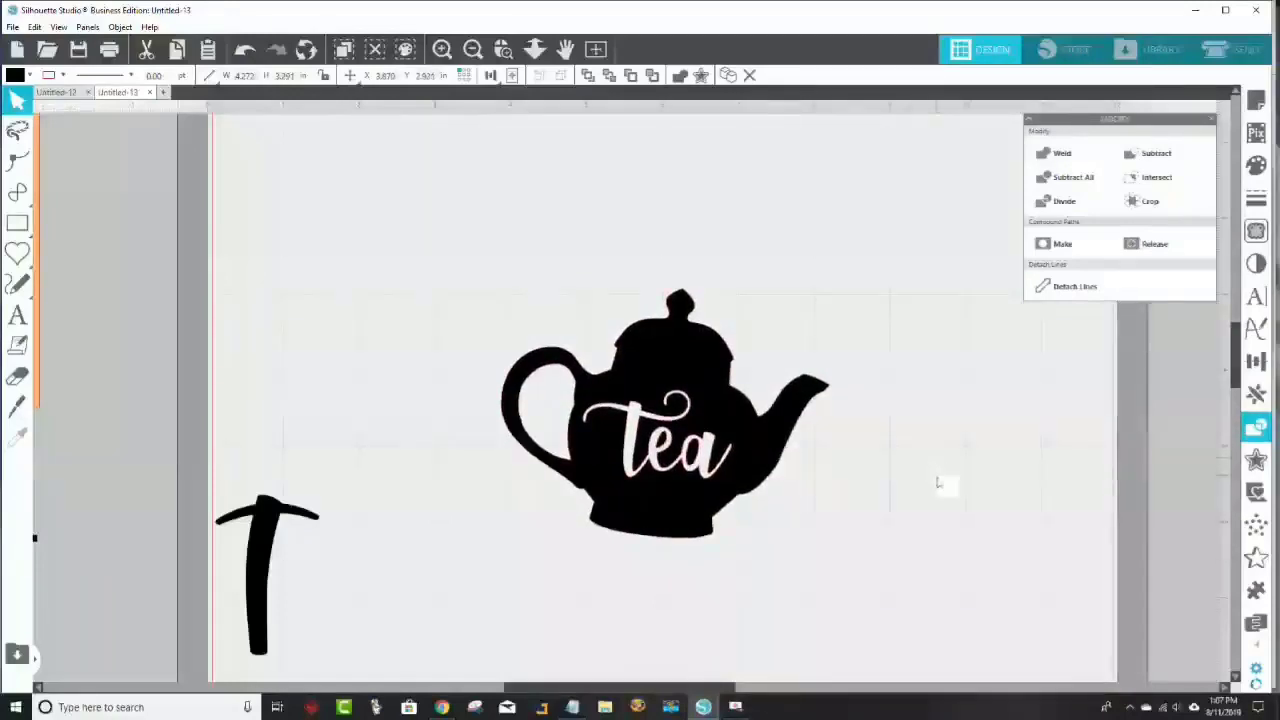
pyautogui.click(943, 480)
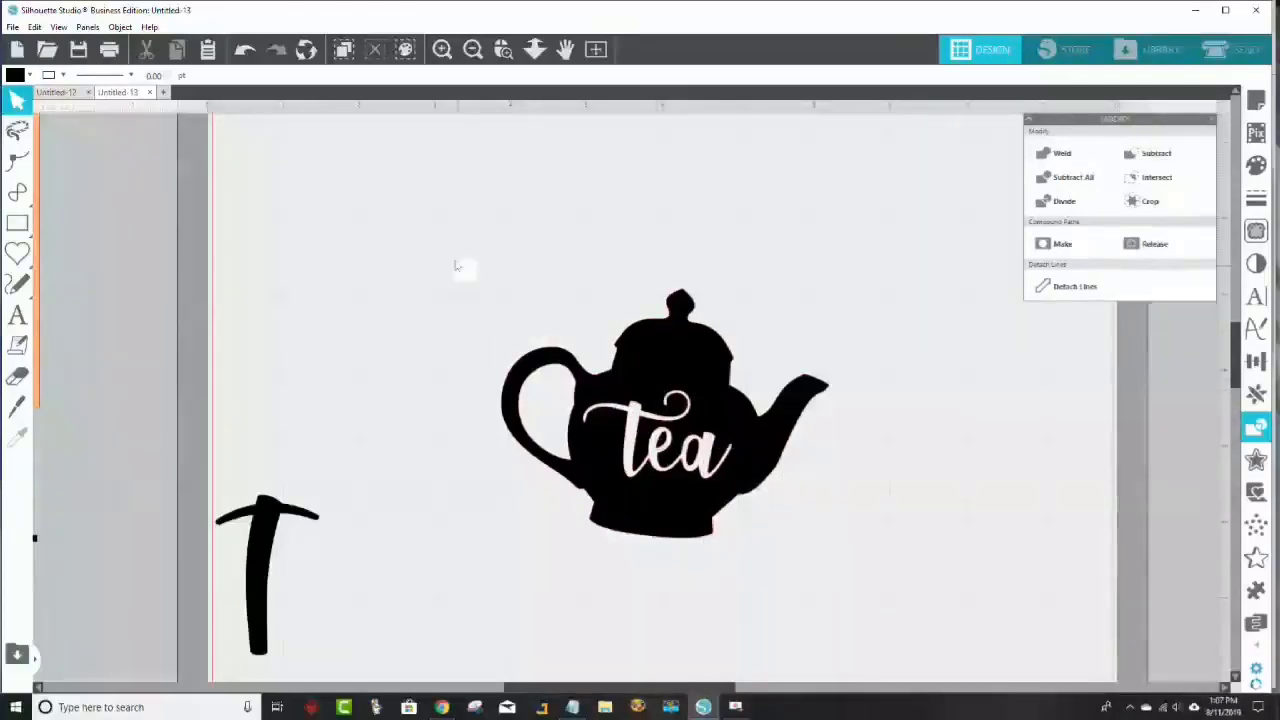
pyautogui.moveTo(455, 265); pyautogui.dragTo(843, 550)
pyautogui.rightClick(752, 478)
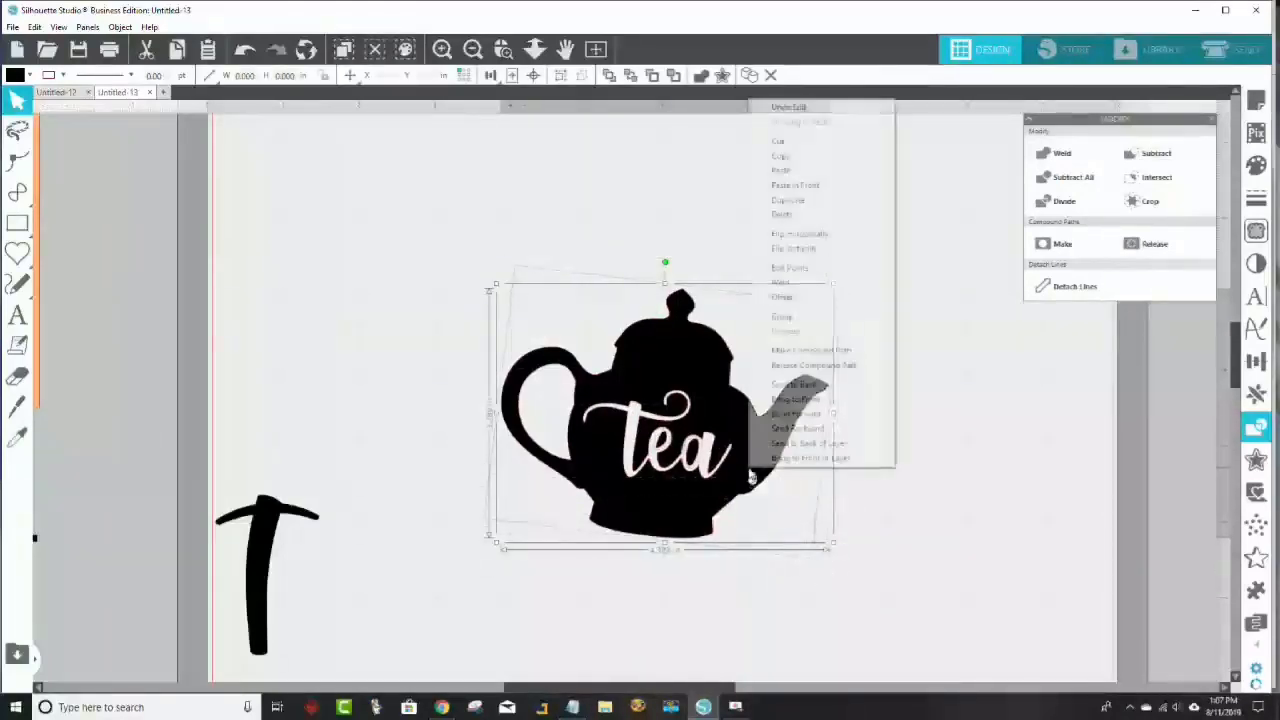
pyautogui.click(790, 317)
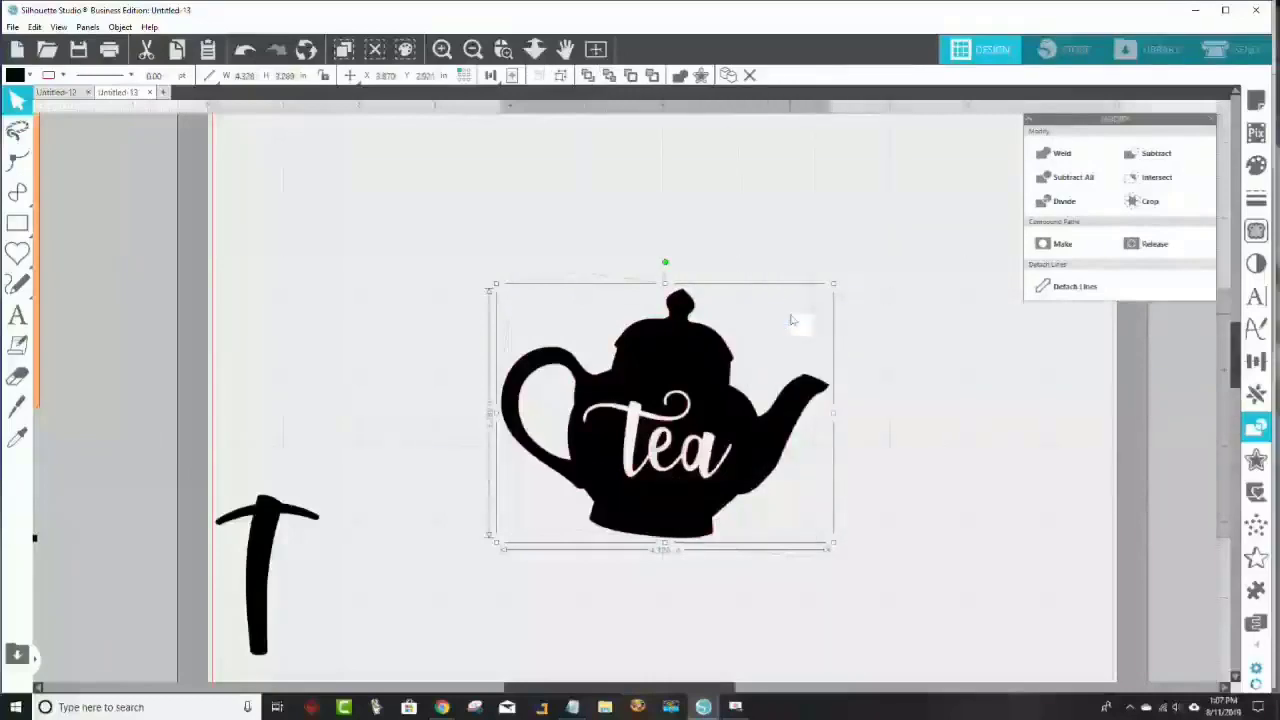
# Step: Delete the leftover plain black T and move the teapot group a little higher on the mat
pyautogui.click(257, 533)
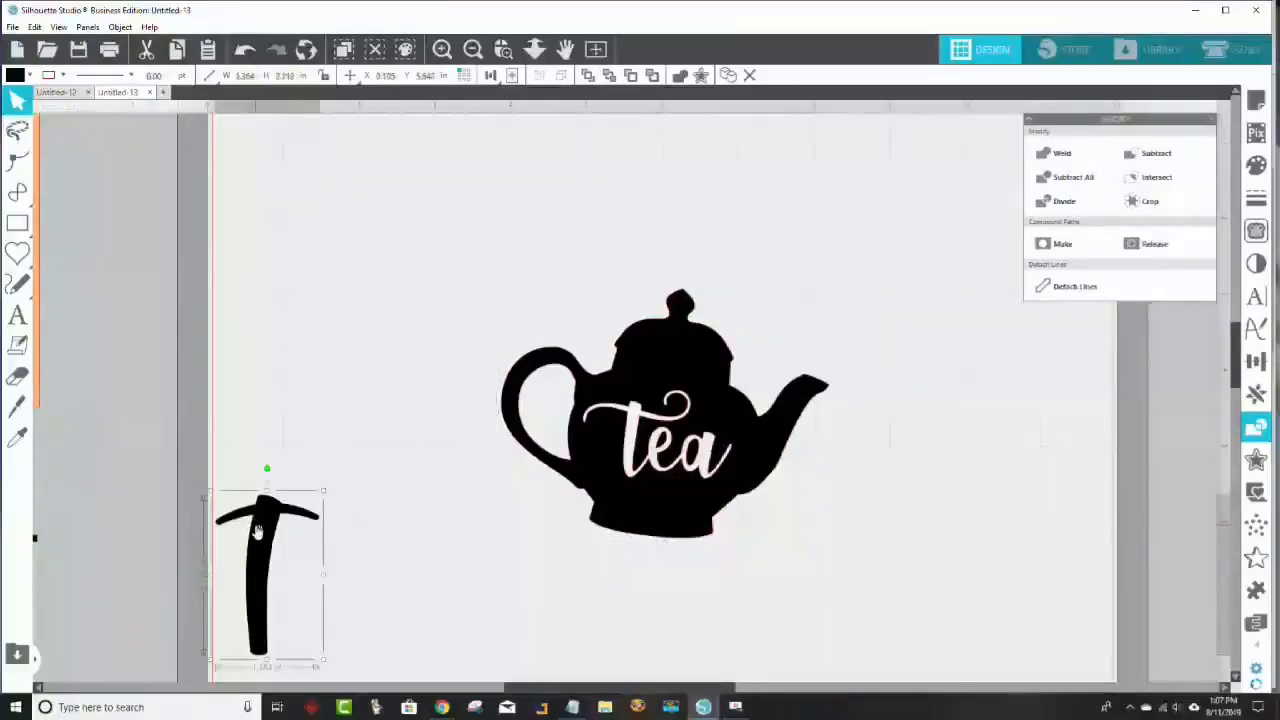
pyautogui.press('Delete')
pyautogui.moveTo(683, 410); pyautogui.dragTo(648, 377)
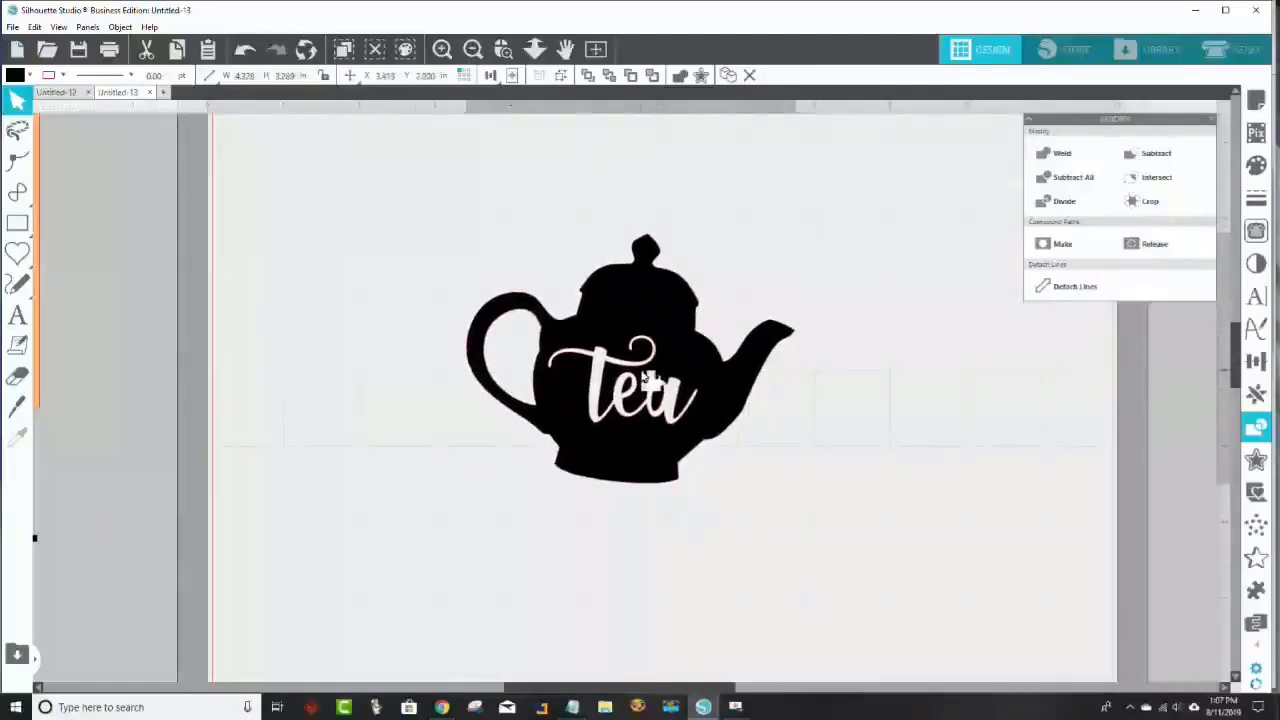
# Step: Move the teapot off the mat to its upper left and place the orange square in the mat's upper-left corner
pyautogui.click(472, 49)
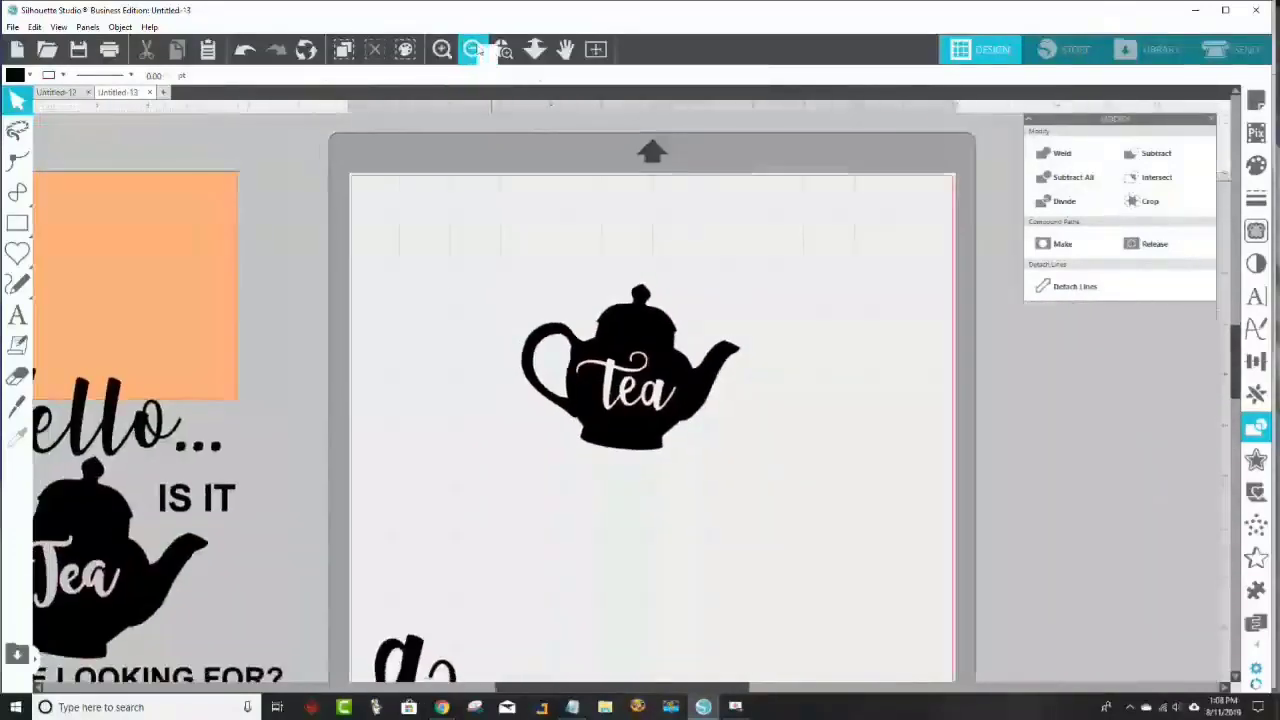
pyautogui.click(472, 49)
pyautogui.click(472, 49)
pyautogui.moveTo(640, 400); pyautogui.dragTo(203, 218)
pyautogui.moveTo(286, 309)
pyautogui.mouseDown()
pyautogui.moveTo(374, 337)
pyautogui.moveTo(537, 333)
pyautogui.moveTo(524, 321)
pyautogui.mouseUp()
pyautogui.click(17, 252)
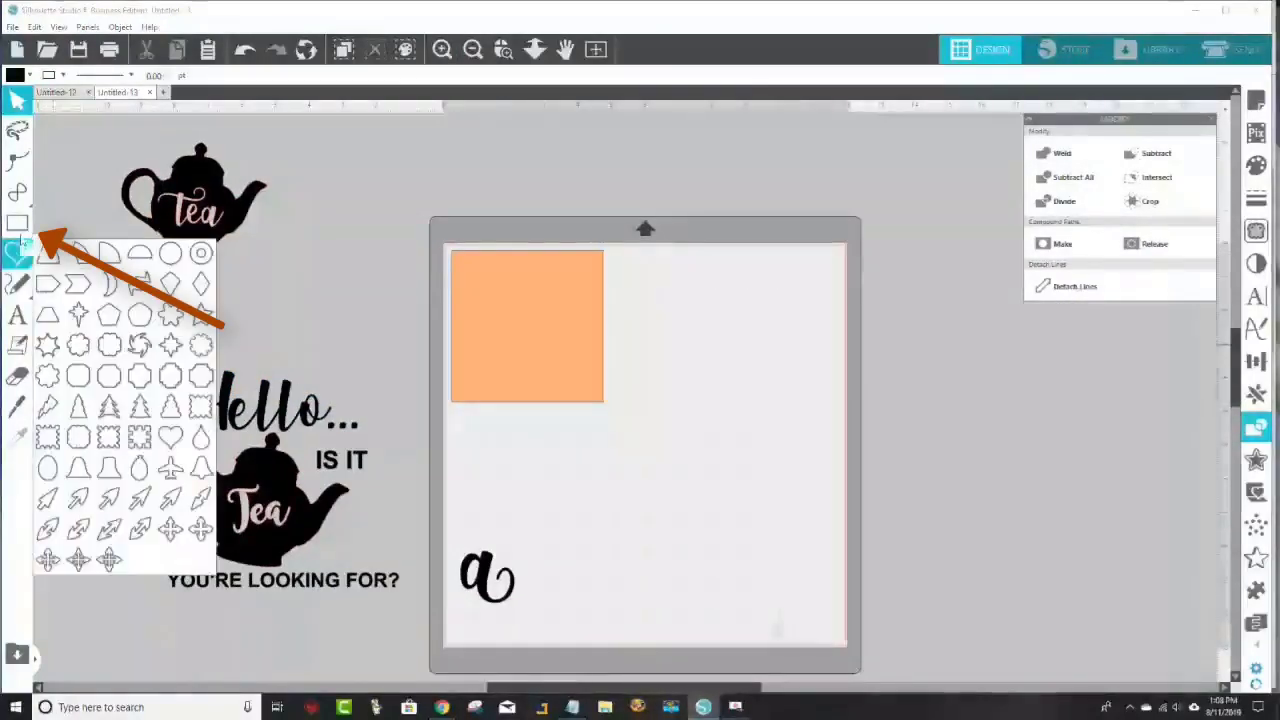
pyautogui.click(18, 224)
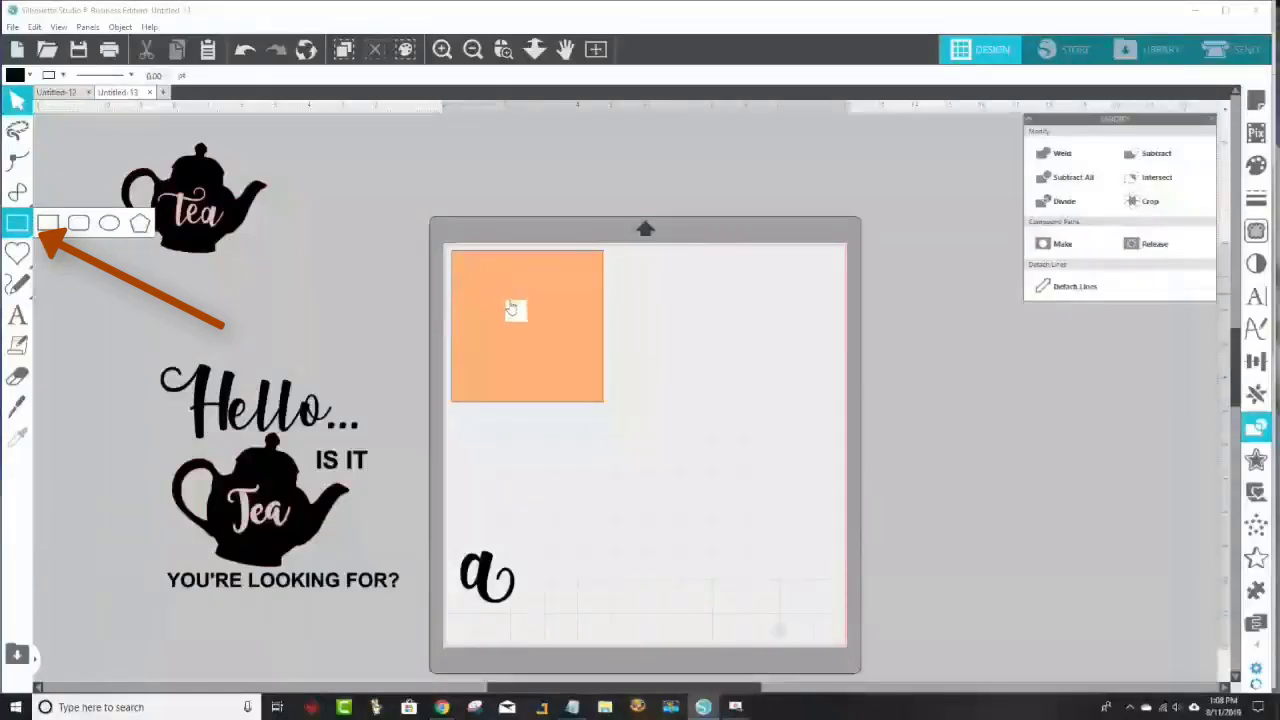
pyautogui.click(545, 348)
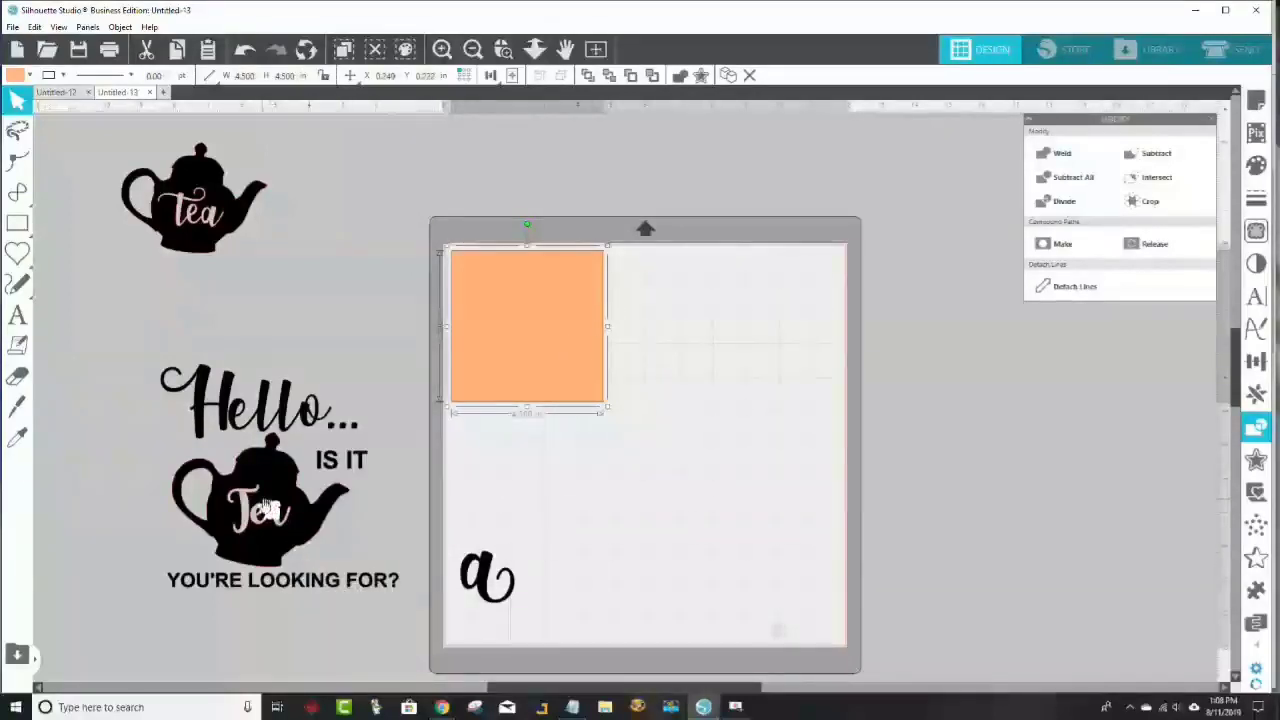
# Step: Shift the finished sample design farther from the mat, and fit the teapot onto the orange square at about 3.2 in wide
pyautogui.moveTo(267, 507); pyautogui.dragTo(220, 495)
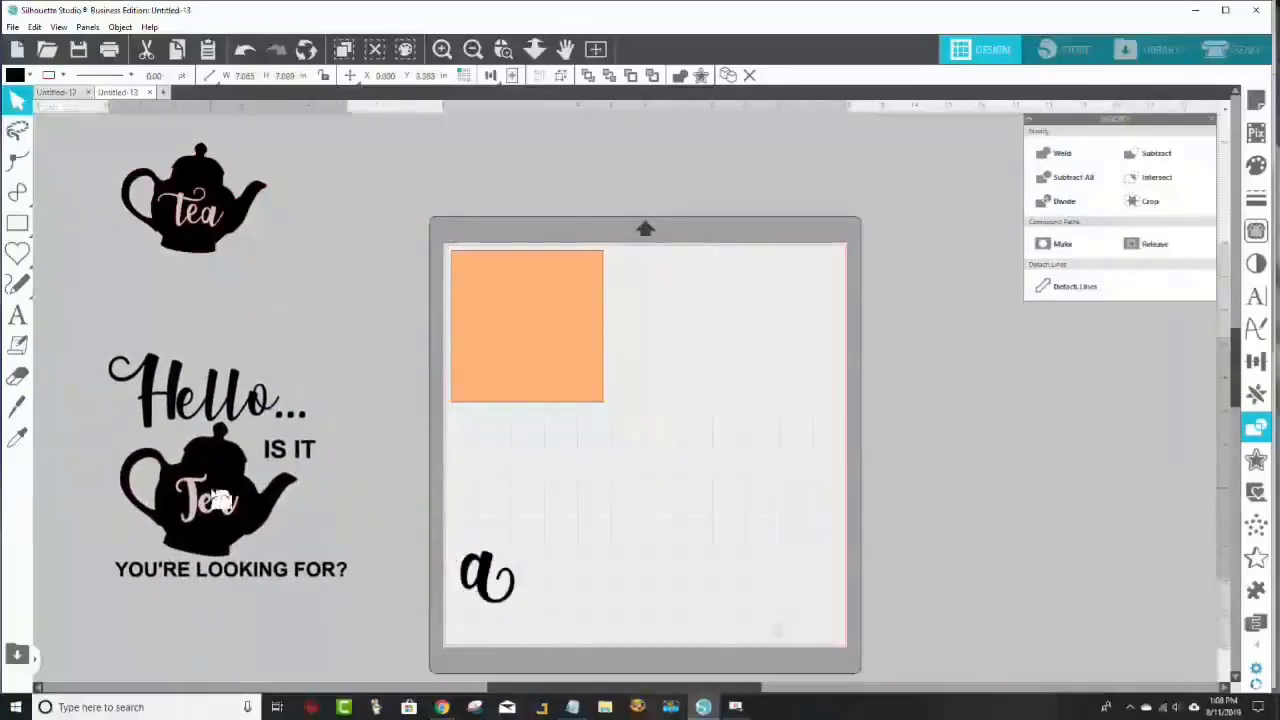
pyautogui.moveTo(214, 227); pyautogui.dragTo(546, 345)
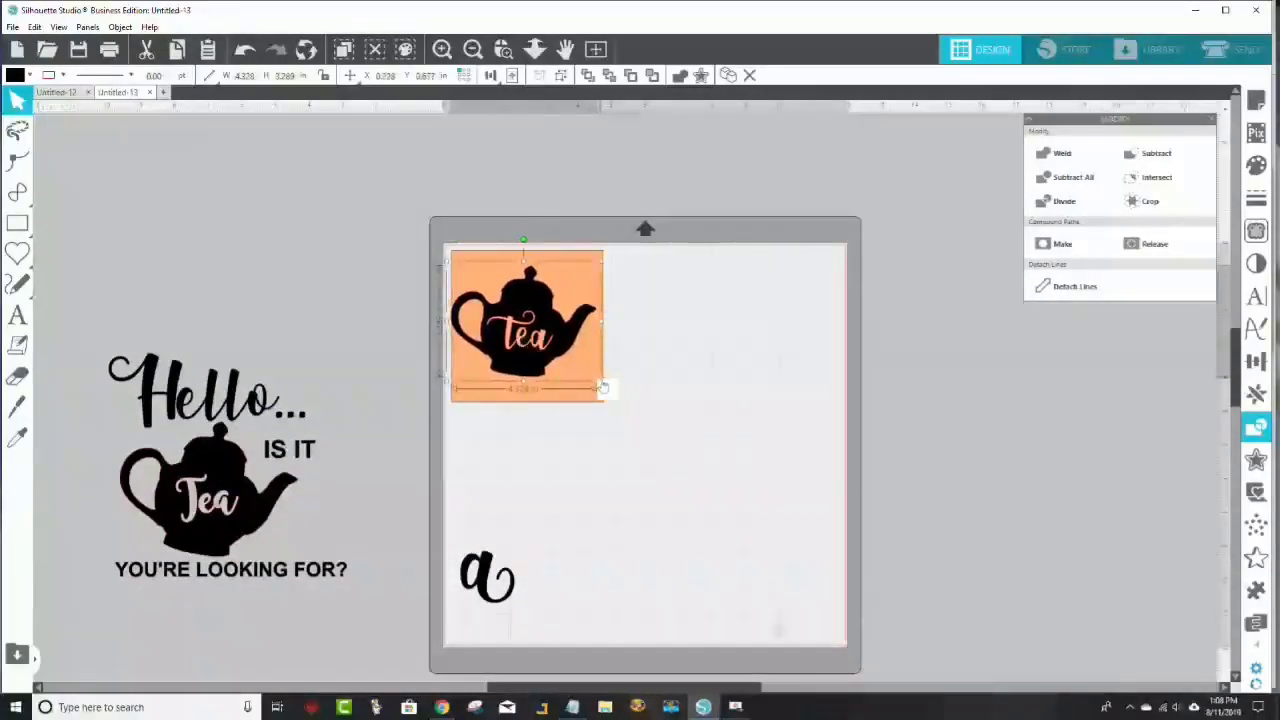
pyautogui.moveTo(603, 387); pyautogui.dragTo(572, 366)
pyautogui.moveTo(518, 320); pyautogui.dragTo(538, 357)
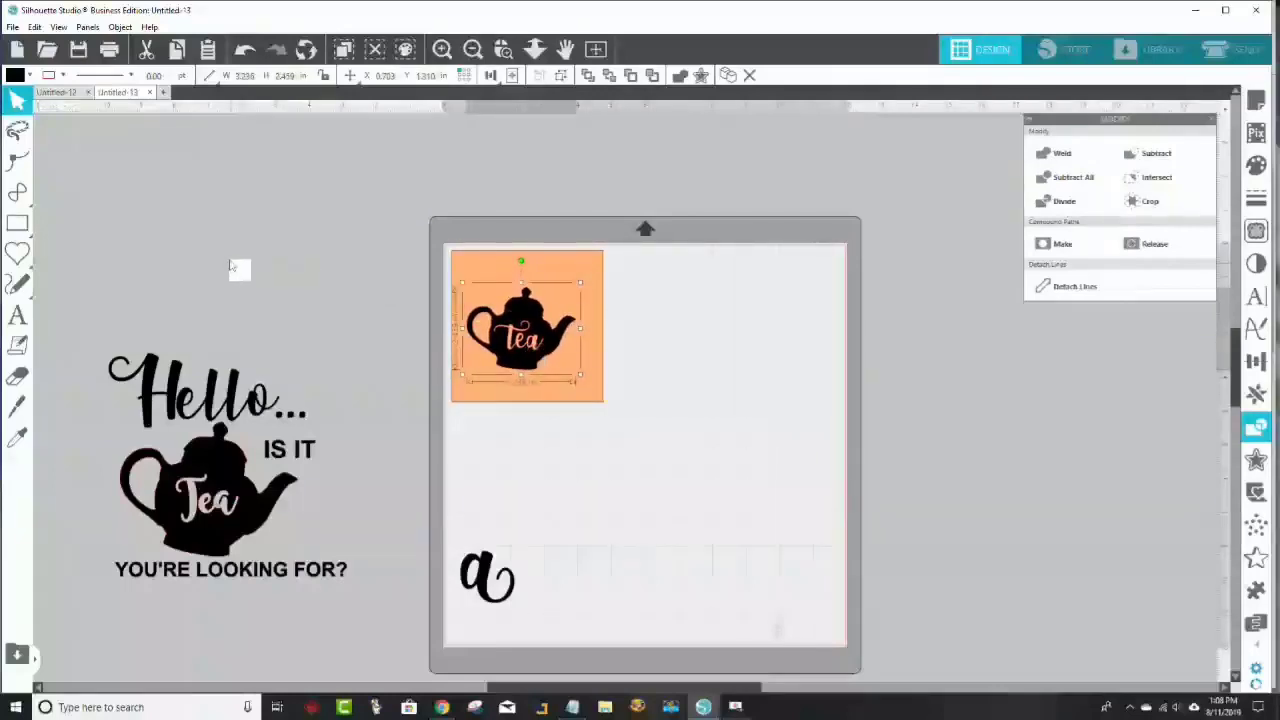
pyautogui.click(238, 268)
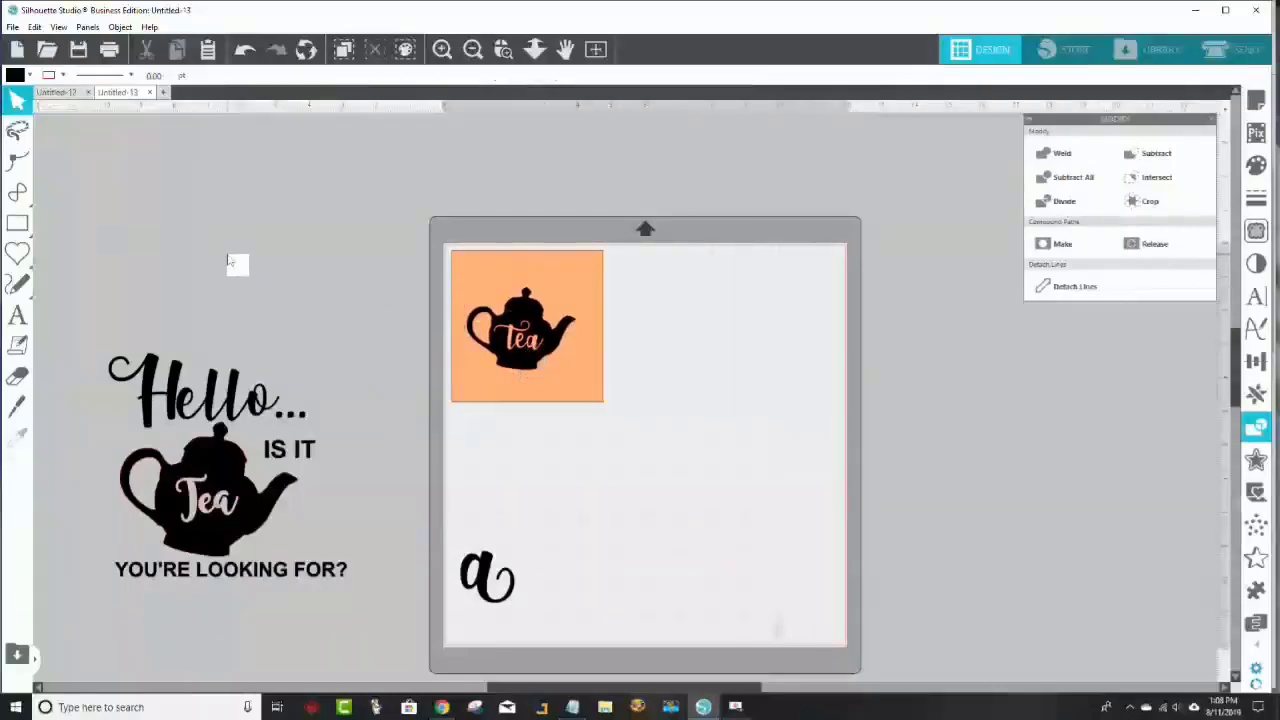
# Step: Add the script text "Hello" on the mat beside the orange square
pyautogui.click(16, 318)
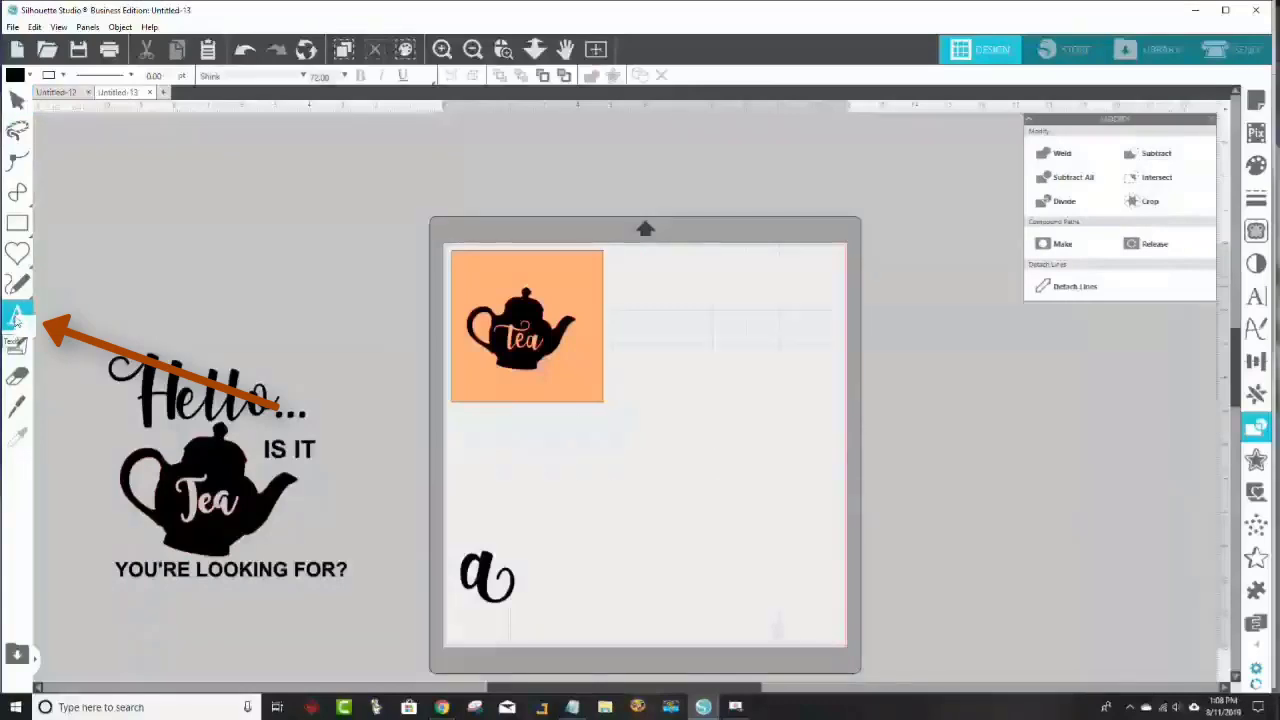
pyautogui.click(692, 393)
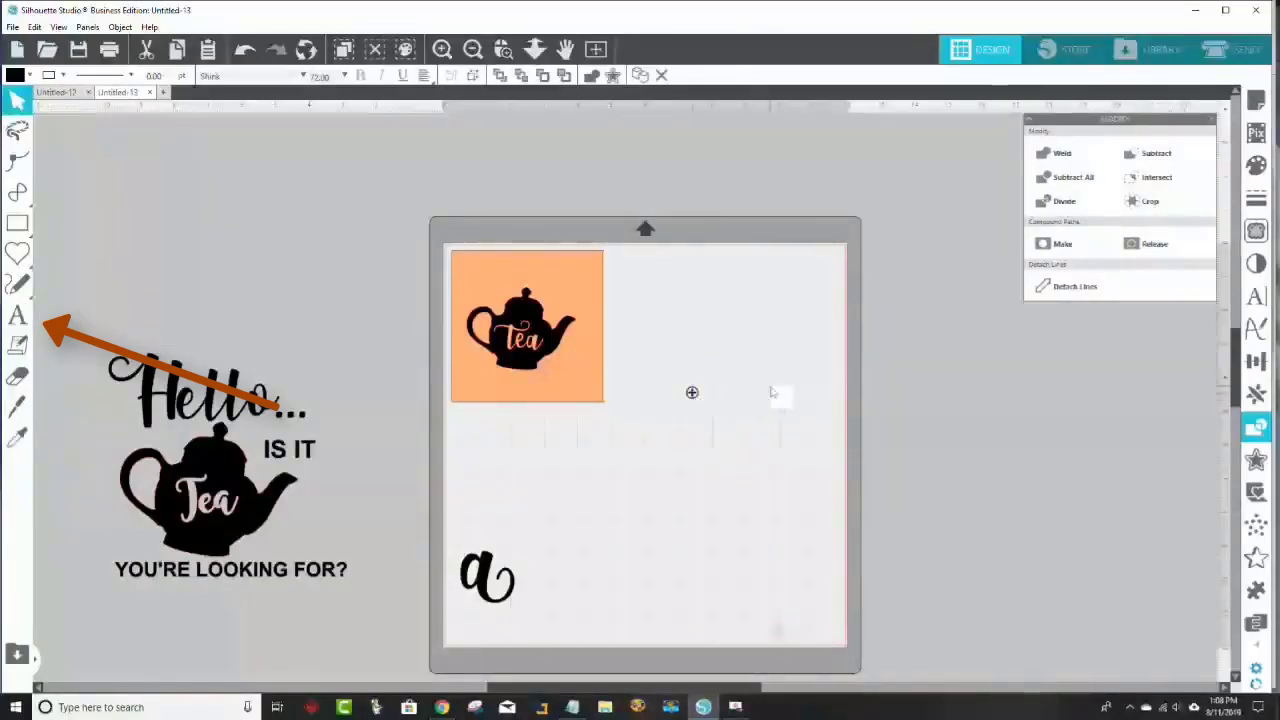
pyautogui.write('He')
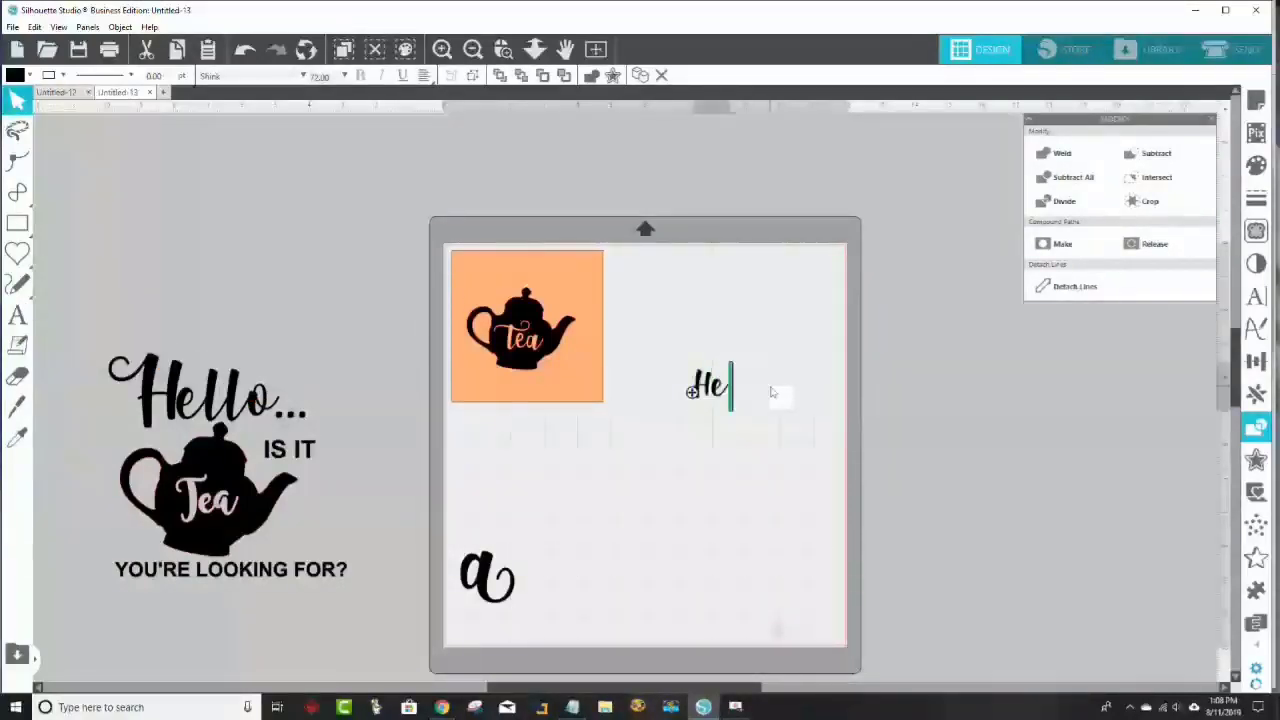
pyautogui.write('llo')
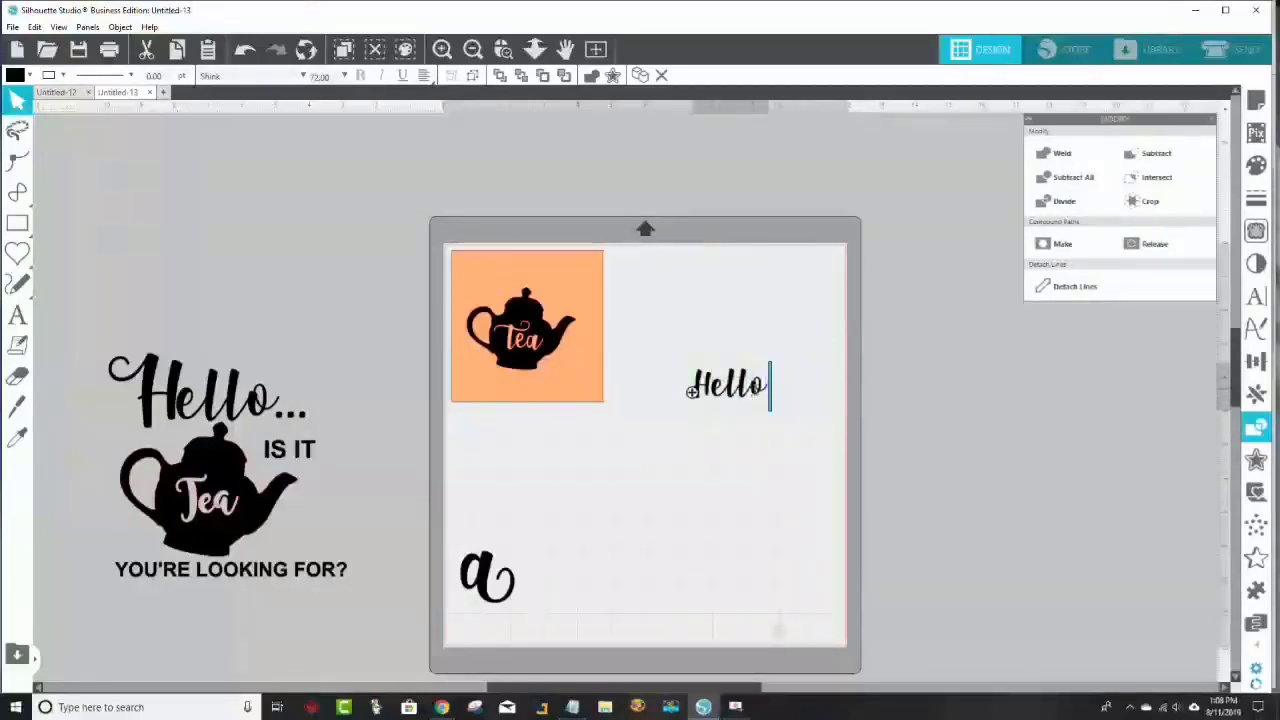
# Step: Select the letters of "Hello" and display the font's glyphs, with the text settings placed nearer the mat
pyautogui.hotkey('shift', 'Left')
pyautogui.hotkey('shift', 'Left')
pyautogui.hotkey('shift', 'Left')
pyautogui.hotkey('shift', 'Left')
pyautogui.hotkey('shift', 'Left')
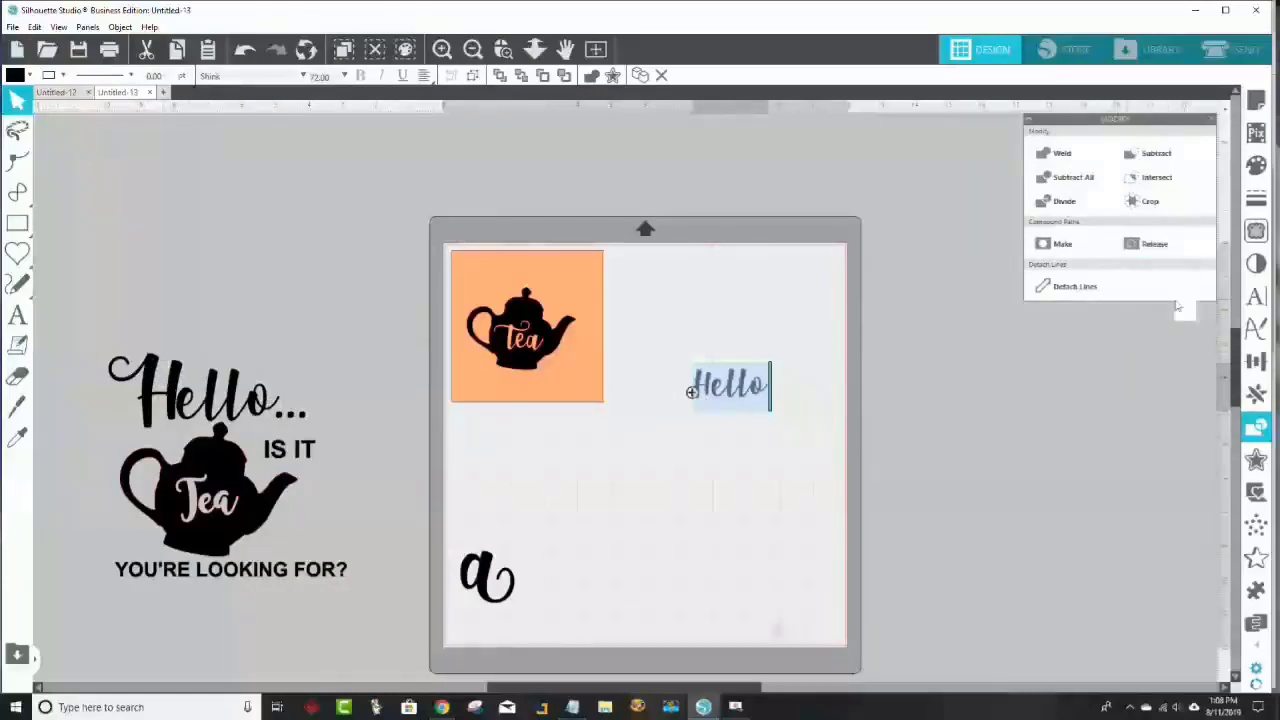
pyautogui.click(1256, 296)
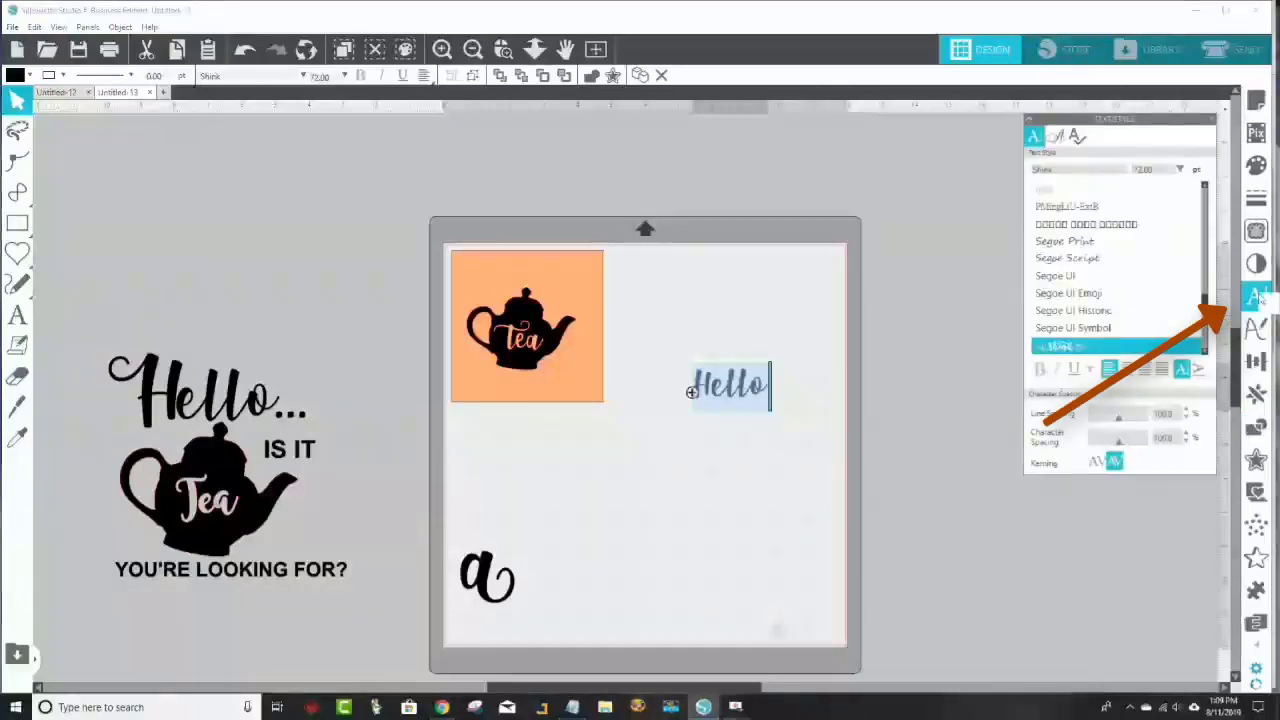
pyautogui.moveTo(1136, 123); pyautogui.dragTo(1042, 148)
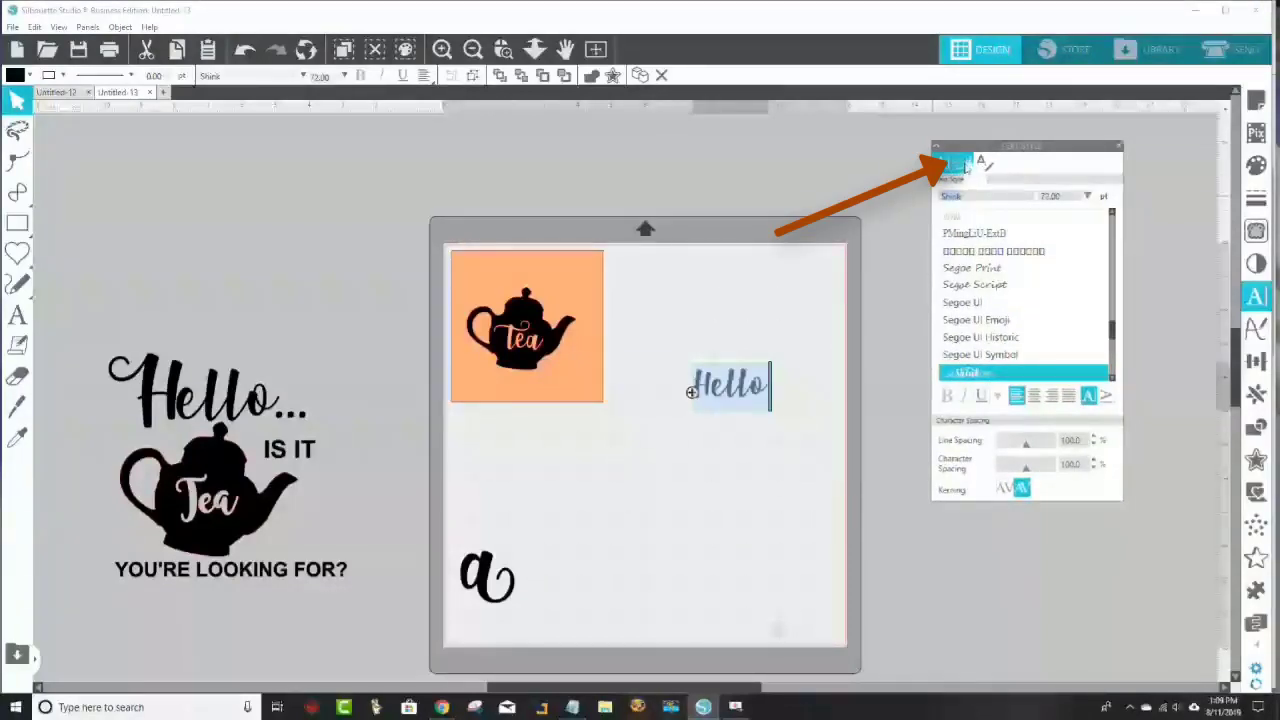
pyautogui.click(962, 164)
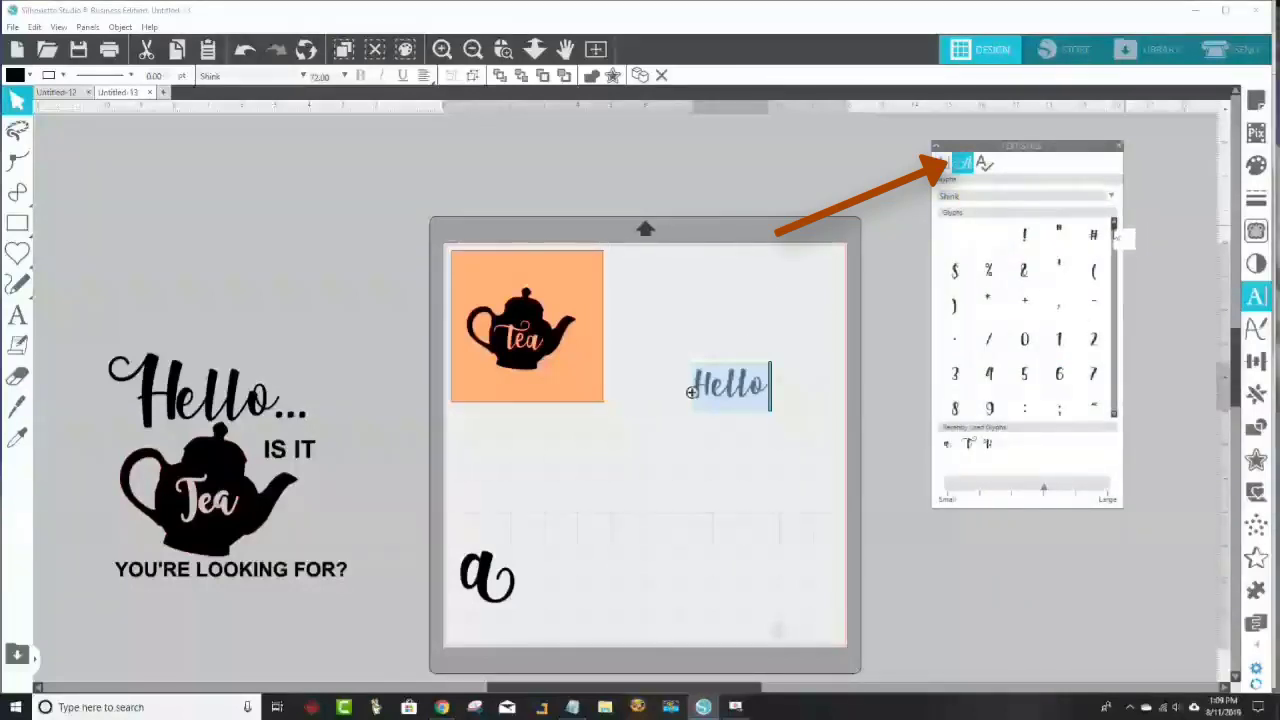
# Step: Try to replace the plain H of "Hello" with the swash H from the font's glyphs
pyautogui.moveTo(1114, 234); pyautogui.dragTo(1114, 247)
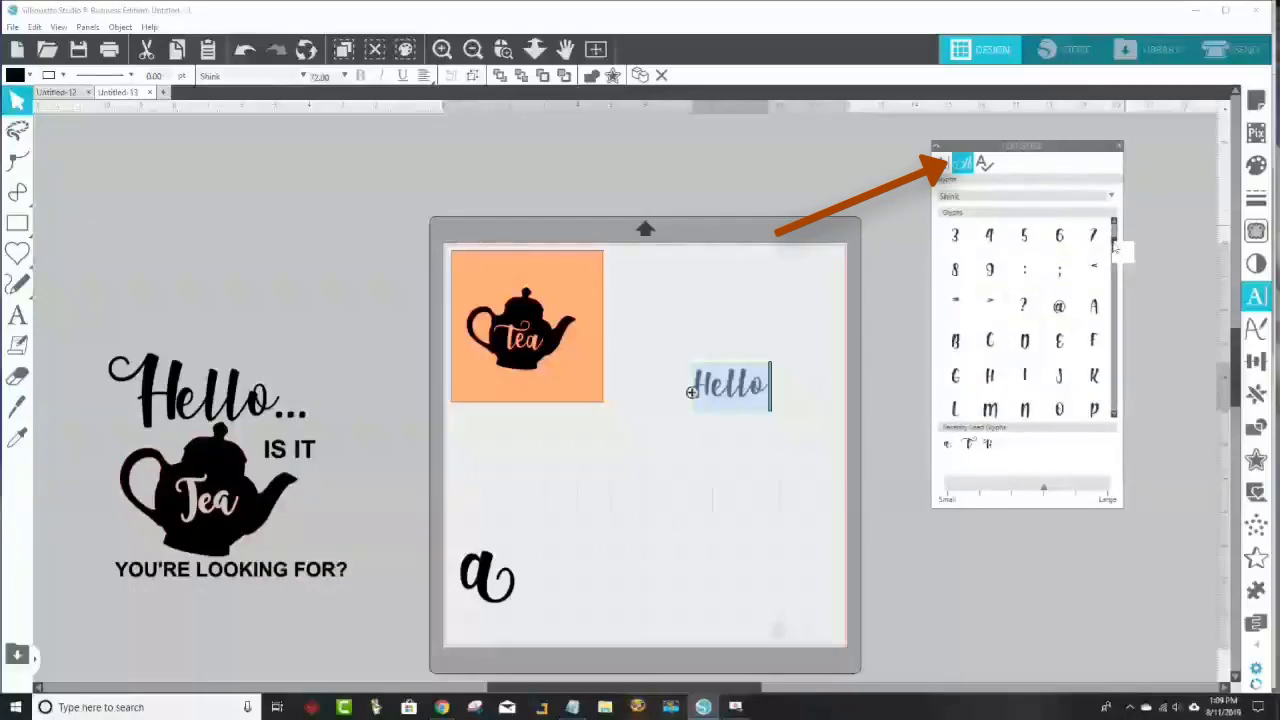
pyautogui.moveTo(1114, 249); pyautogui.dragTo(1115, 408)
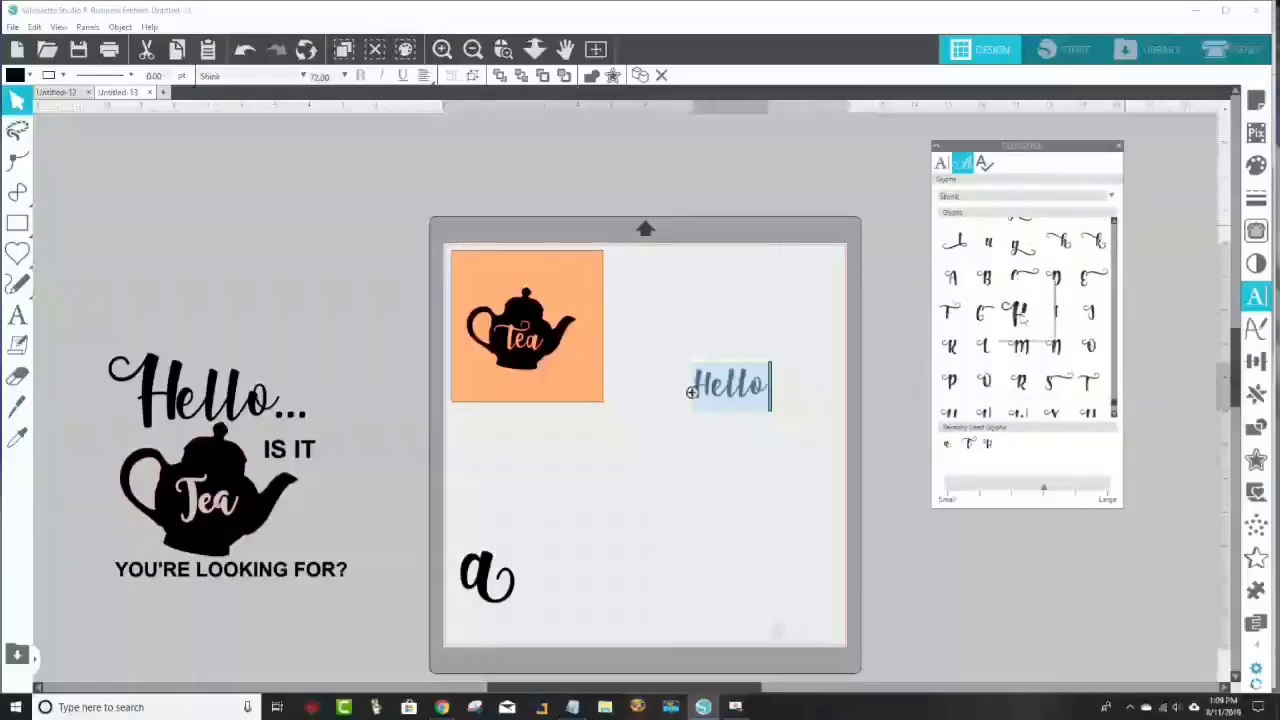
pyautogui.click(1020, 313)
pyautogui.click(693, 518)
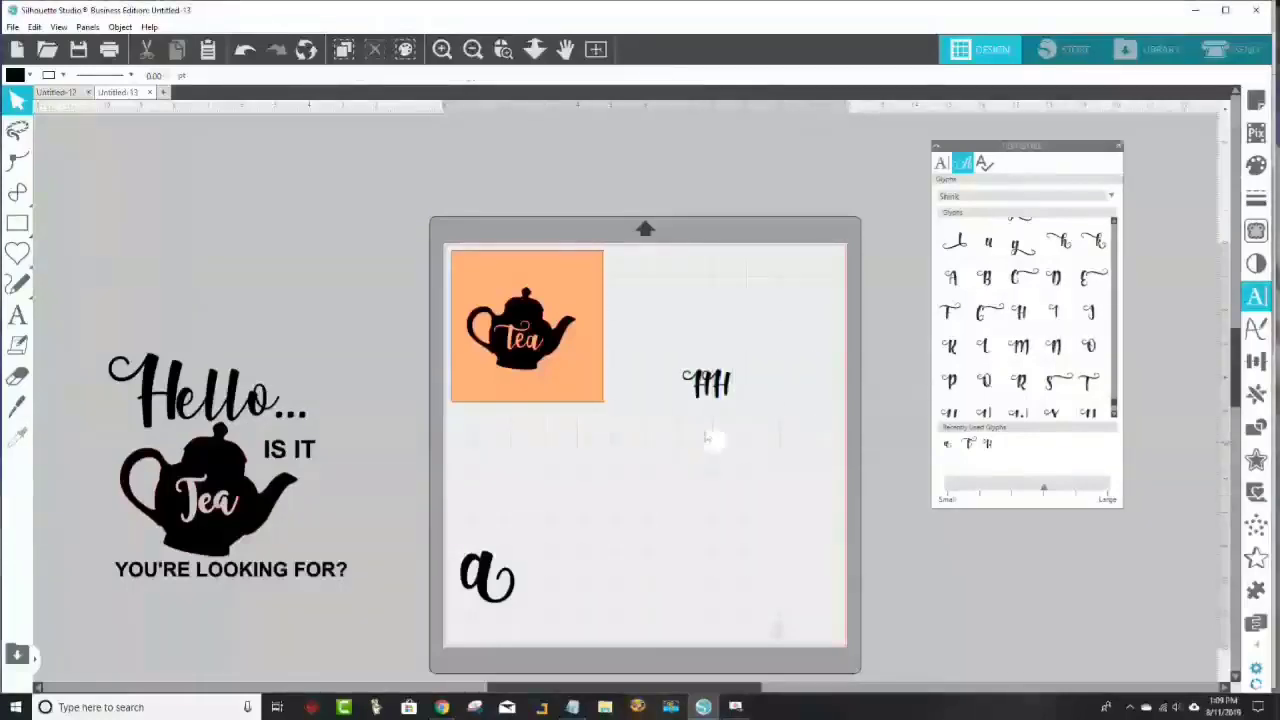
# Step: Undo the swash H insertion and restore the plain word "Hello"
pyautogui.moveTo(703, 404); pyautogui.dragTo(700, 330)
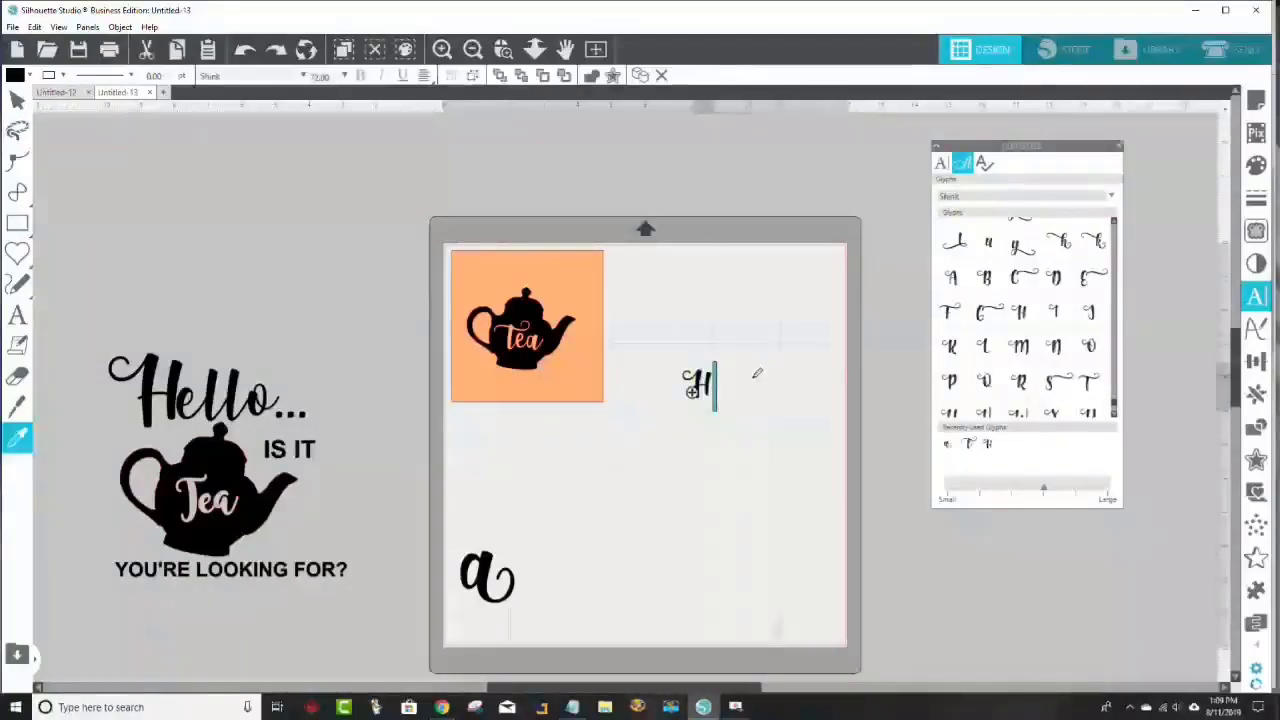
pyautogui.press('BackSpace')
pyautogui.write('Hello')
pyautogui.click(757, 486)
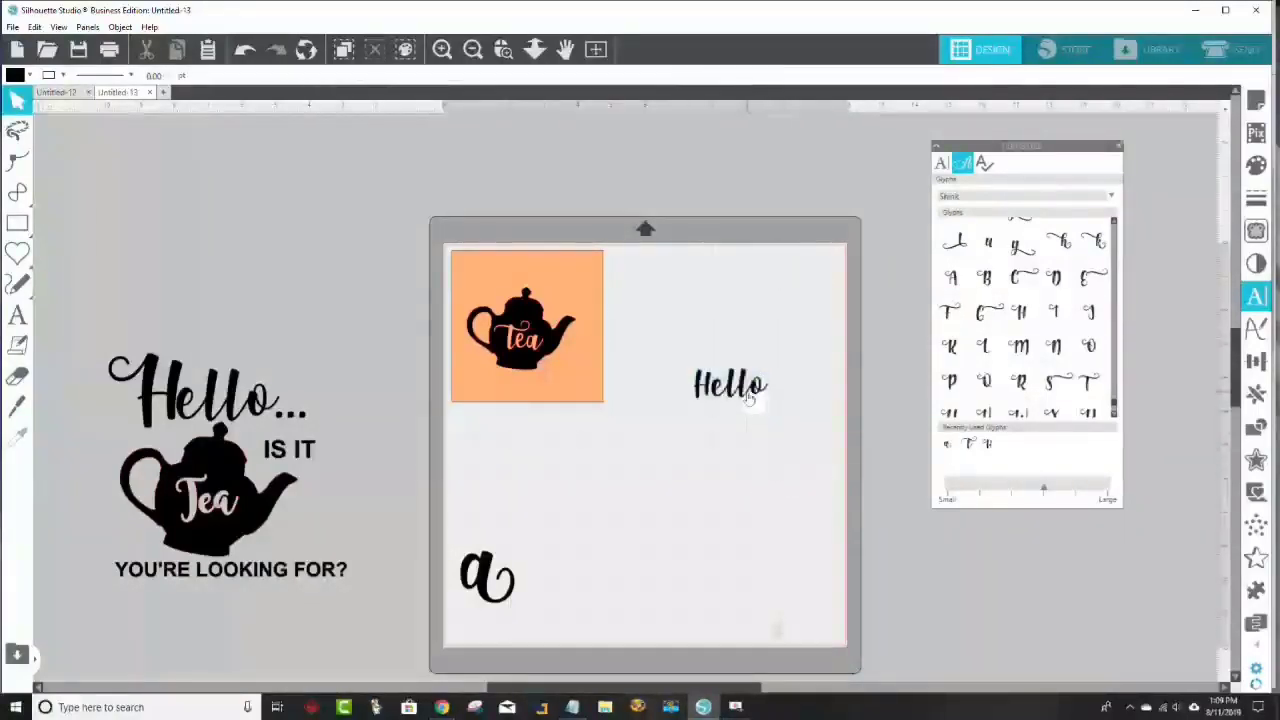
pyautogui.doubleClick(762, 397)
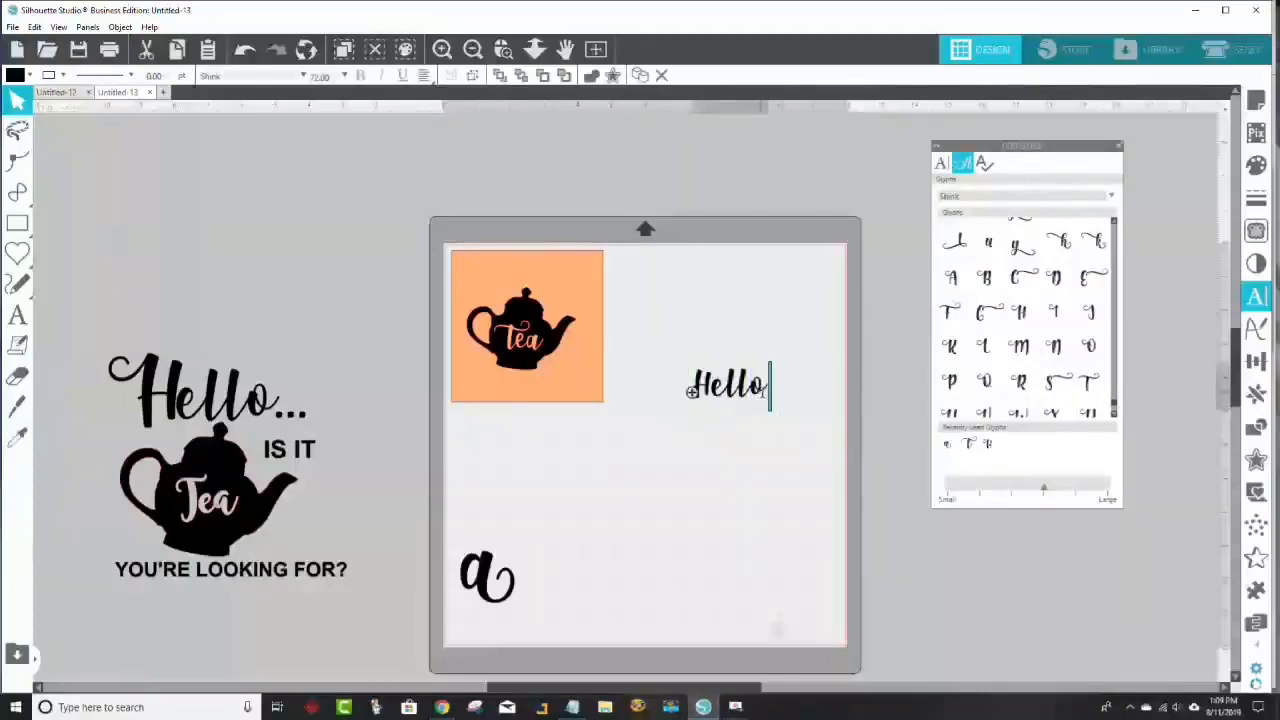
pyautogui.moveTo(768, 392); pyautogui.dragTo(688, 392)
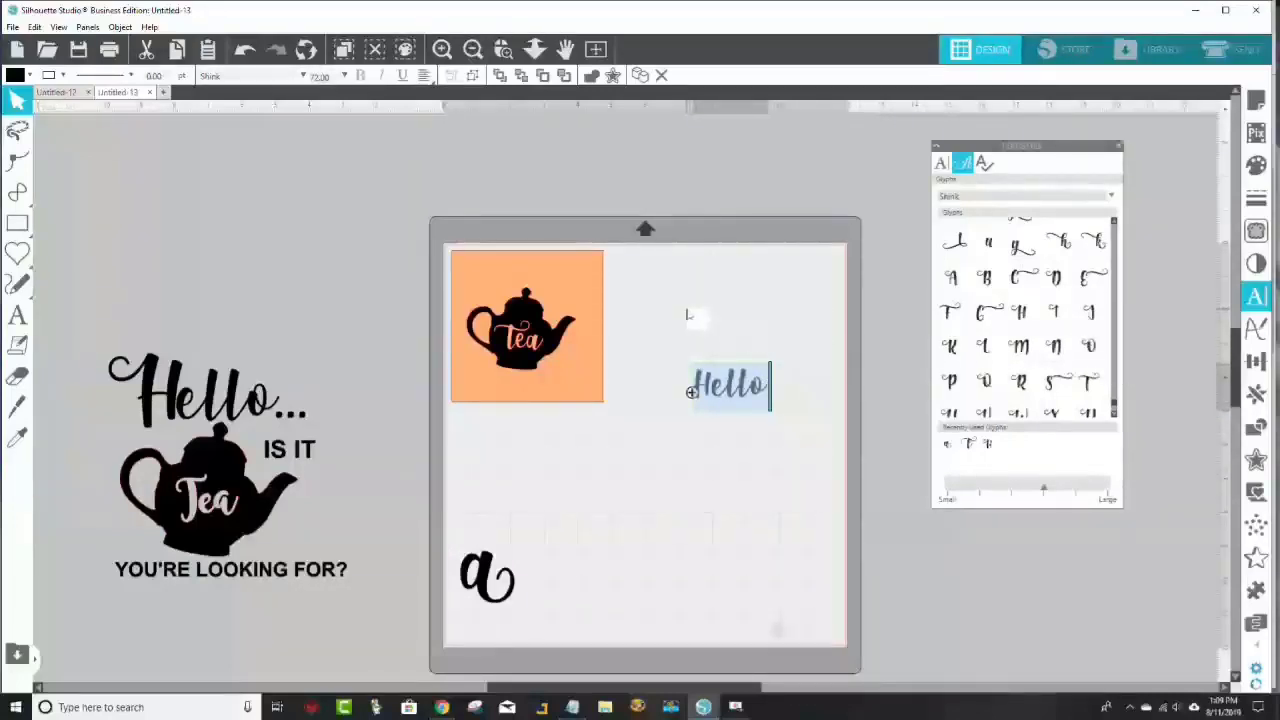
pyautogui.click(660, 310)
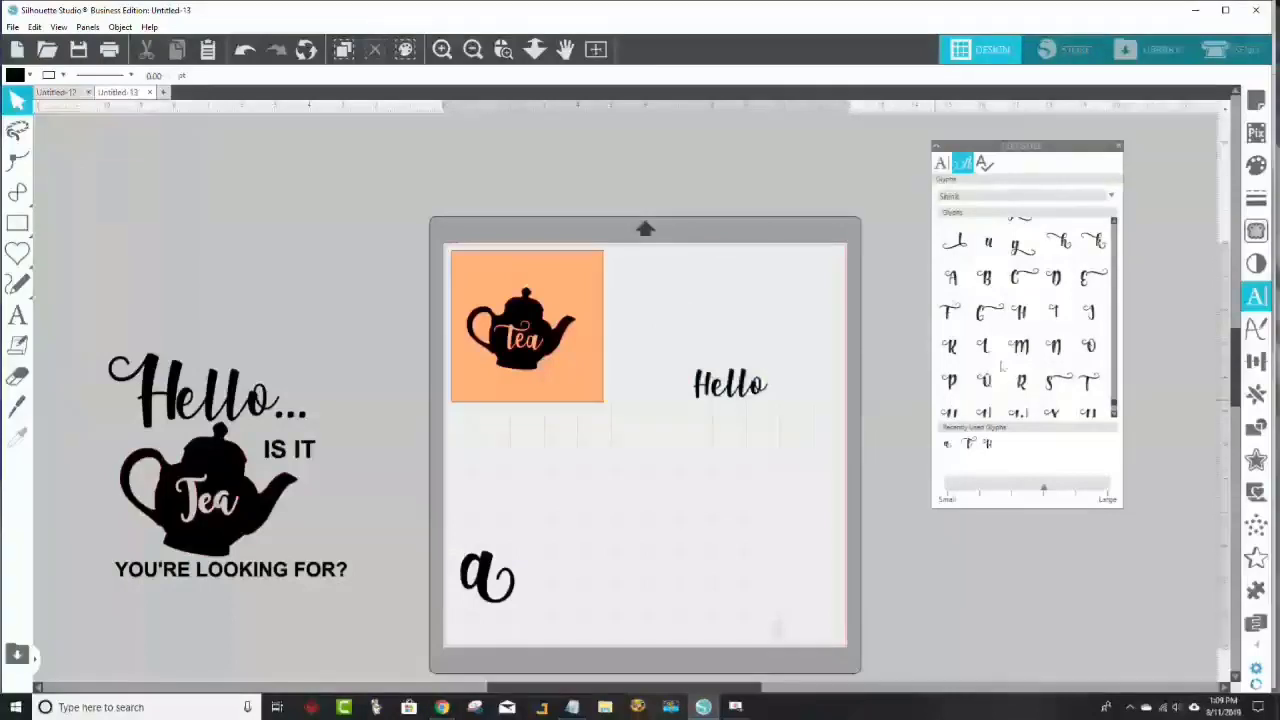
# Step: Insert the swash H from the font's glyphs as separate text and place it just above the word "Hello"
pyautogui.moveTo(1026, 317)
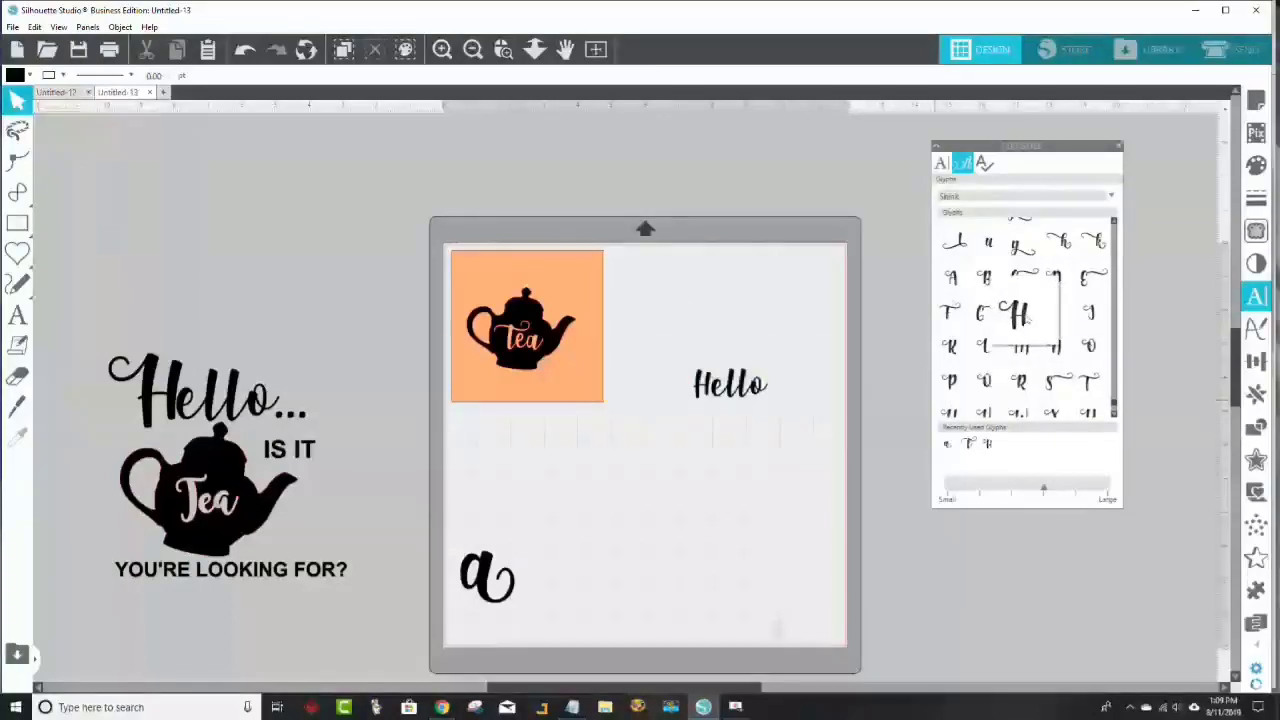
pyautogui.doubleClick(1026, 317)
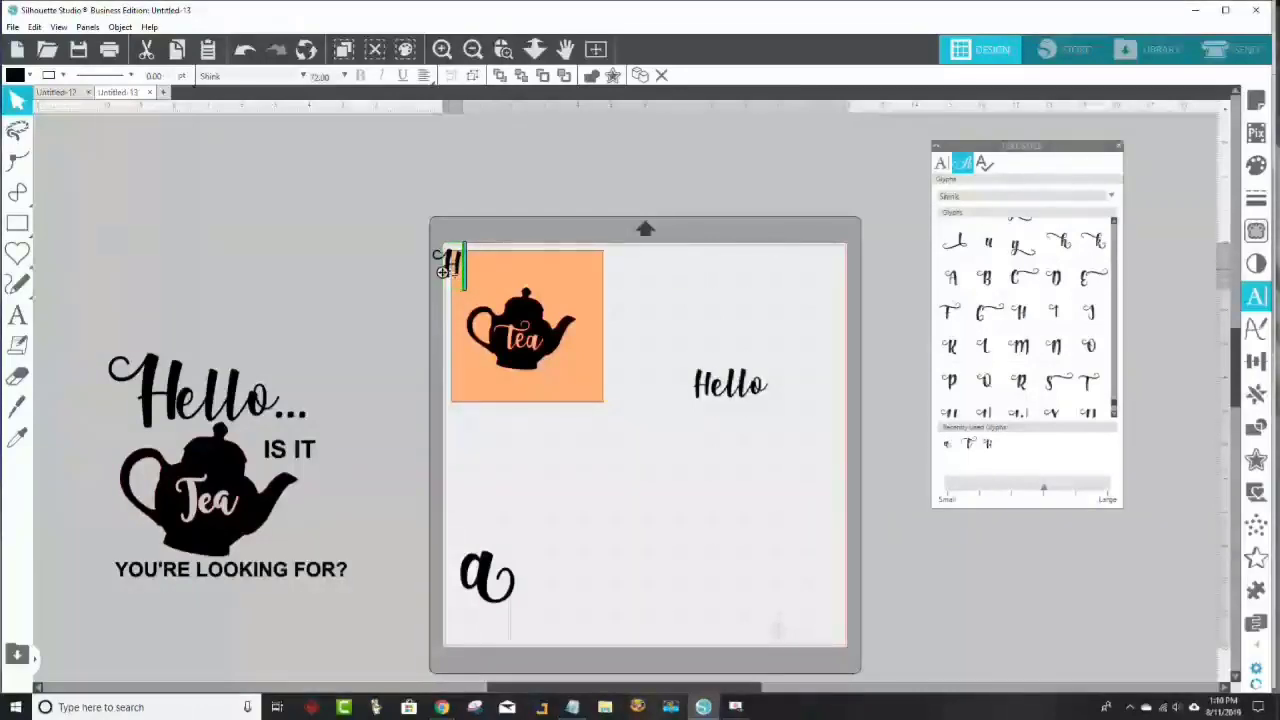
pyautogui.moveTo(443, 272); pyautogui.dragTo(676, 341)
# Step: Ungroup the letters of "Hello" and move its plain H away, beside the spare "a" on the mat
pyautogui.click(700, 397)
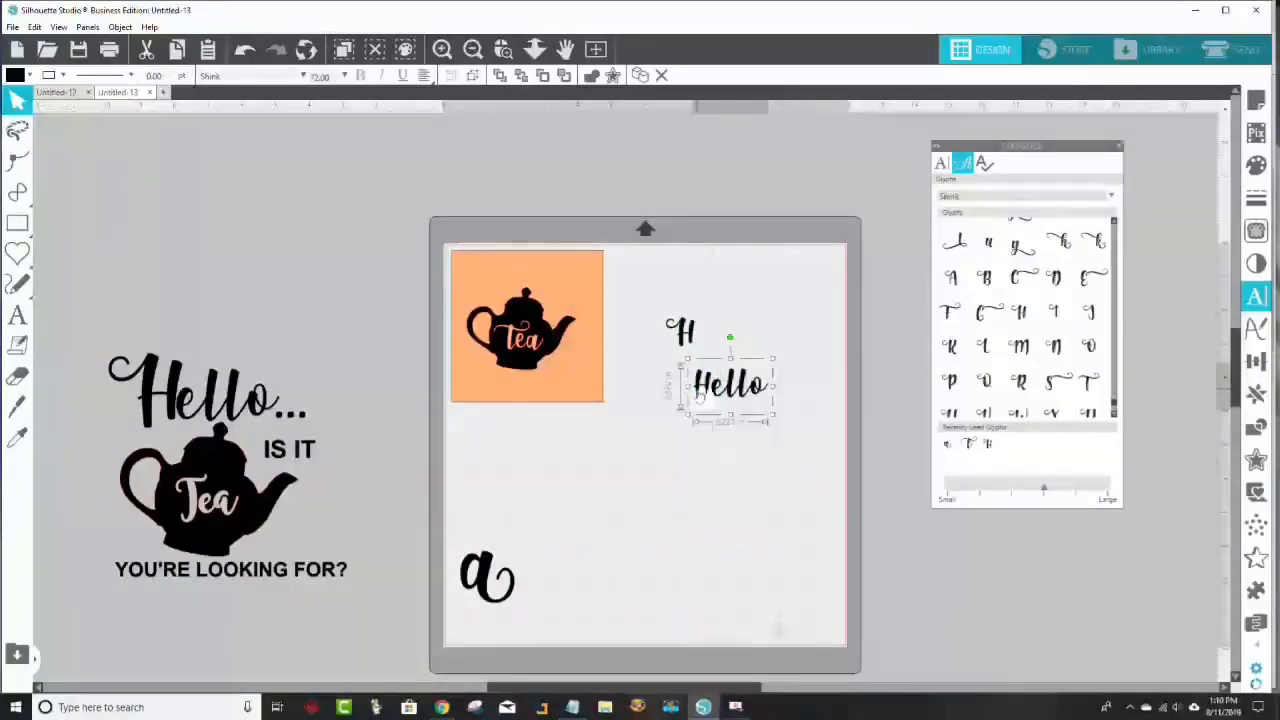
pyautogui.rightClick(700, 397)
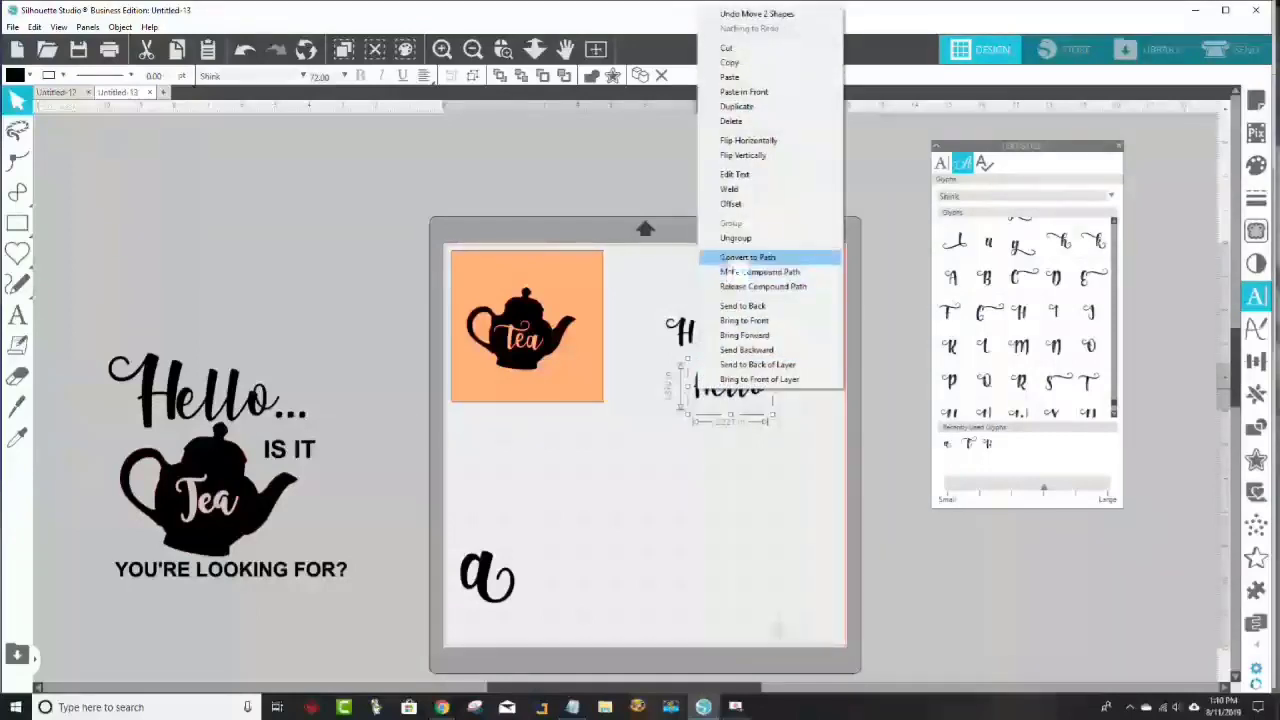
pyautogui.click(733, 239)
pyautogui.click(710, 421)
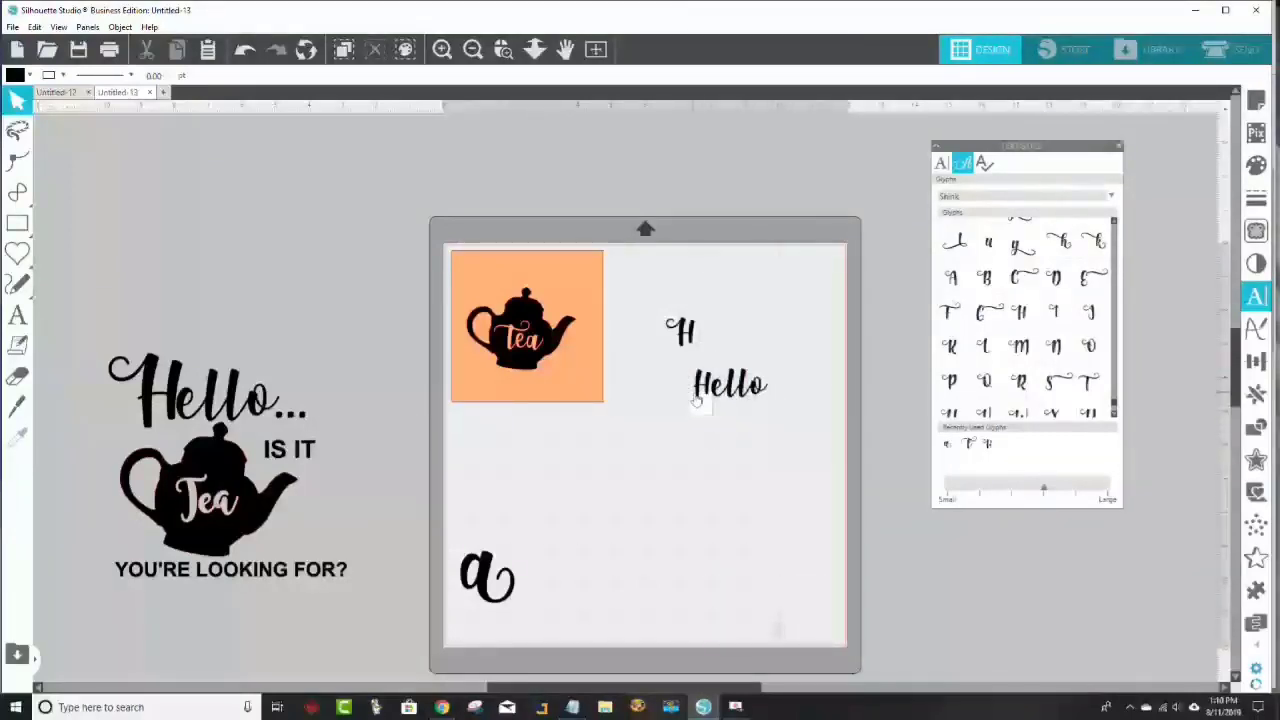
pyautogui.moveTo(700, 397); pyautogui.dragTo(510, 555)
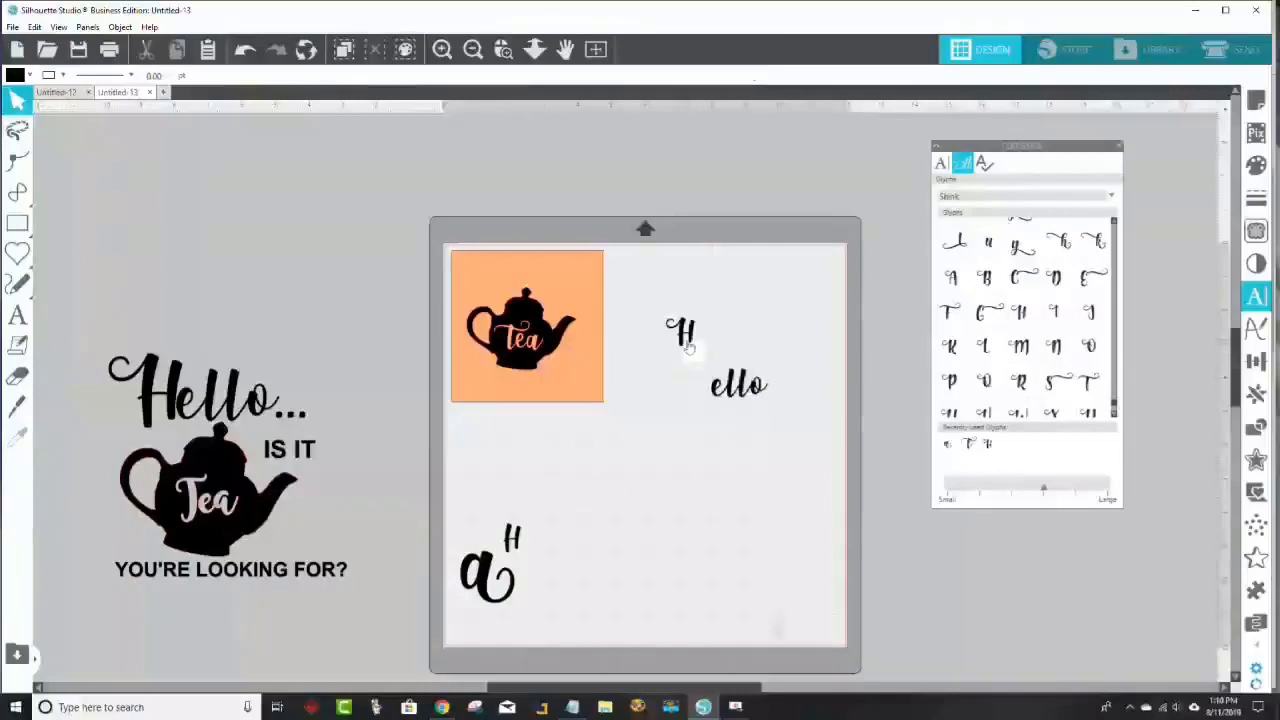
# Step: Fit the swash H in front of "ello" at about 98 pt and group the letters into one word
pyautogui.moveTo(688, 347); pyautogui.dragTo(711, 402)
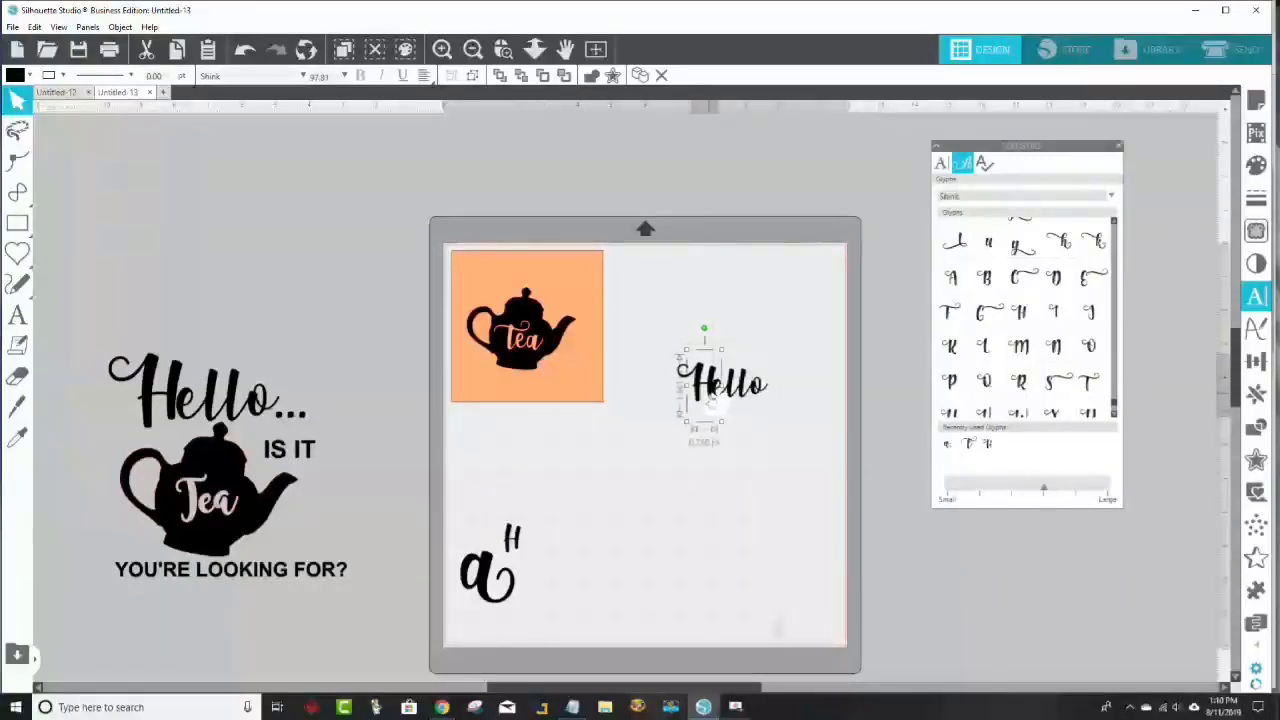
pyautogui.click(755, 427)
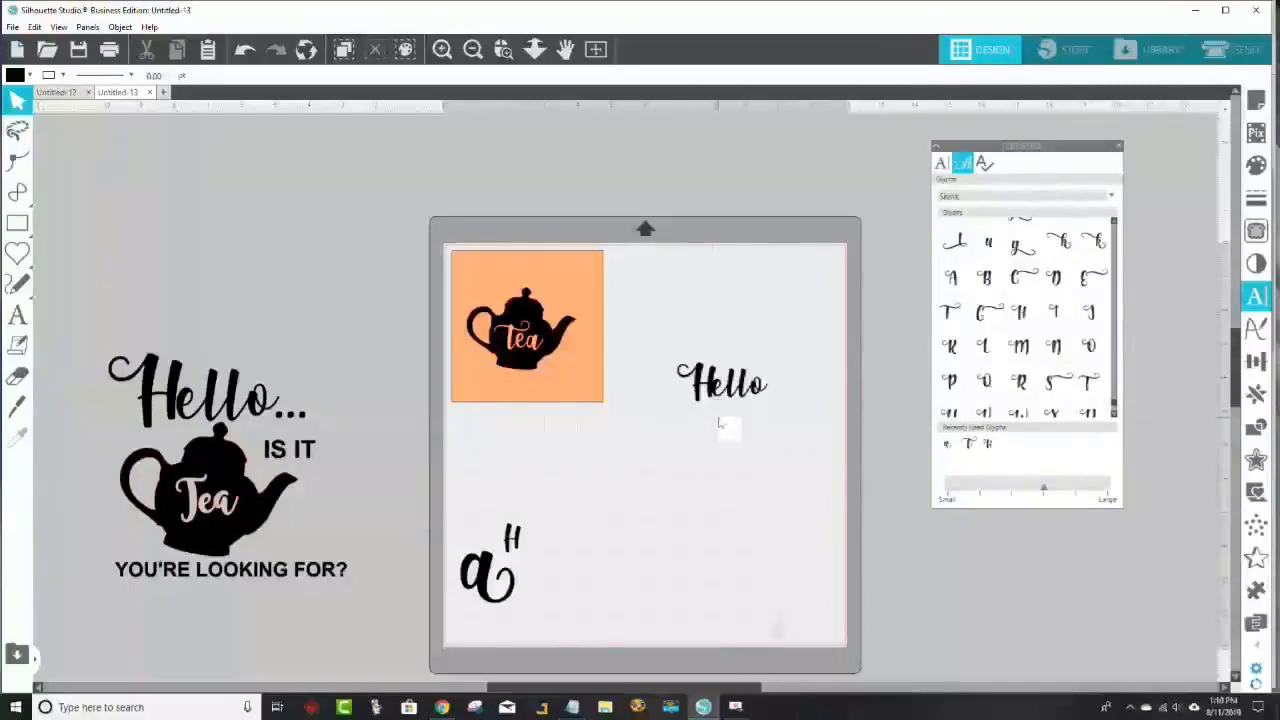
pyautogui.click(718, 382)
pyautogui.rightClick(716, 384)
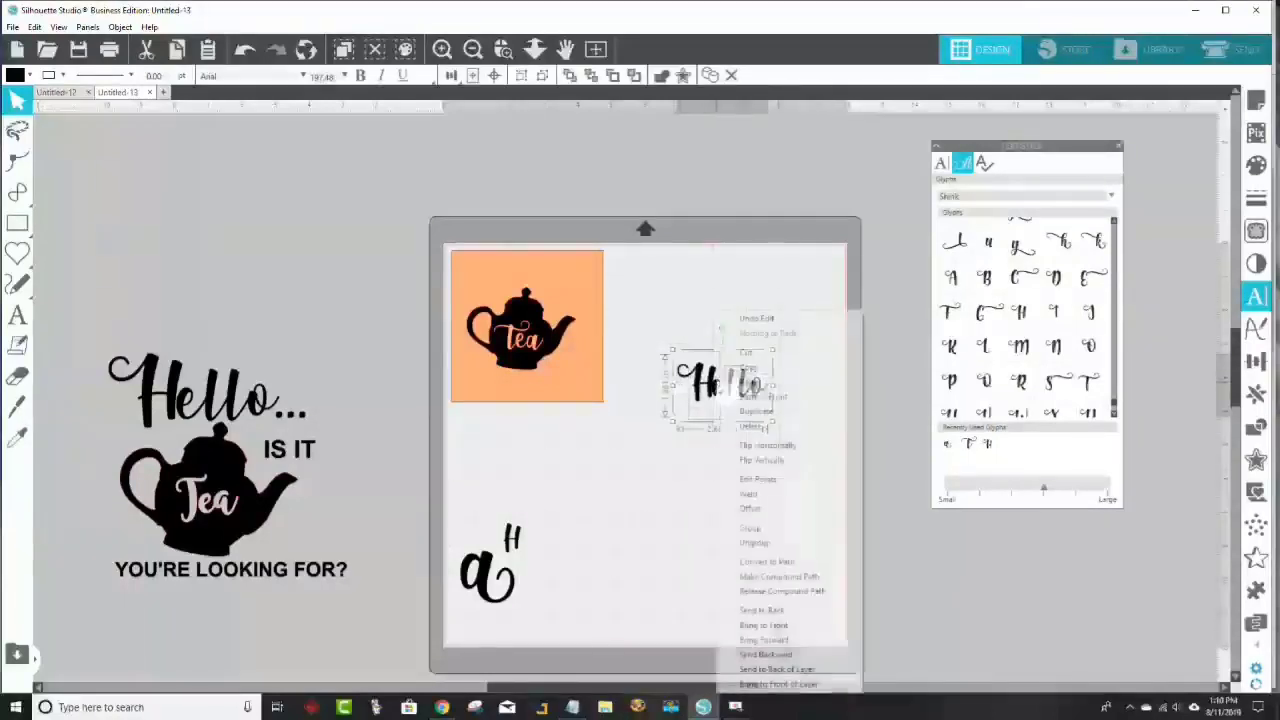
pyautogui.click(757, 528)
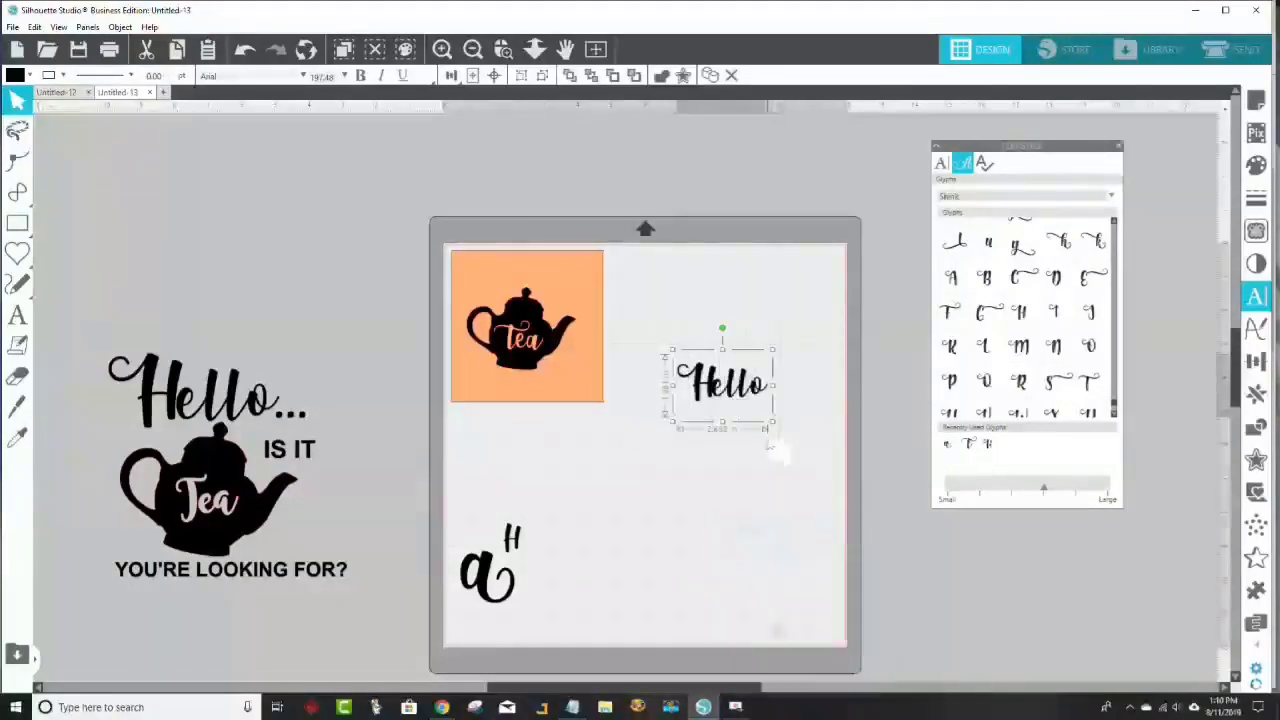
# Step: Scale the grouped "Hello" to about 3.4 in wide and fit it above the teapot on the orange square
pyautogui.moveTo(772, 430); pyautogui.dragTo(825, 467)
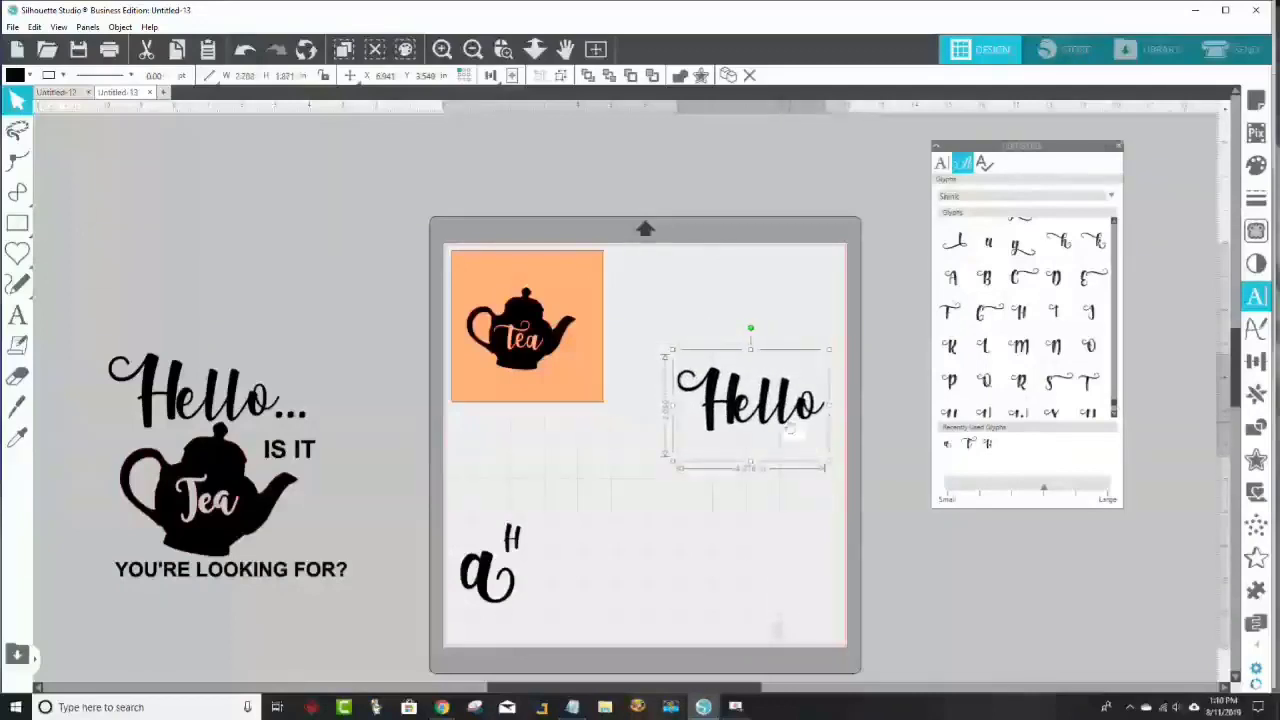
pyautogui.moveTo(765, 416); pyautogui.dragTo(548, 360)
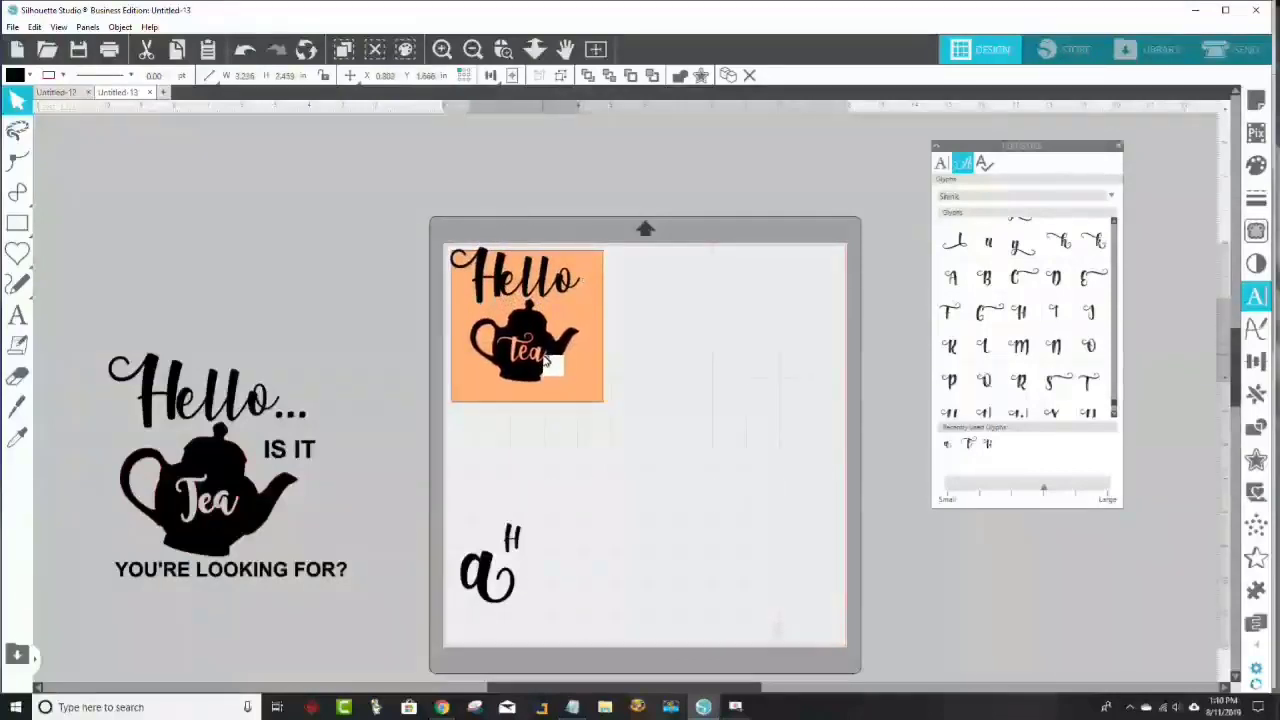
pyautogui.moveTo(532, 282); pyautogui.dragTo(541, 304)
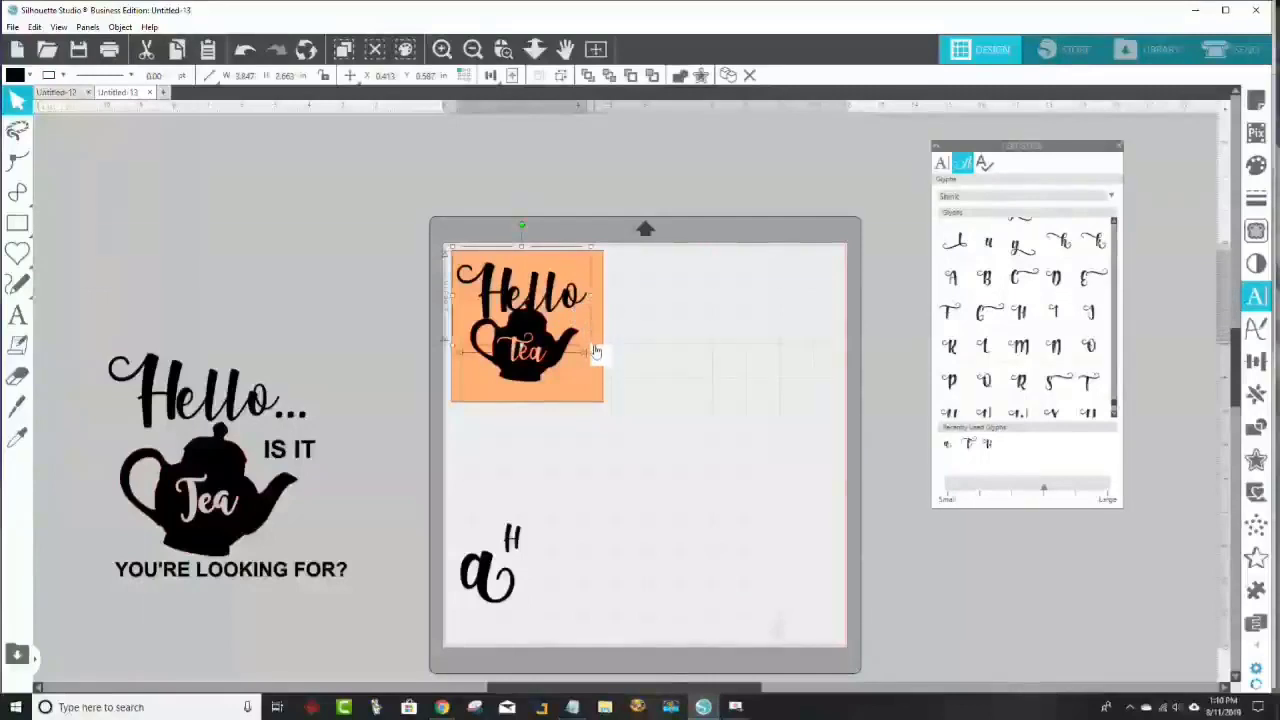
pyautogui.moveTo(592, 350); pyautogui.dragTo(536, 338)
pyautogui.moveTo(540, 292)
pyautogui.mouseDown()
pyautogui.moveTo(562, 290)
pyautogui.moveTo(515, 289)
pyautogui.moveTo(541, 291)
pyautogui.mouseUp()
pyautogui.click(566, 307)
pyautogui.click(558, 307)
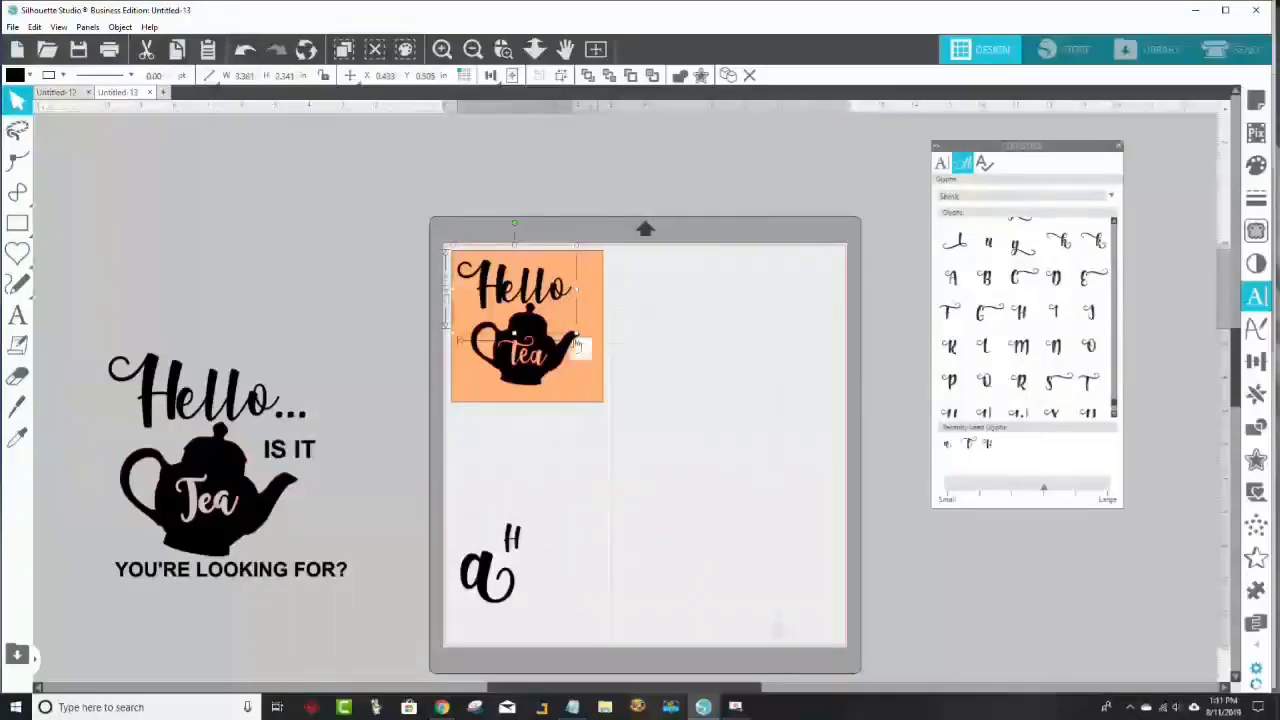
# Step: Add the script text "..." and place it directly after "Hello" on the orange square
pyautogui.click(15, 320)
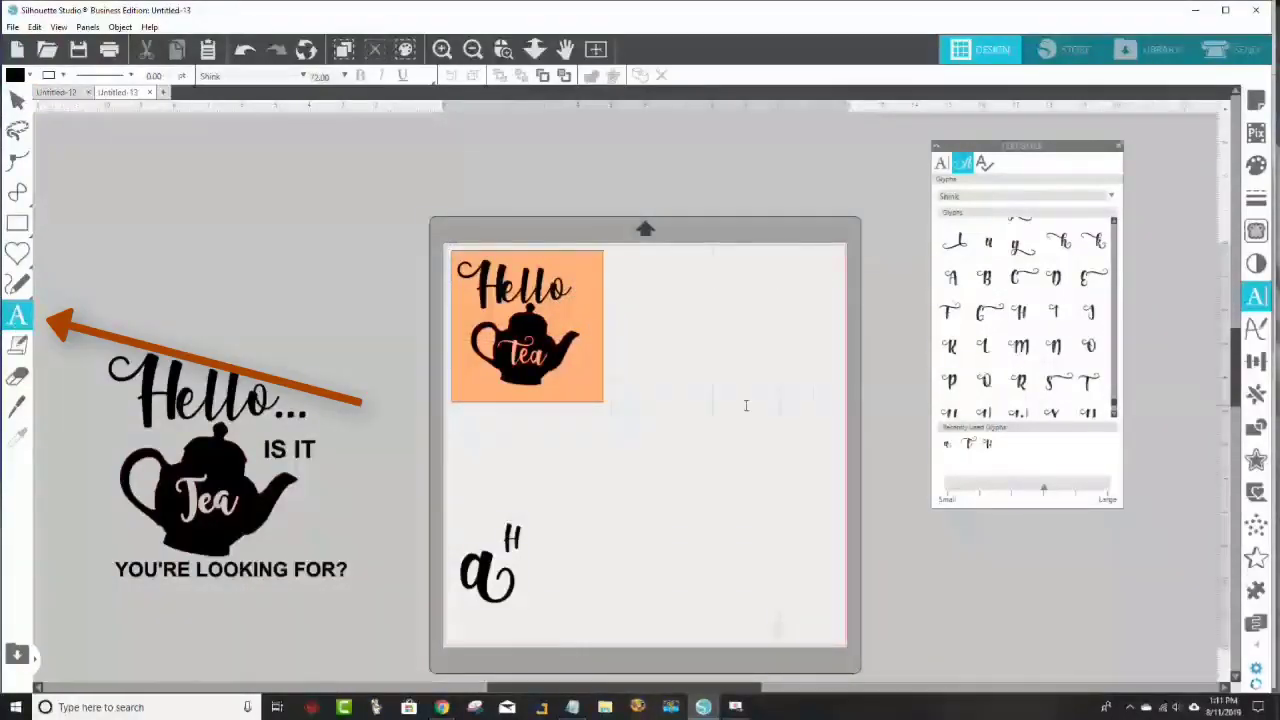
pyautogui.click(738, 388)
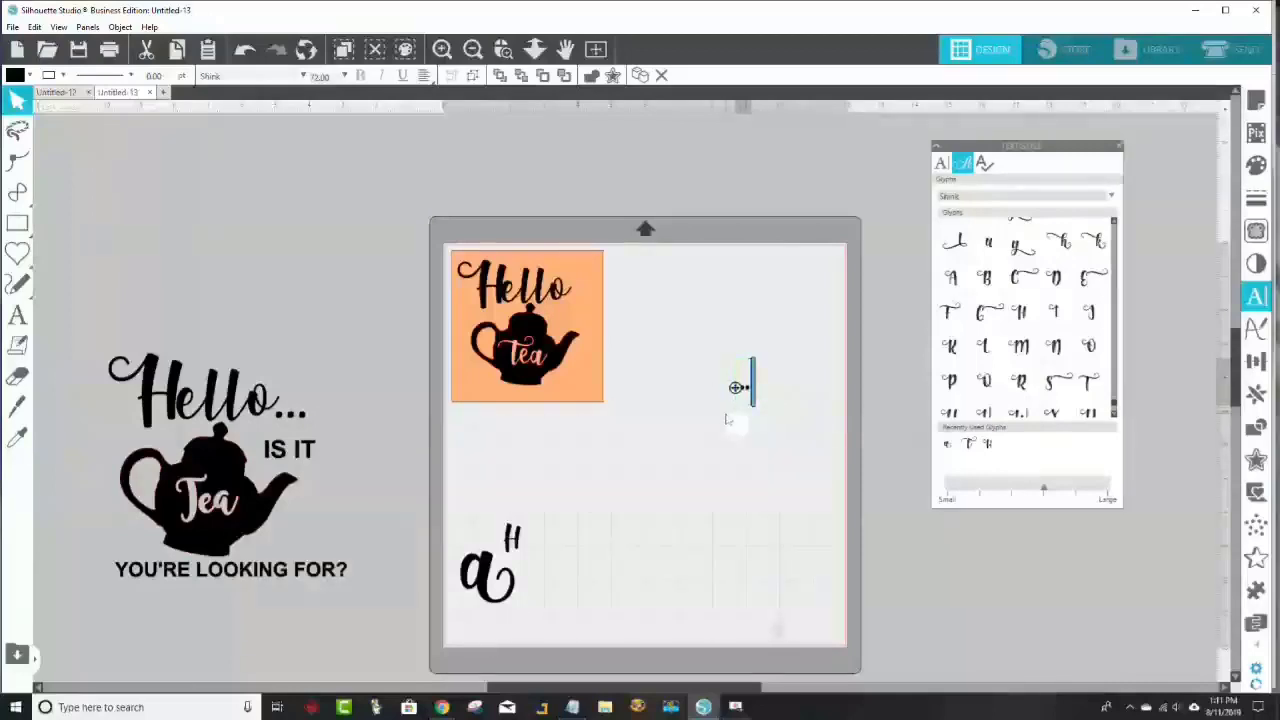
pyautogui.click(740, 388)
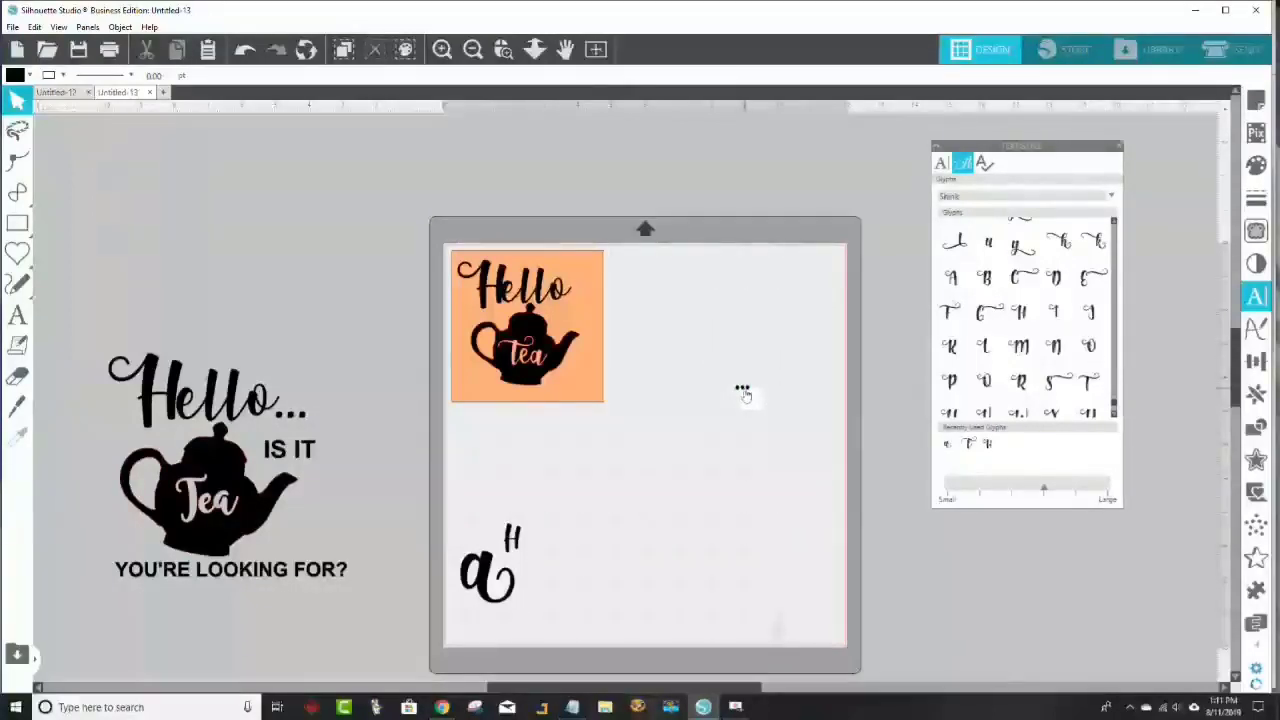
pyautogui.click(580, 307)
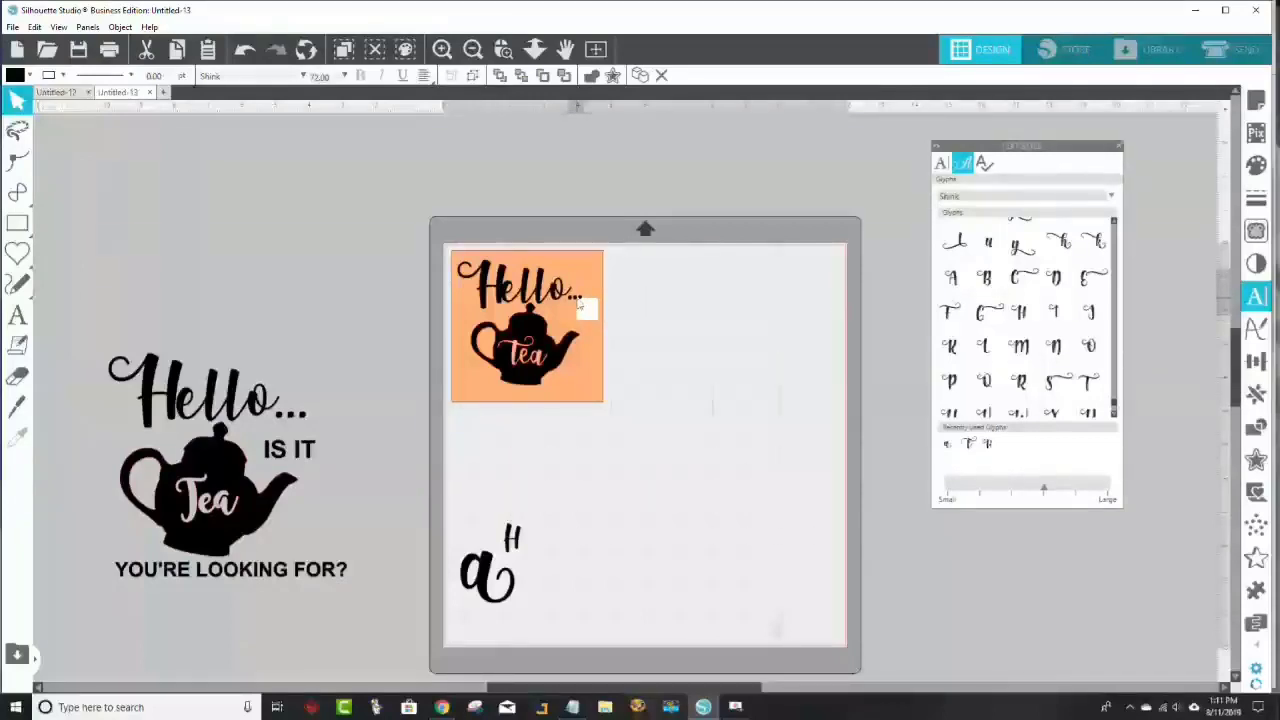
pyautogui.press('Escape')
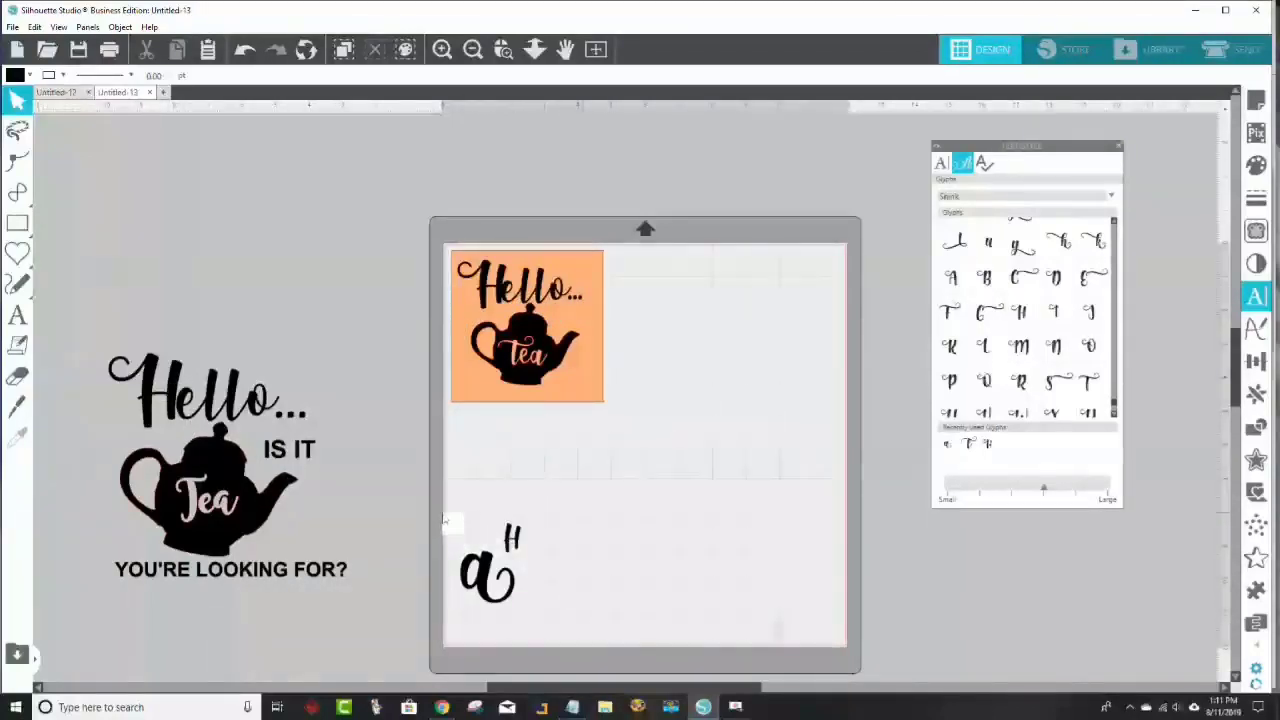
# Step: Delete the spare "a" and the plain H from the lower part of the mat
pyautogui.moveTo(445, 519); pyautogui.dragTo(568, 634)
pyautogui.press('Delete')
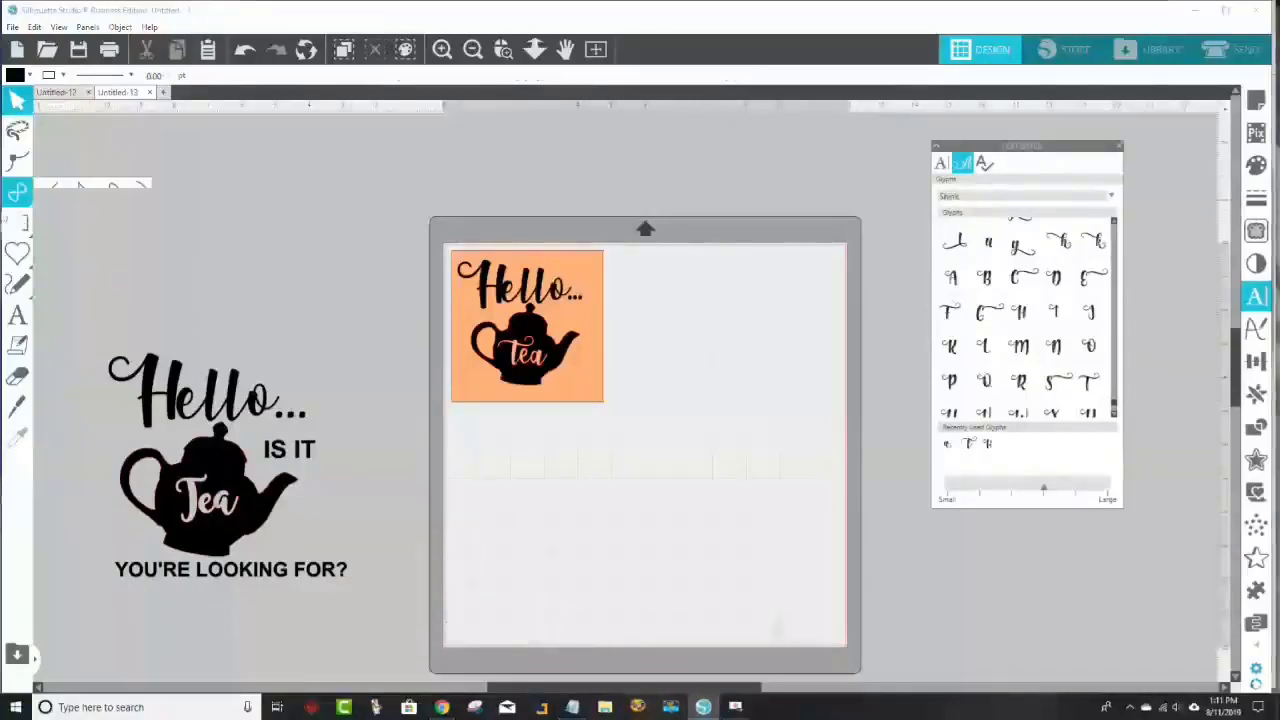
# Step: Add the text "IS IT" on the mat below the orange square
pyautogui.click(20, 318)
pyautogui.click(526, 478)
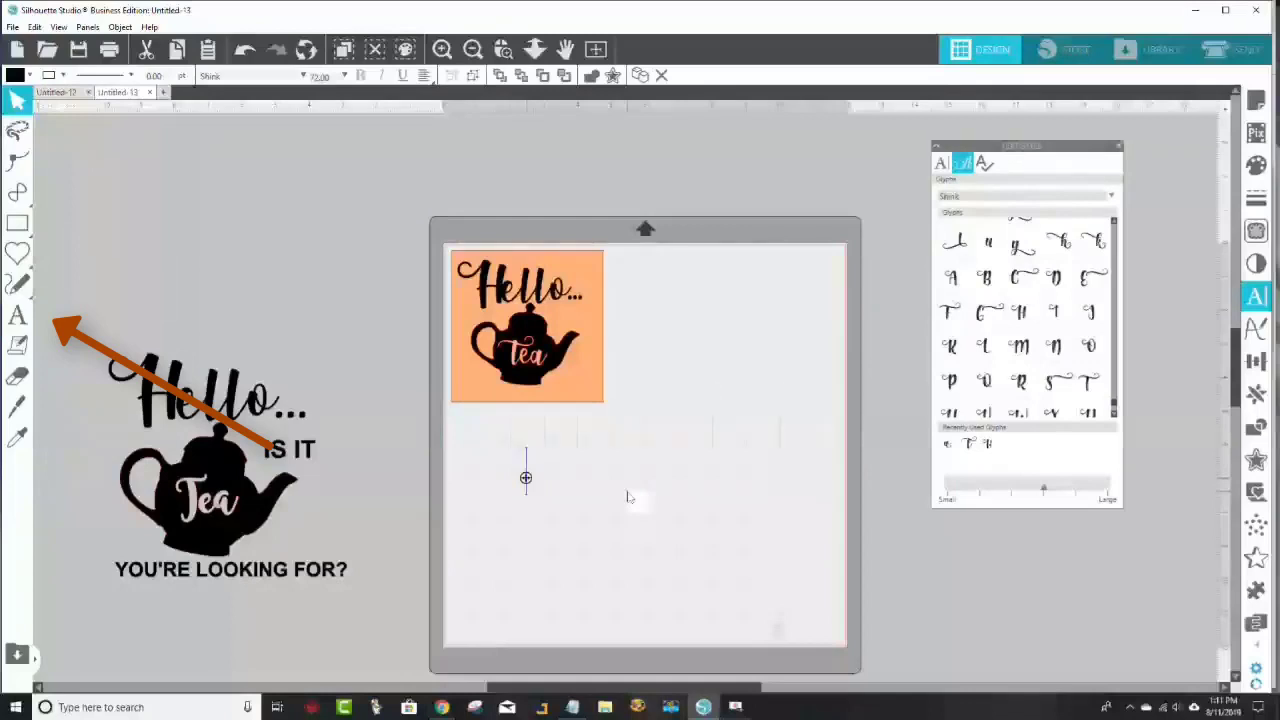
pyautogui.write('IS I')
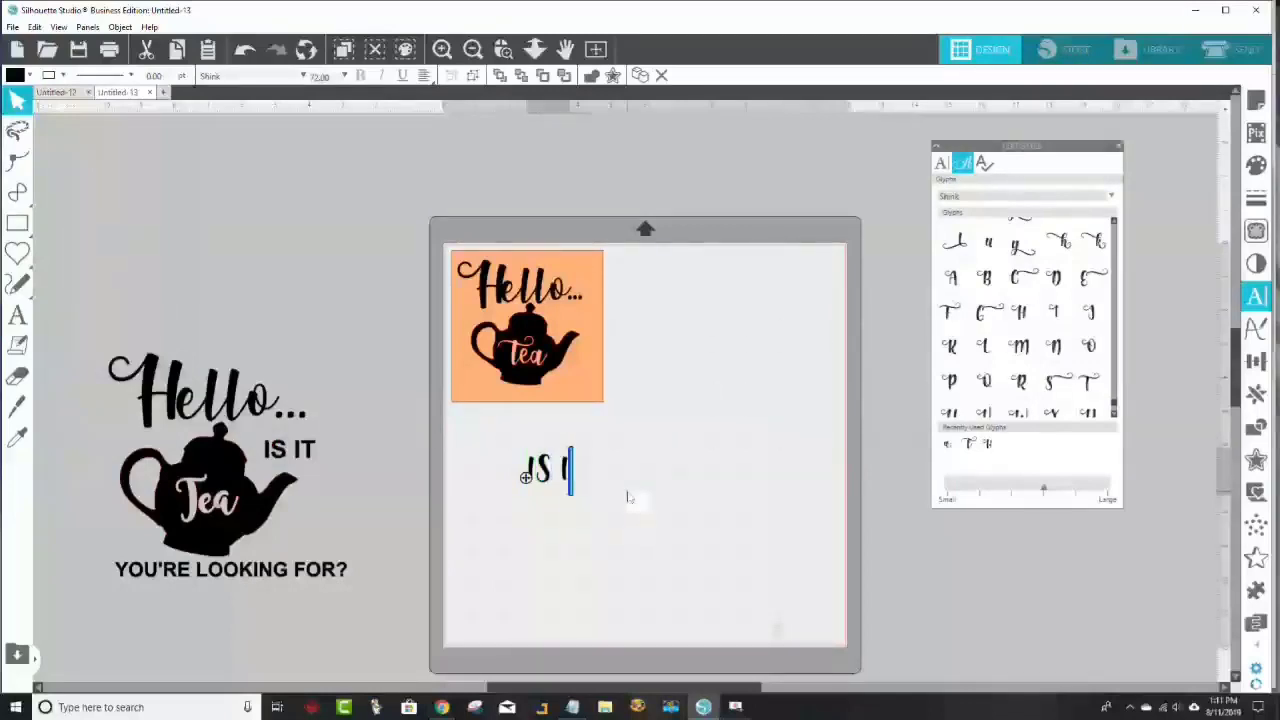
pyautogui.write('T')
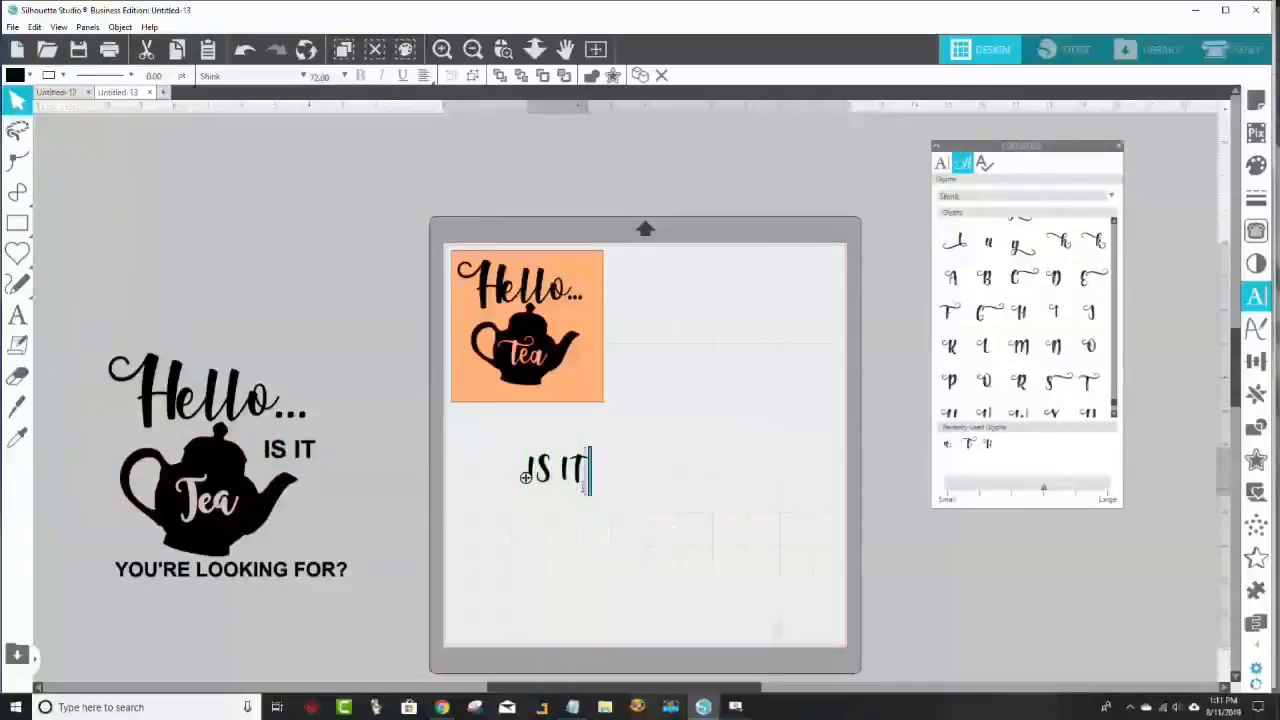
# Step: Change the font of the "IS IT" text to Arial in bold, without italics
pyautogui.hotkey('shift', 'Left')
pyautogui.hotkey('shift', 'Left')
pyautogui.hotkey('shift', 'Left')
pyautogui.hotkey('shift', 'Left')
pyautogui.hotkey('shift', 'Left')
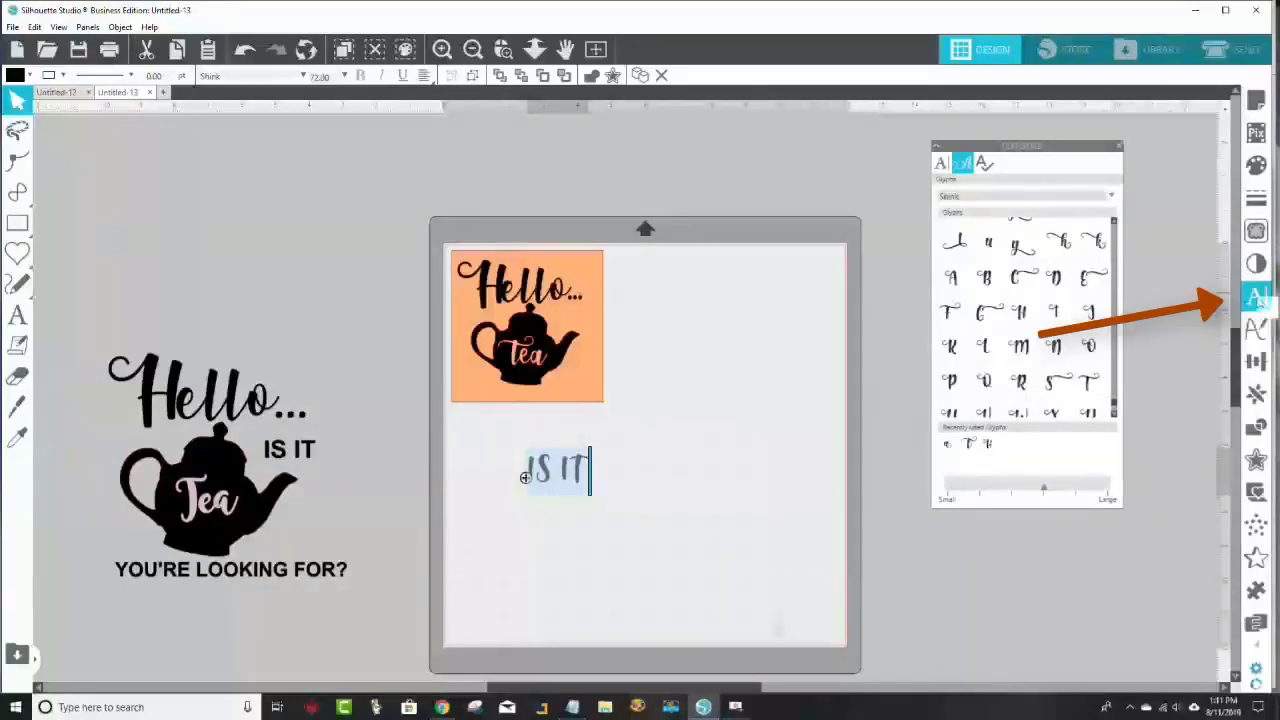
pyautogui.click(1257, 298)
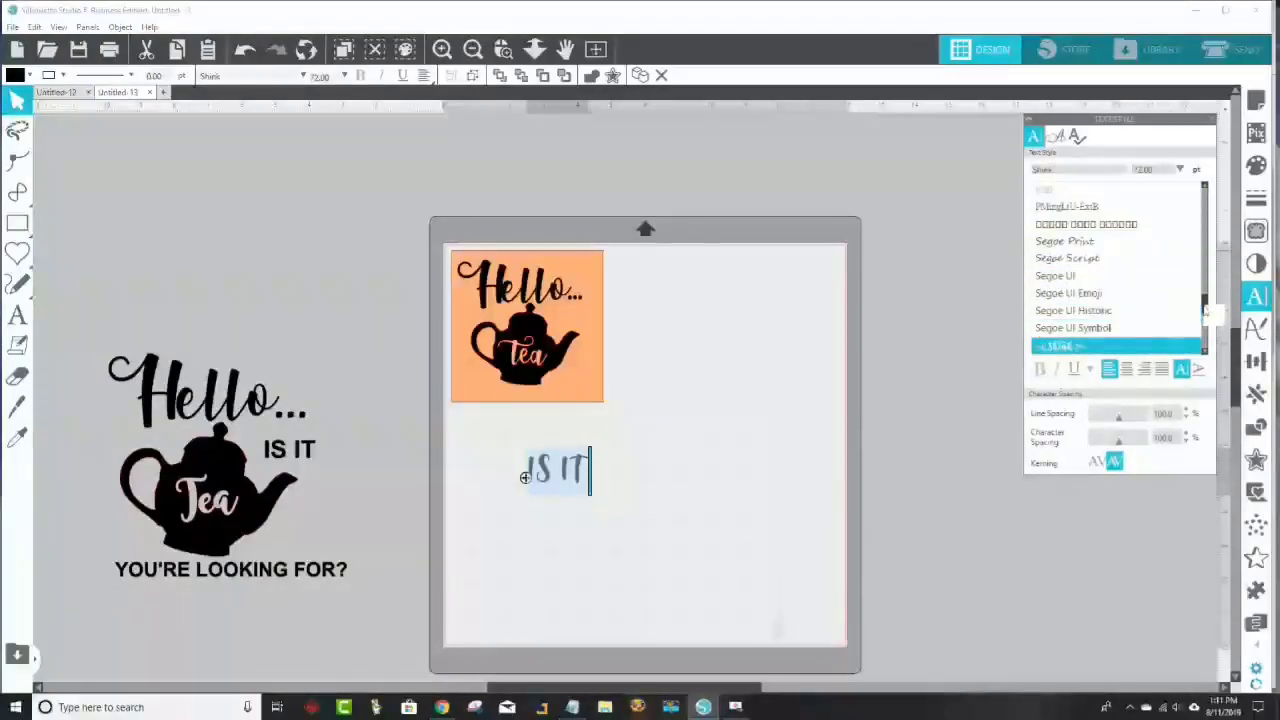
pyautogui.scroll(5, 1200, 228)
pyautogui.scroll(5, 1200, 228)
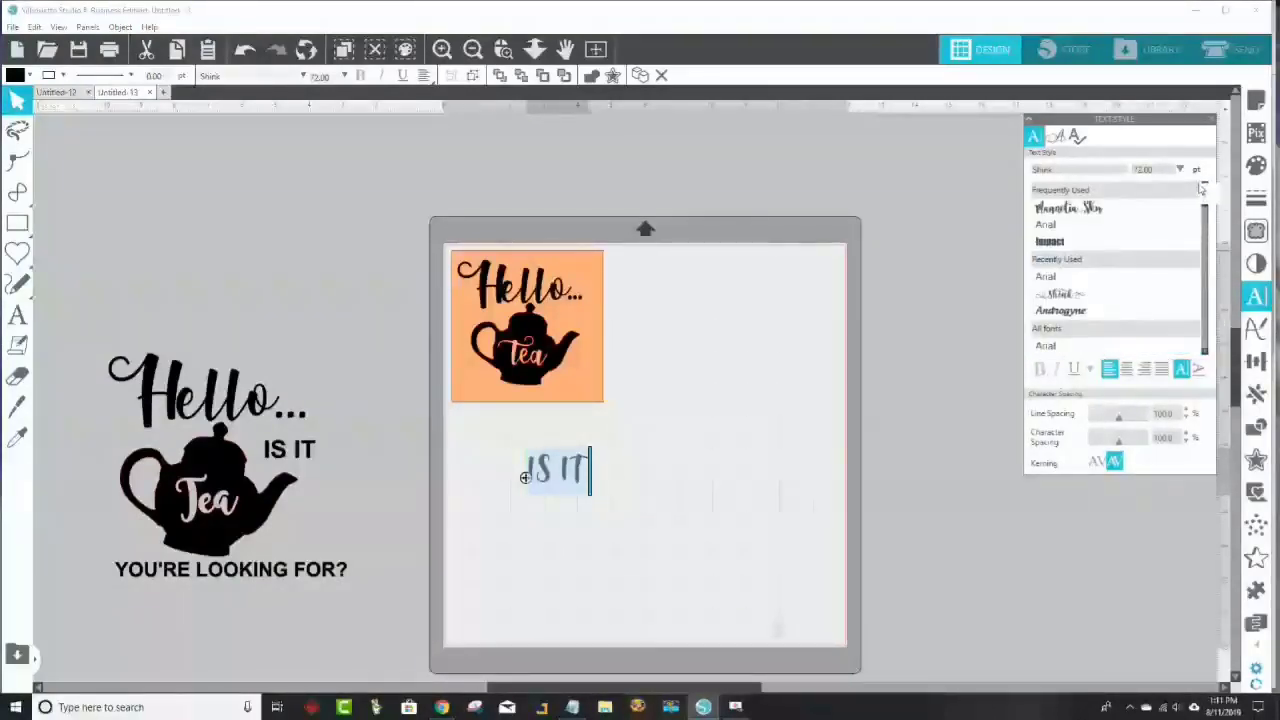
pyautogui.click(1058, 226)
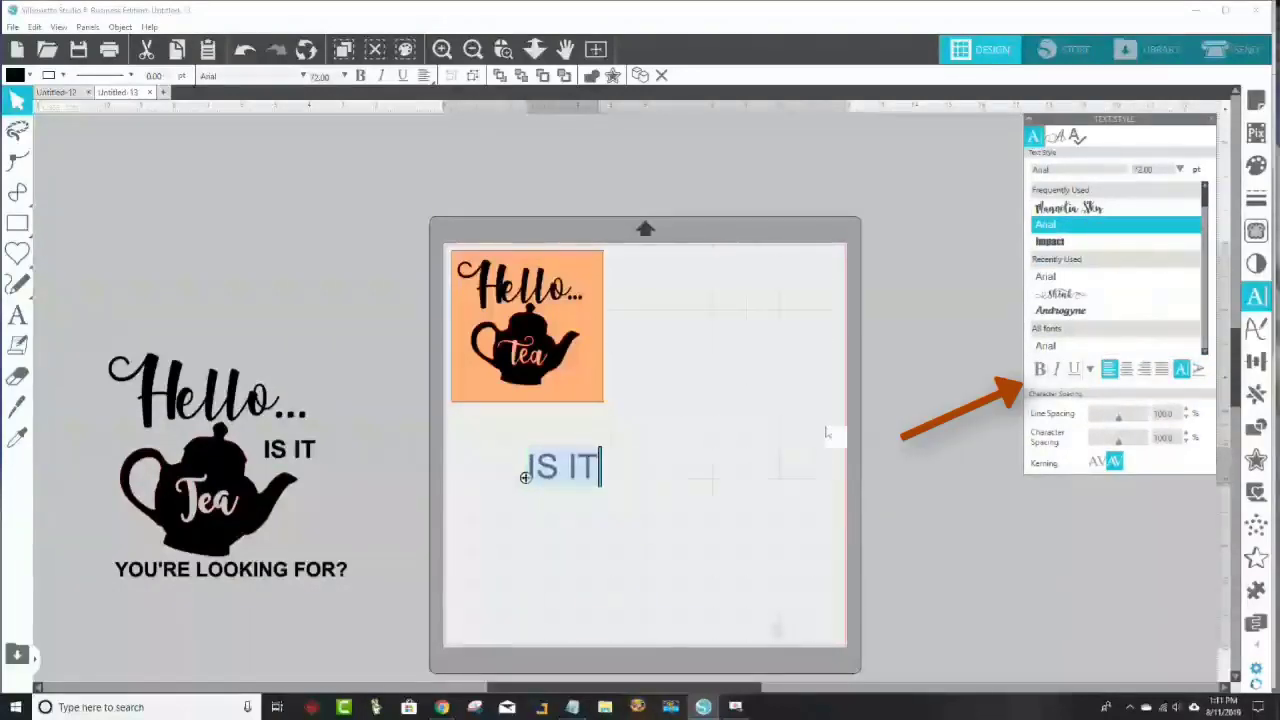
pyautogui.click(1058, 369)
pyautogui.click(1041, 369)
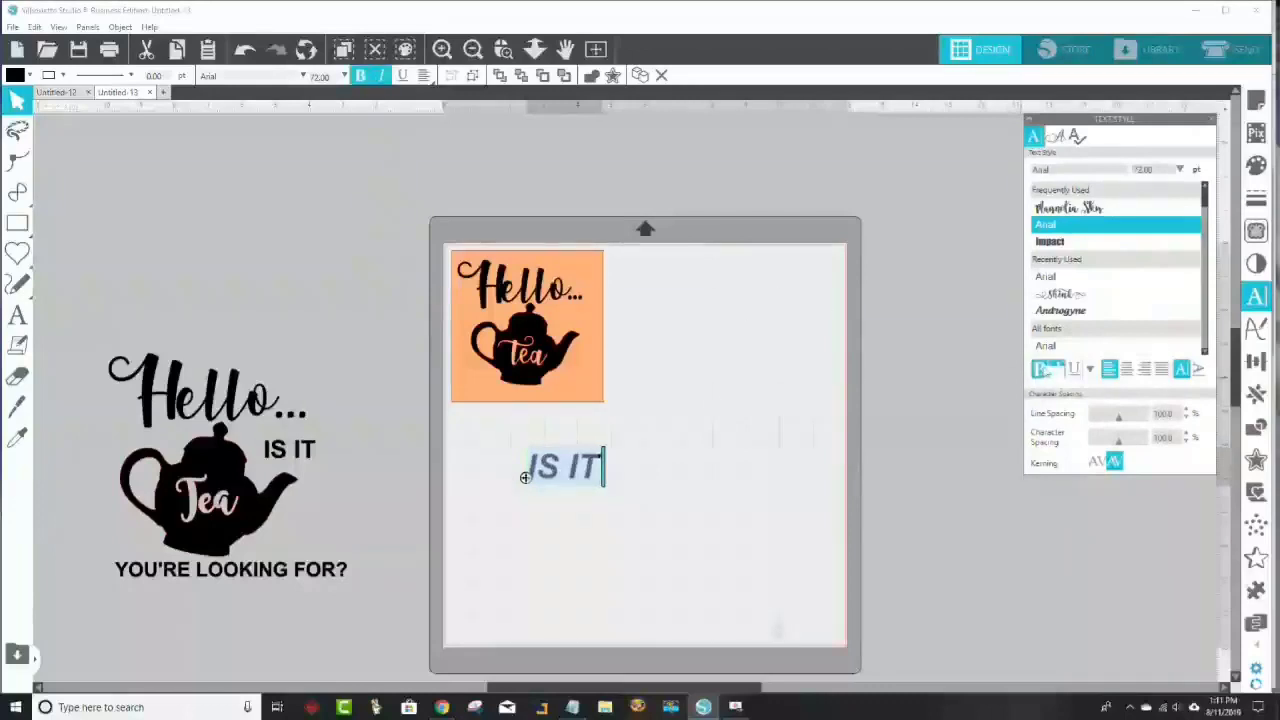
pyautogui.click(1058, 369)
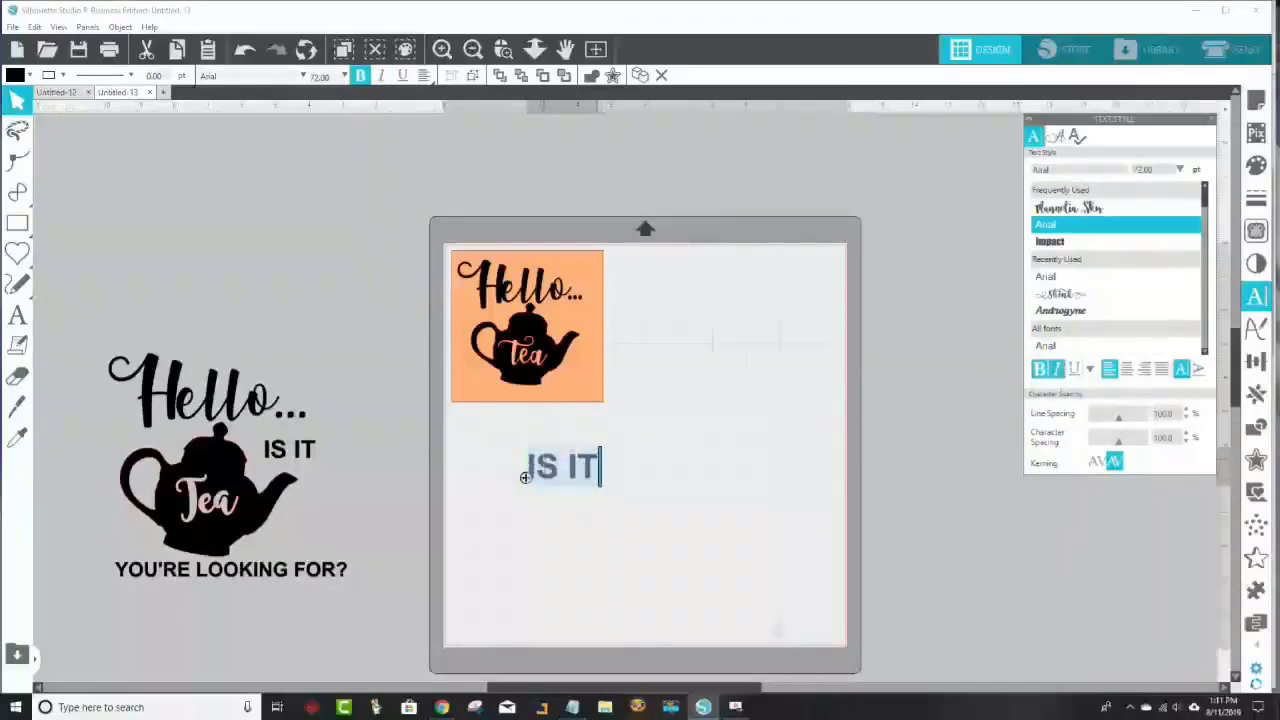
# Step: Shrink "IS IT" and place it on the orange square below the dots, just above the teapot's spout
pyautogui.click(614, 531)
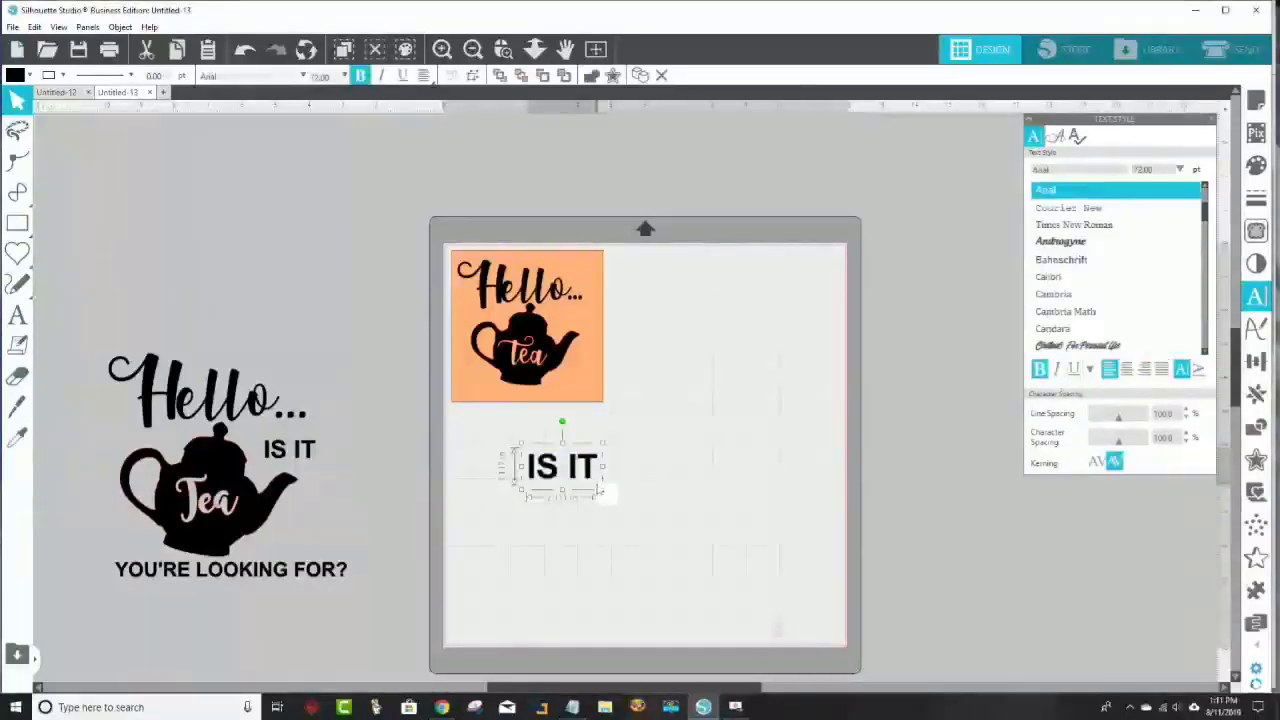
pyautogui.moveTo(601, 492); pyautogui.dragTo(585, 327)
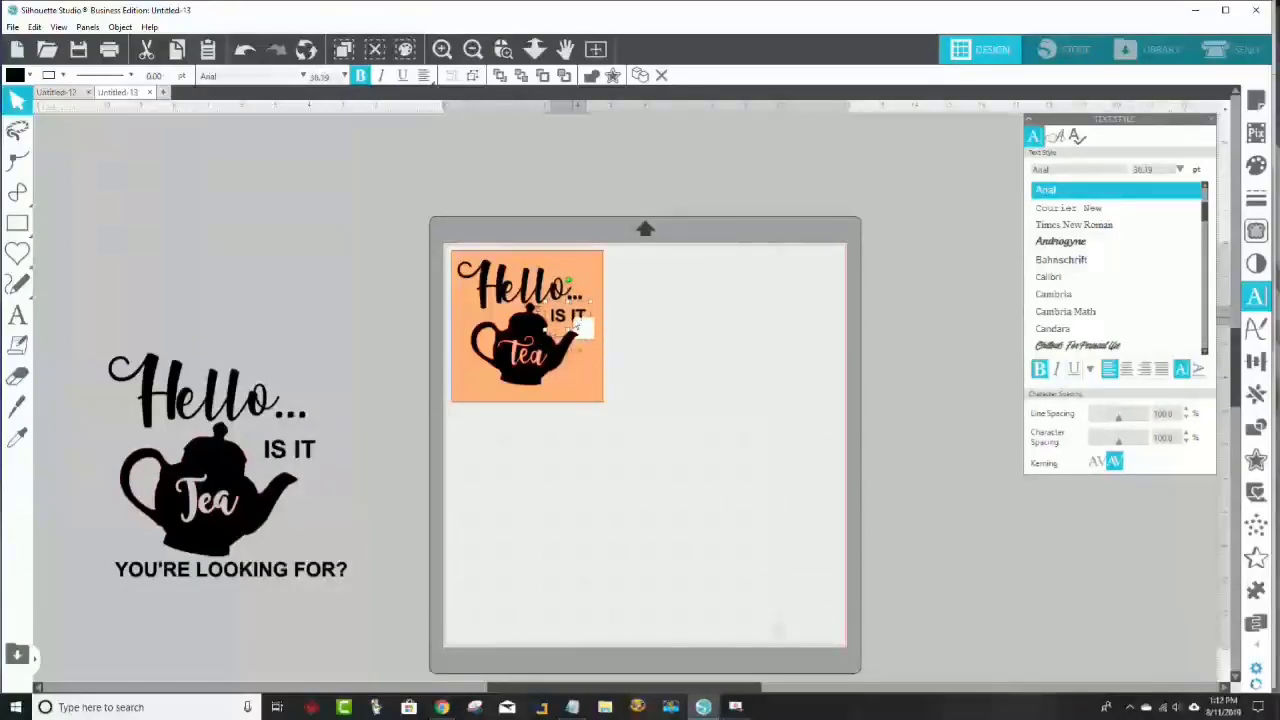
pyautogui.click(658, 362)
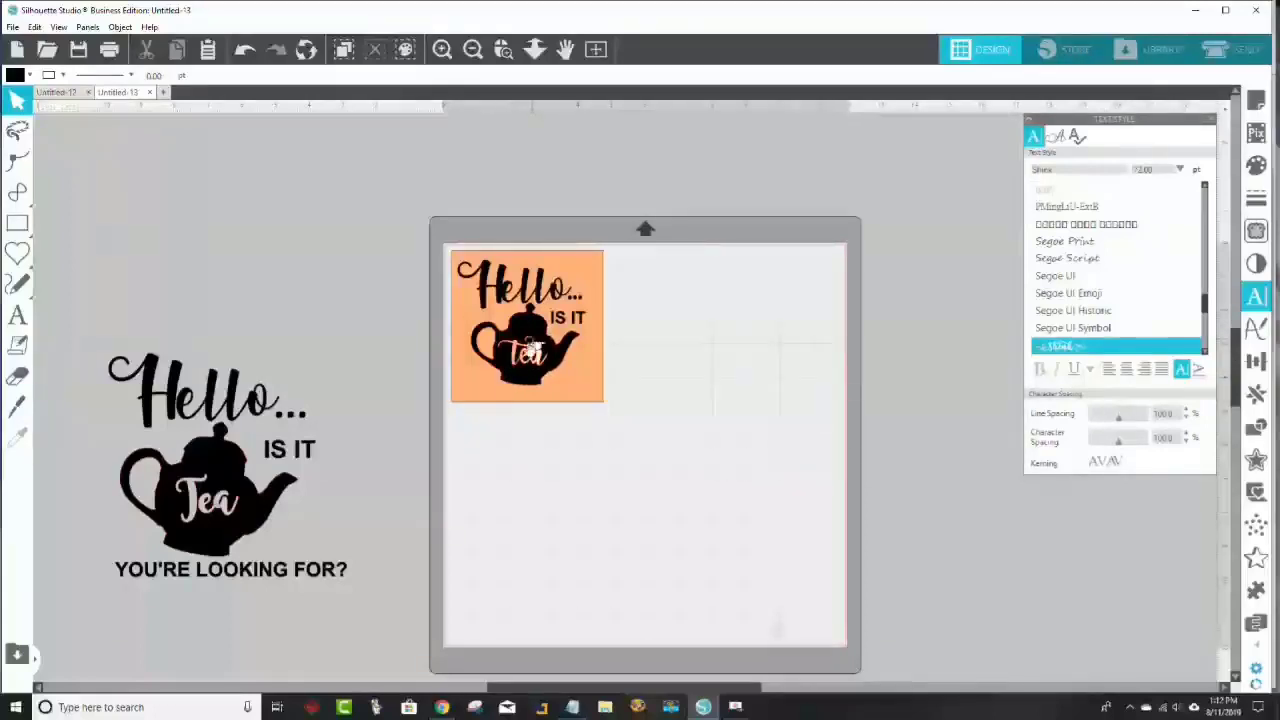
# Step: Move the sample design higher beside the mat and add the text "YOU'RE LOOKING FOR" on the mat below the orange square
pyautogui.moveTo(230, 520); pyautogui.dragTo(305, 381)
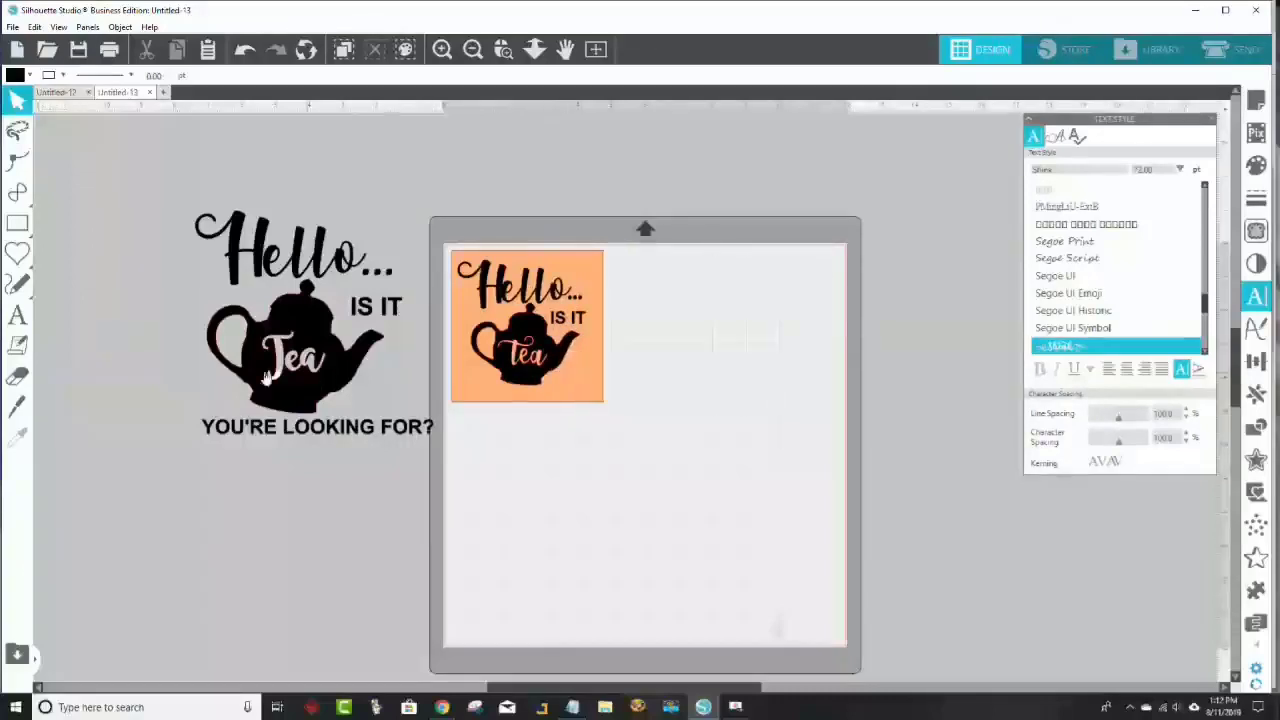
pyautogui.click(17, 315)
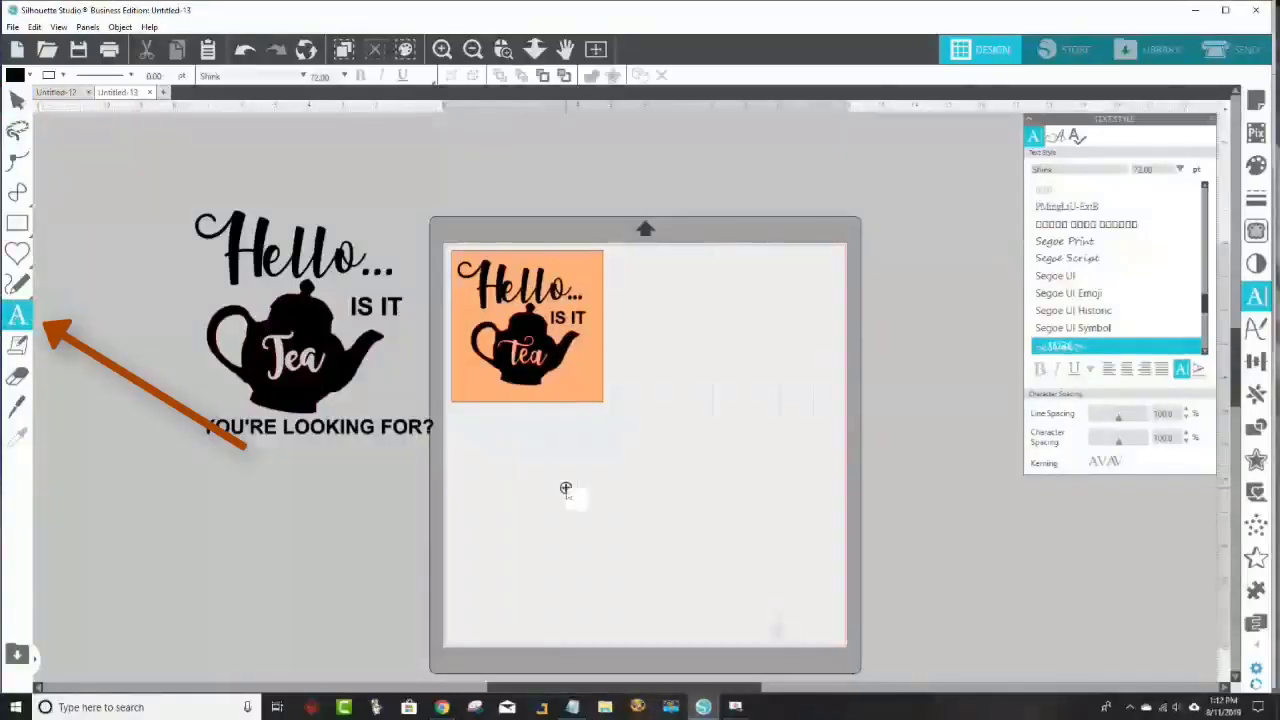
pyautogui.click(565, 489)
pyautogui.write("you'")
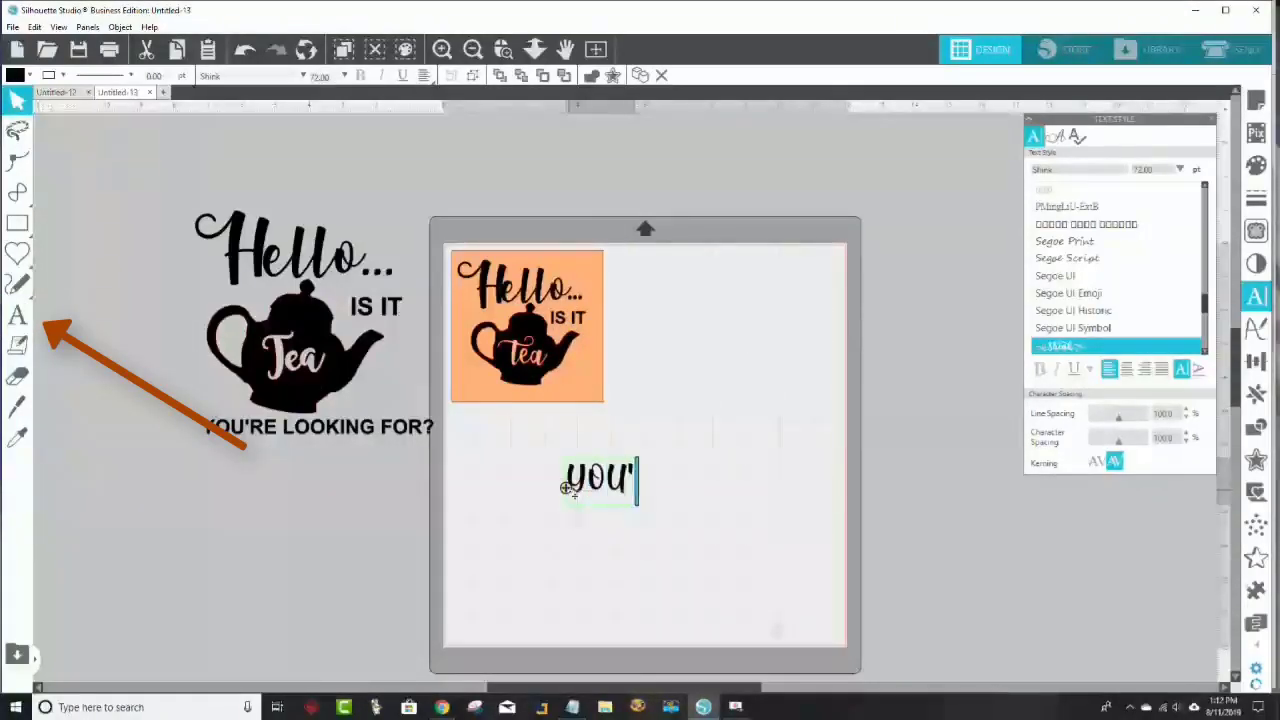
pyautogui.write('re looking')
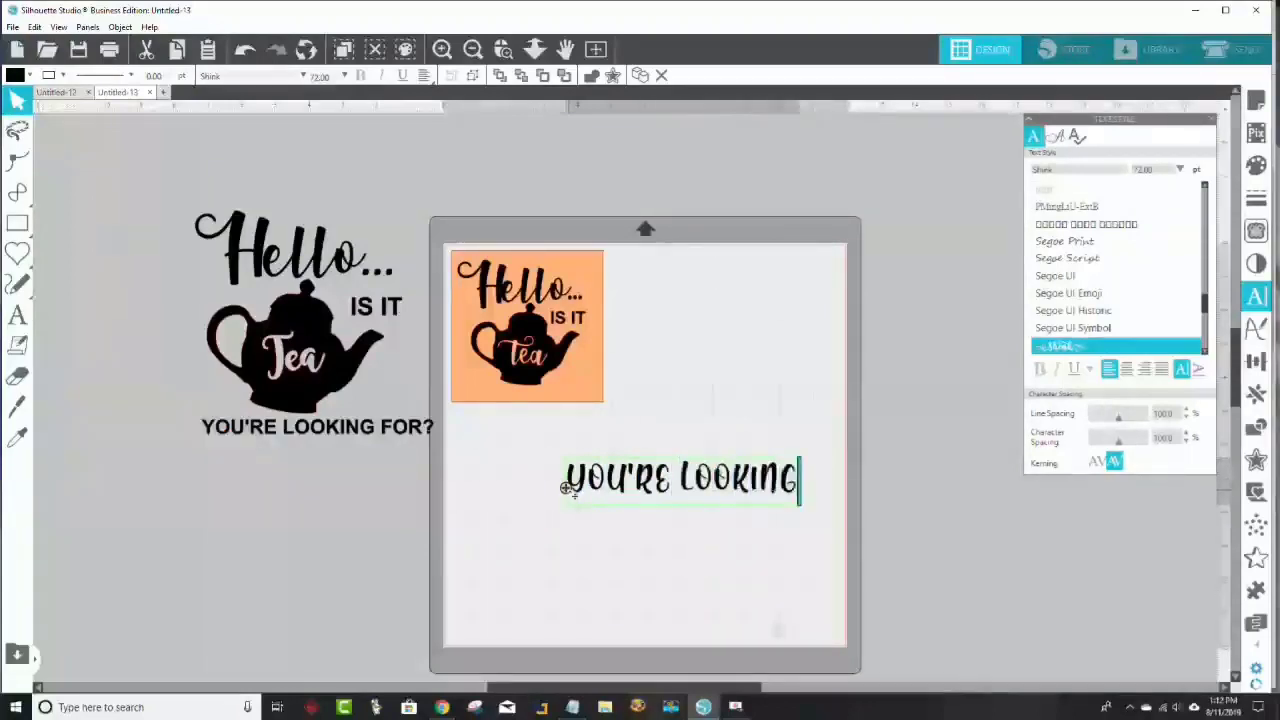
pyautogui.write(' for')
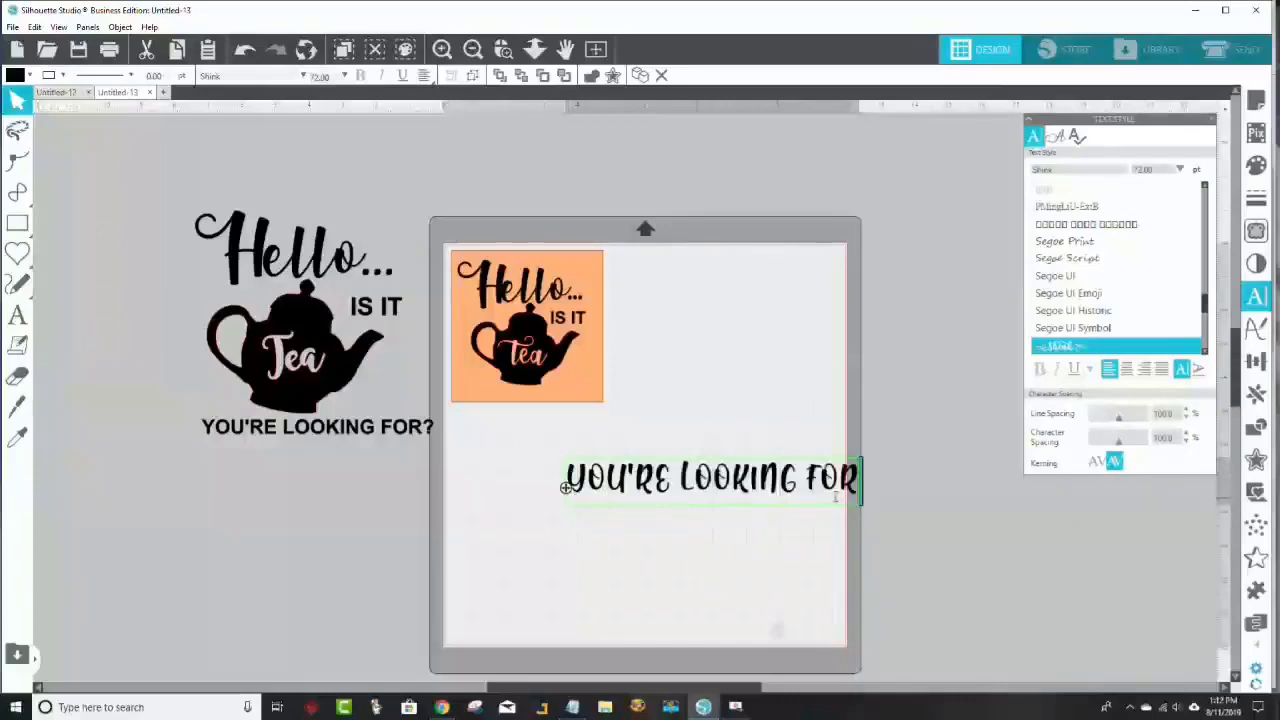
# Step: Change the font of the "YOU'RE LOOKING FOR" text to Arial in bold
pyautogui.moveTo(858, 496); pyautogui.dragTo(572, 515)
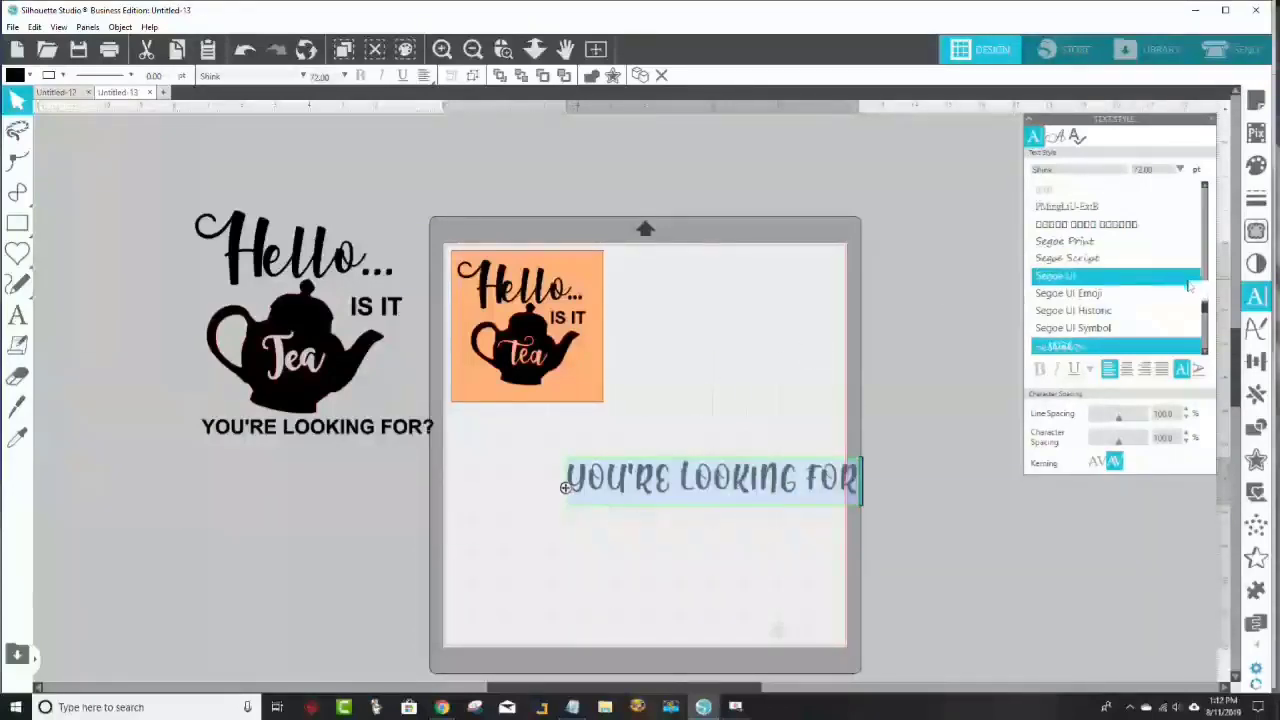
pyautogui.moveTo(1211, 316); pyautogui.dragTo(1213, 205)
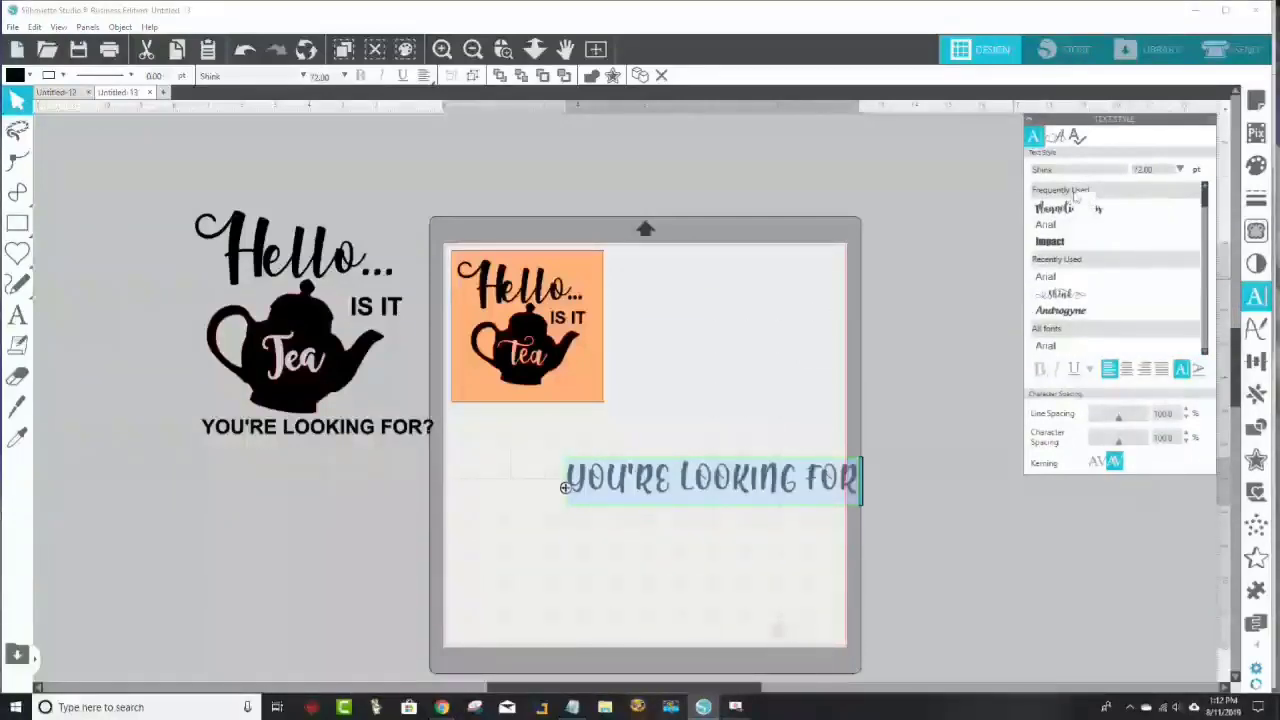
pyautogui.click(1057, 280)
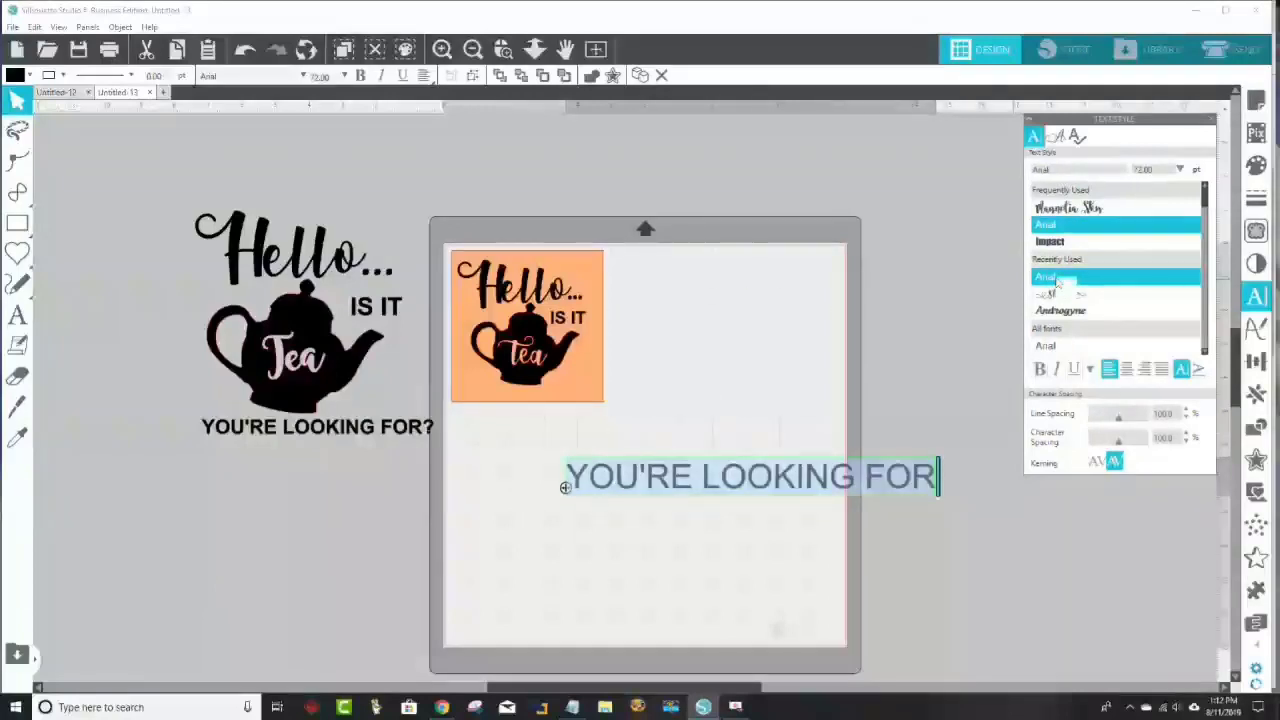
pyautogui.click(1039, 370)
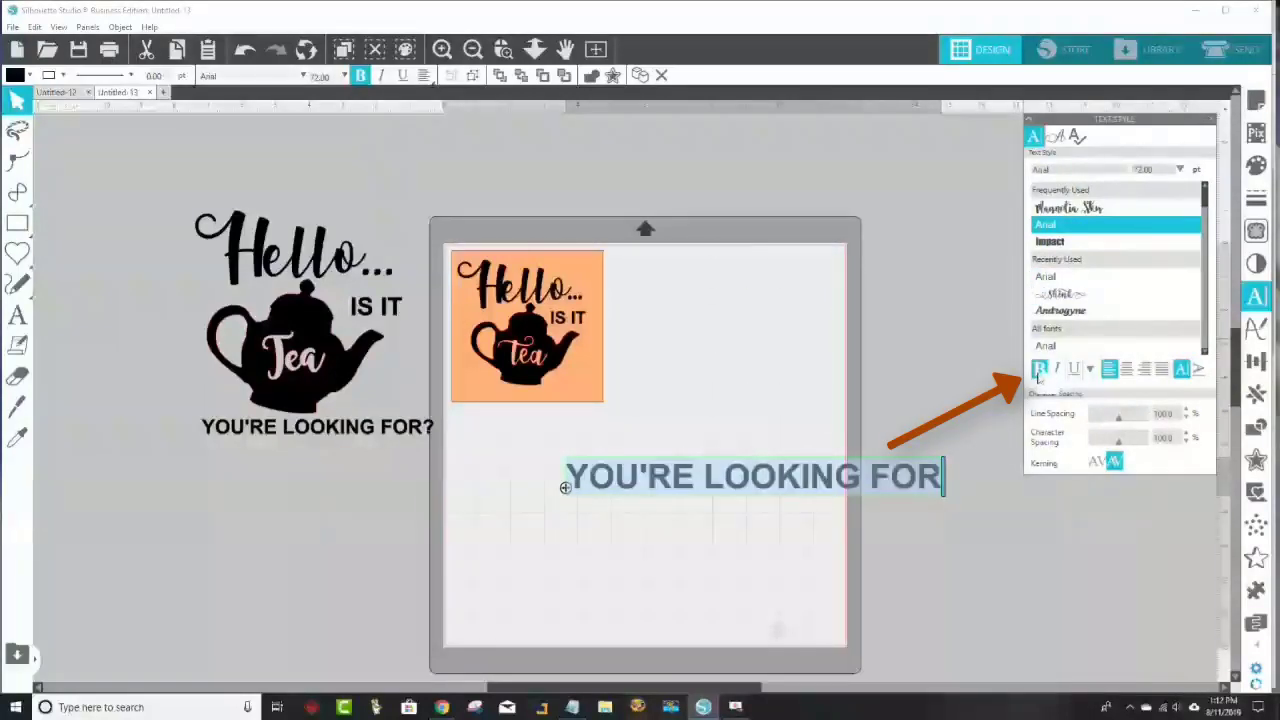
pyautogui.click(950, 530)
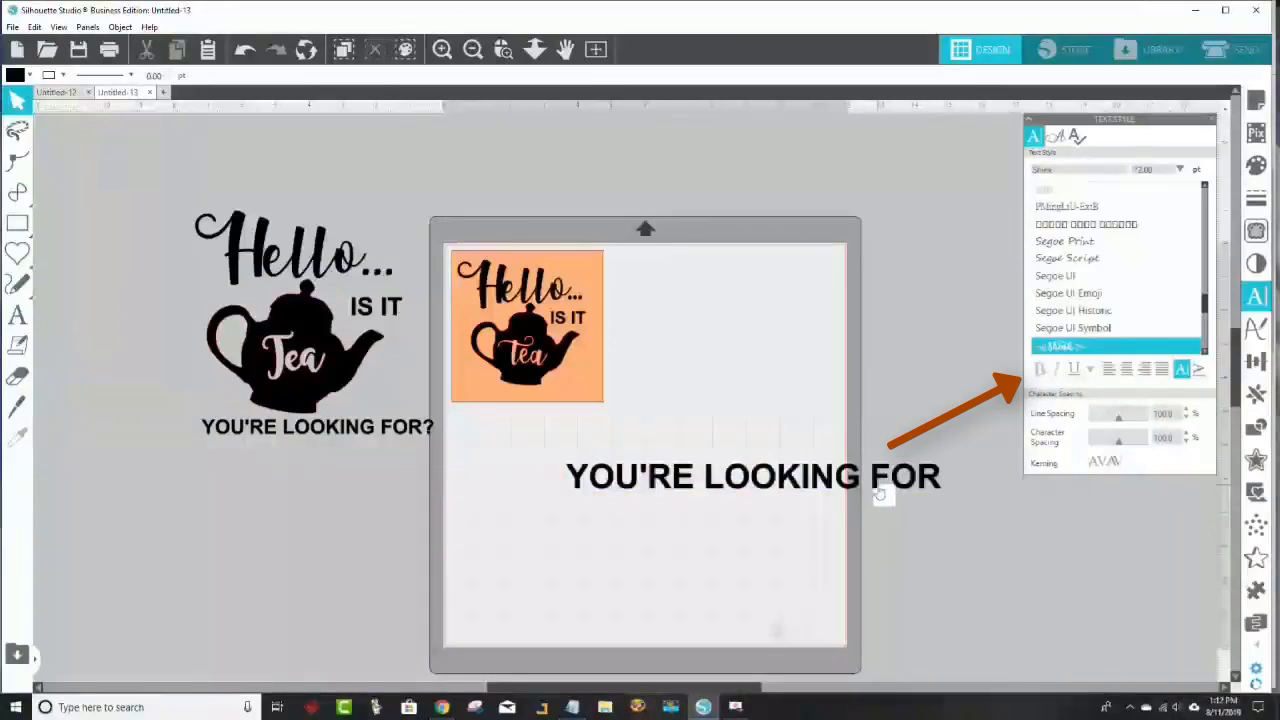
# Step: Add a question mark directly after "FOR" on the same line, without a space before it
pyautogui.doubleClick(935, 480)
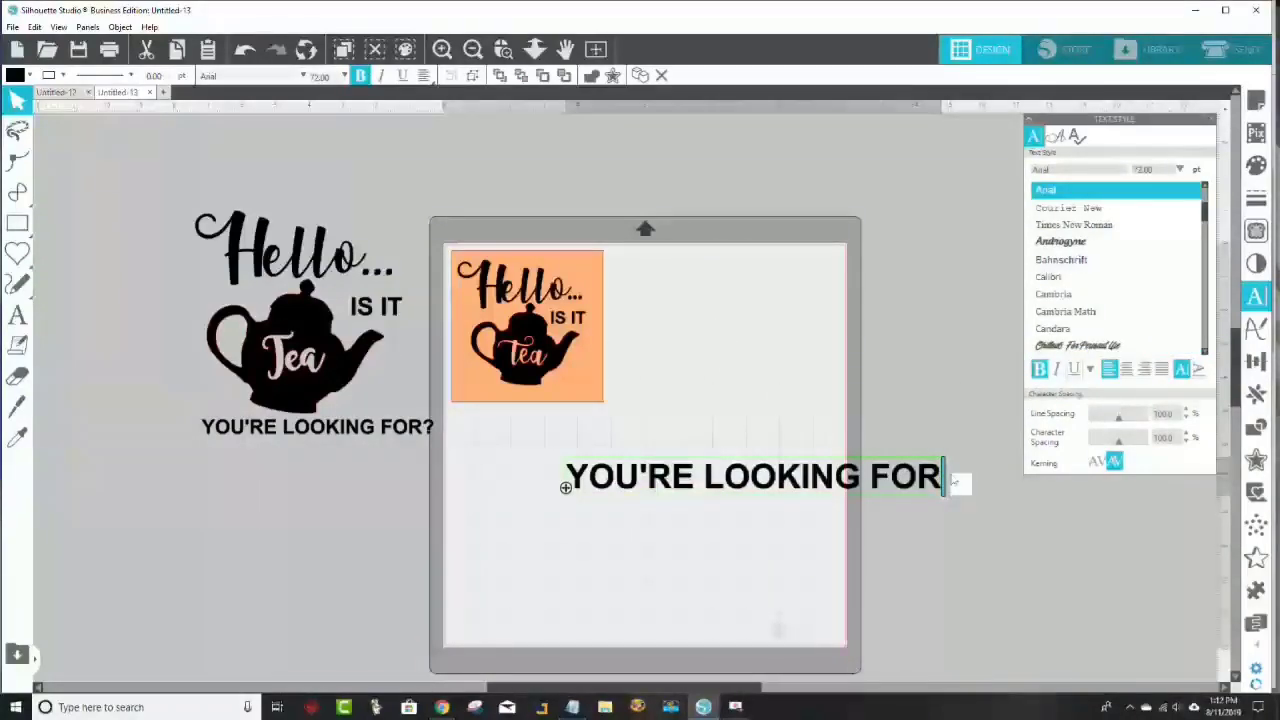
pyautogui.press('Return')
pyautogui.write('?')
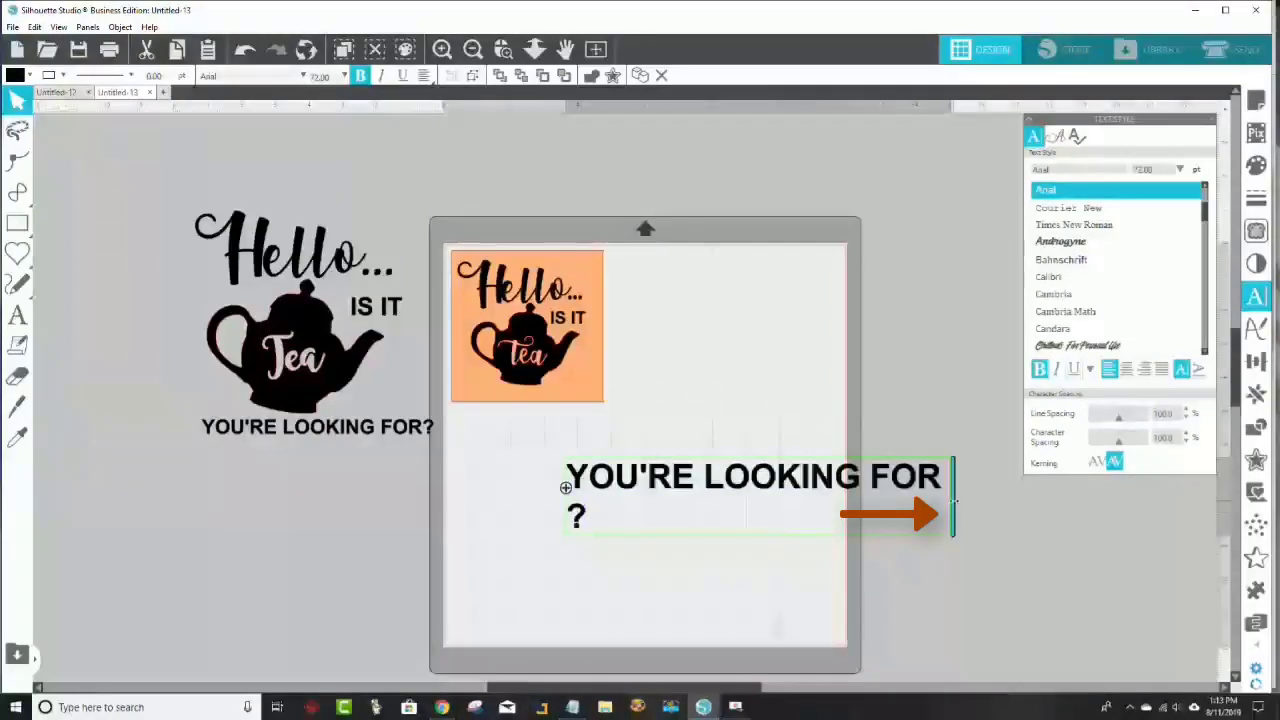
pyautogui.moveTo(952, 501)
pyautogui.mouseDown()
pyautogui.moveTo(1012, 504)
pyautogui.moveTo(980, 509)
pyautogui.mouseUp()
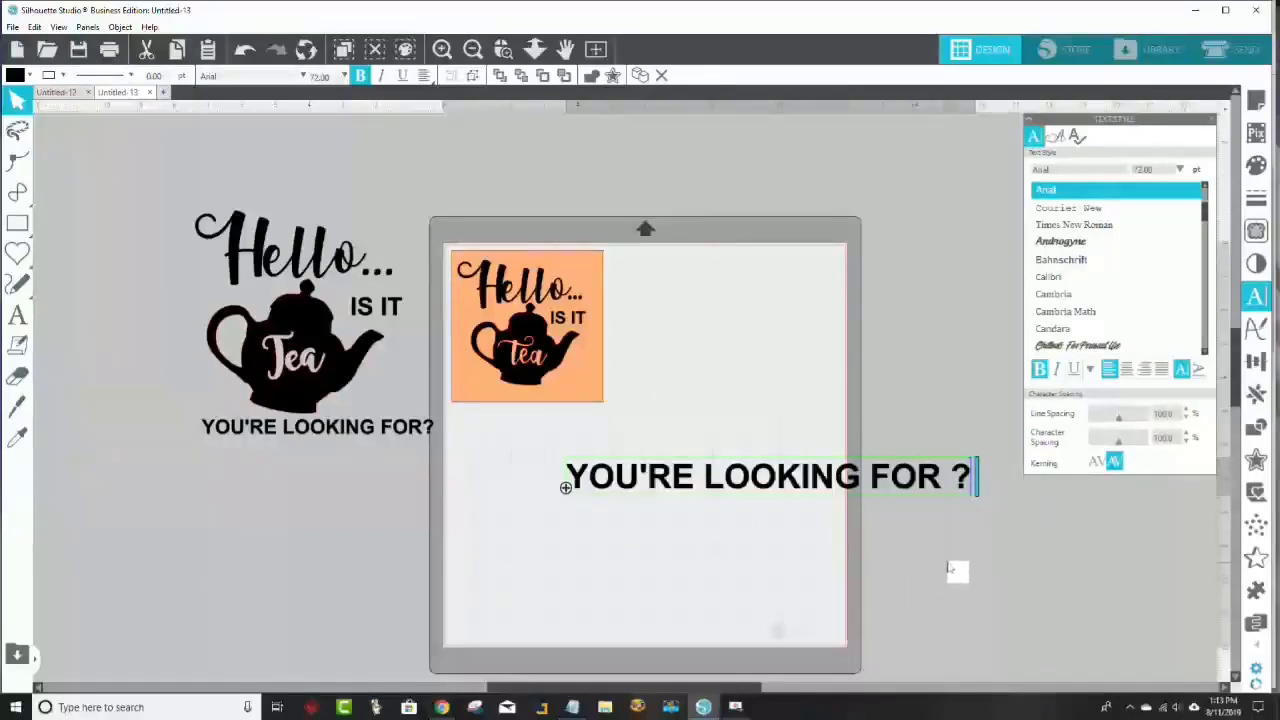
pyautogui.click(971, 486)
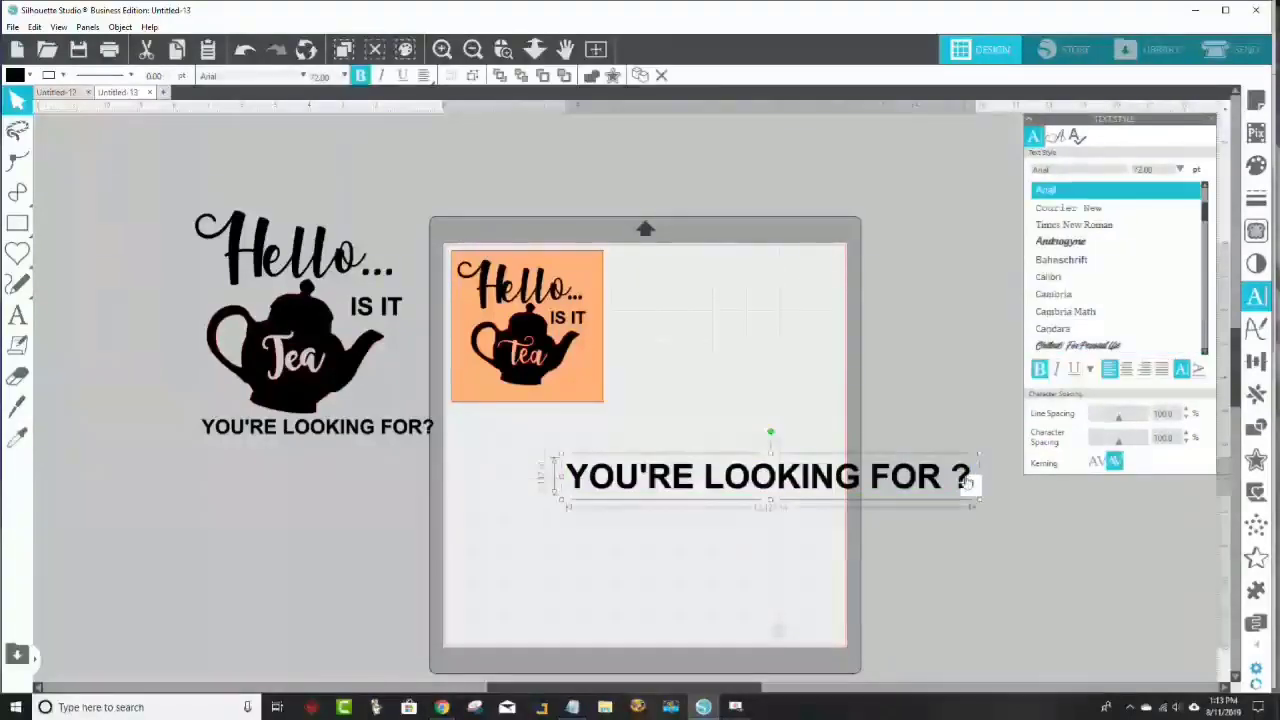
pyautogui.doubleClick(967, 484)
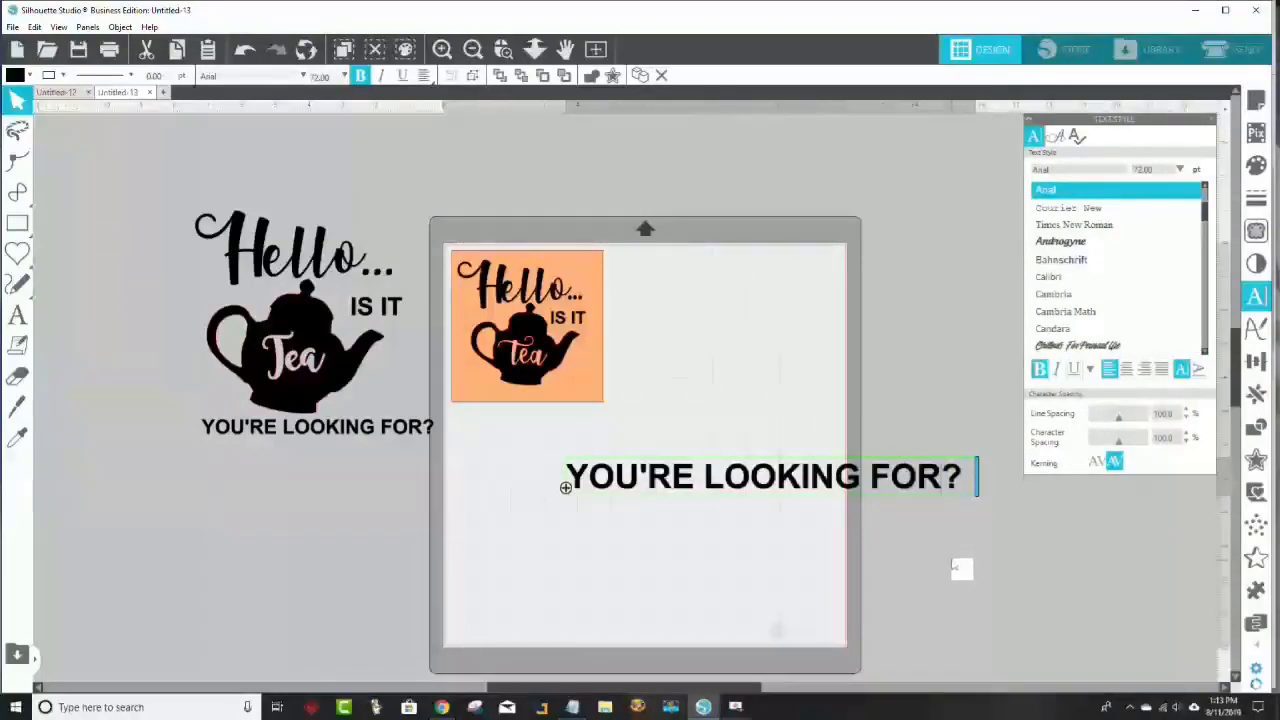
pyautogui.click(960, 568)
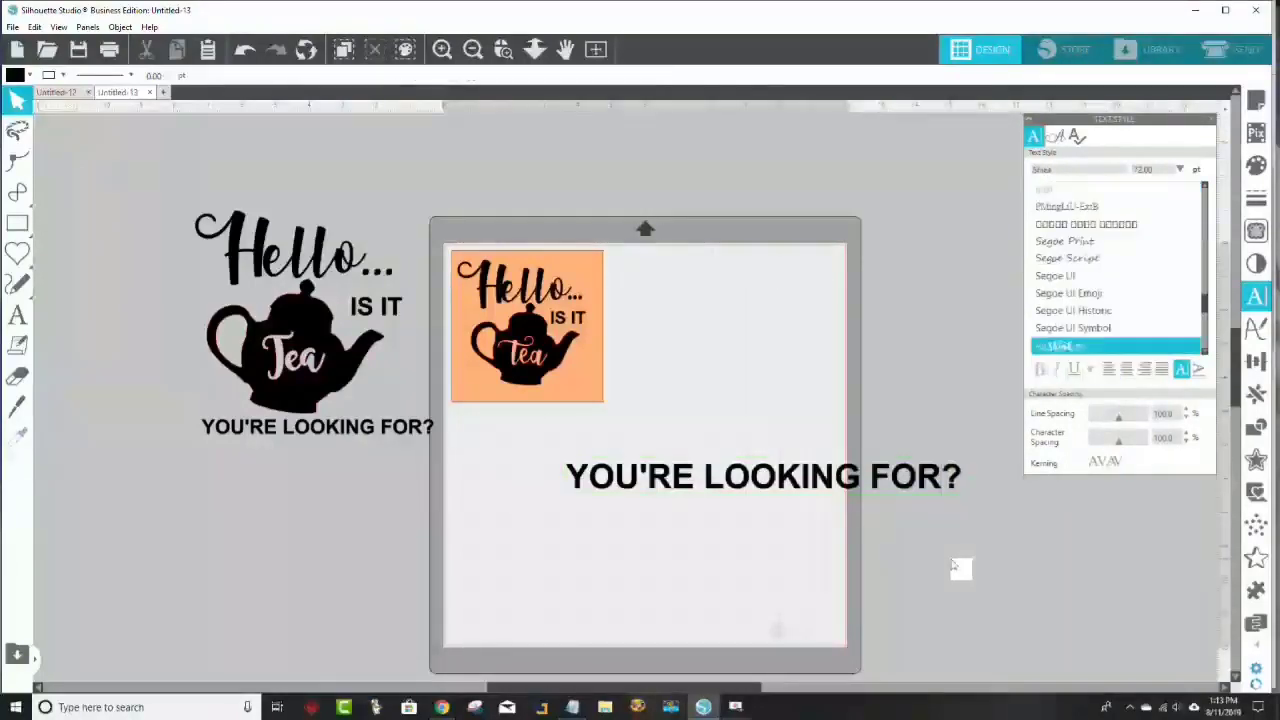
# Step: Shrink "YOU'RE LOOKING FOR?" to fit the orange square's width and place it just below the teapot
pyautogui.click(960, 490)
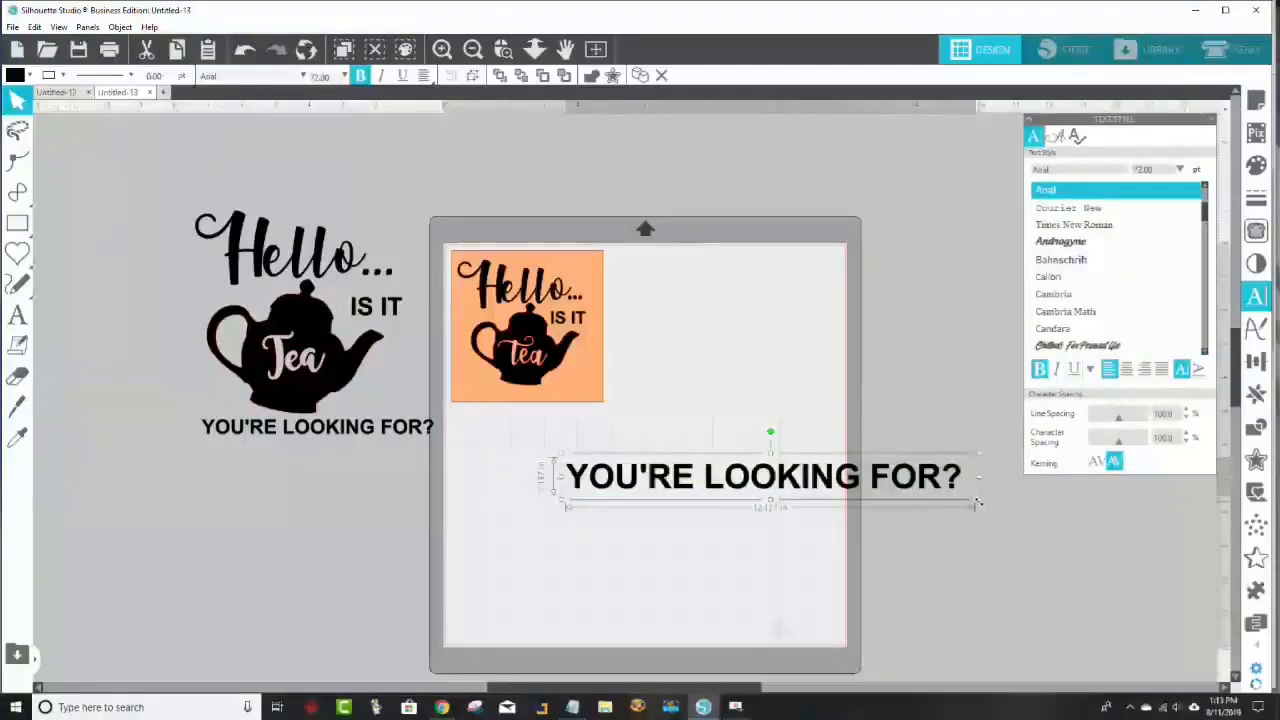
pyautogui.moveTo(977, 505); pyautogui.dragTo(760, 503)
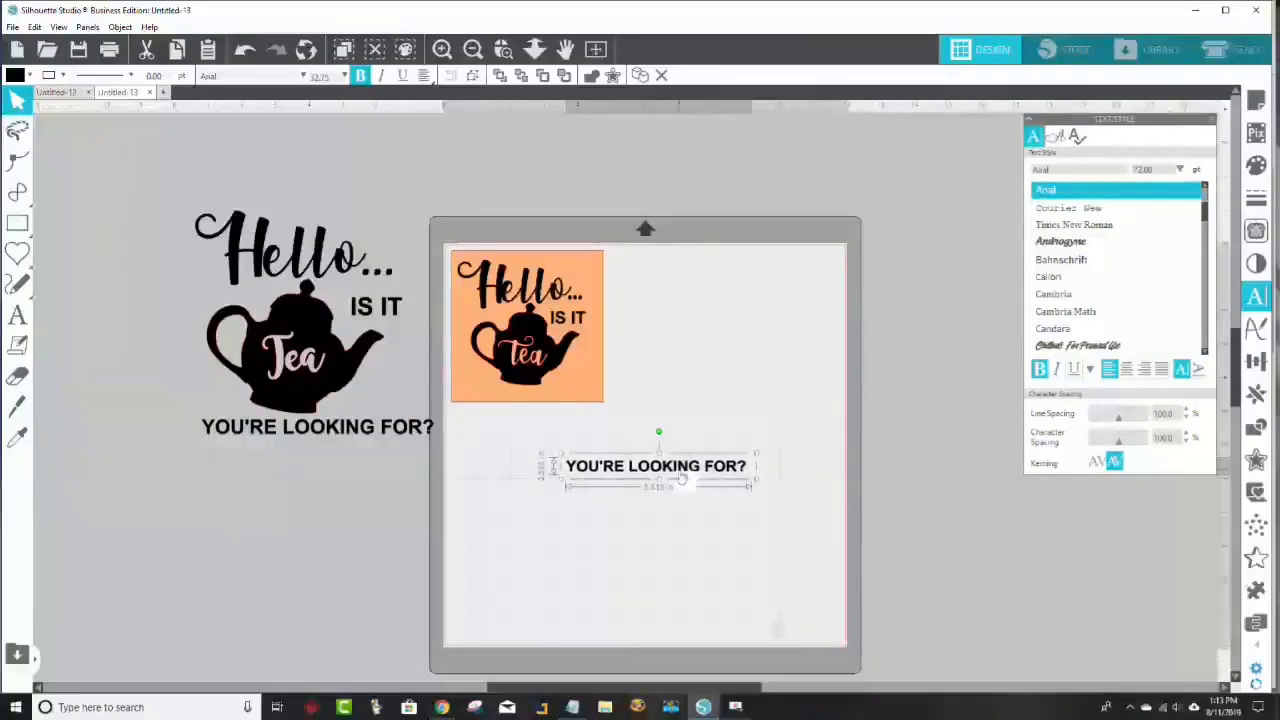
pyautogui.moveTo(681, 478); pyautogui.dragTo(573, 395)
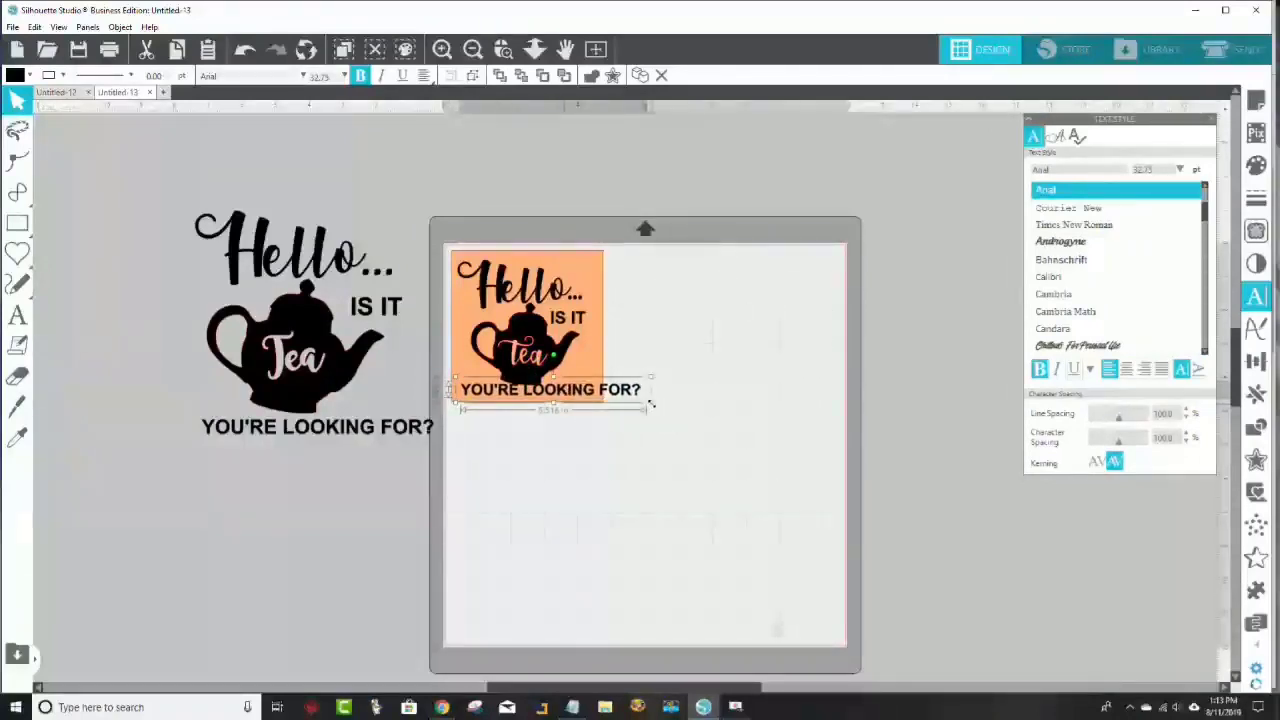
pyautogui.moveTo(650, 403); pyautogui.dragTo(591, 405)
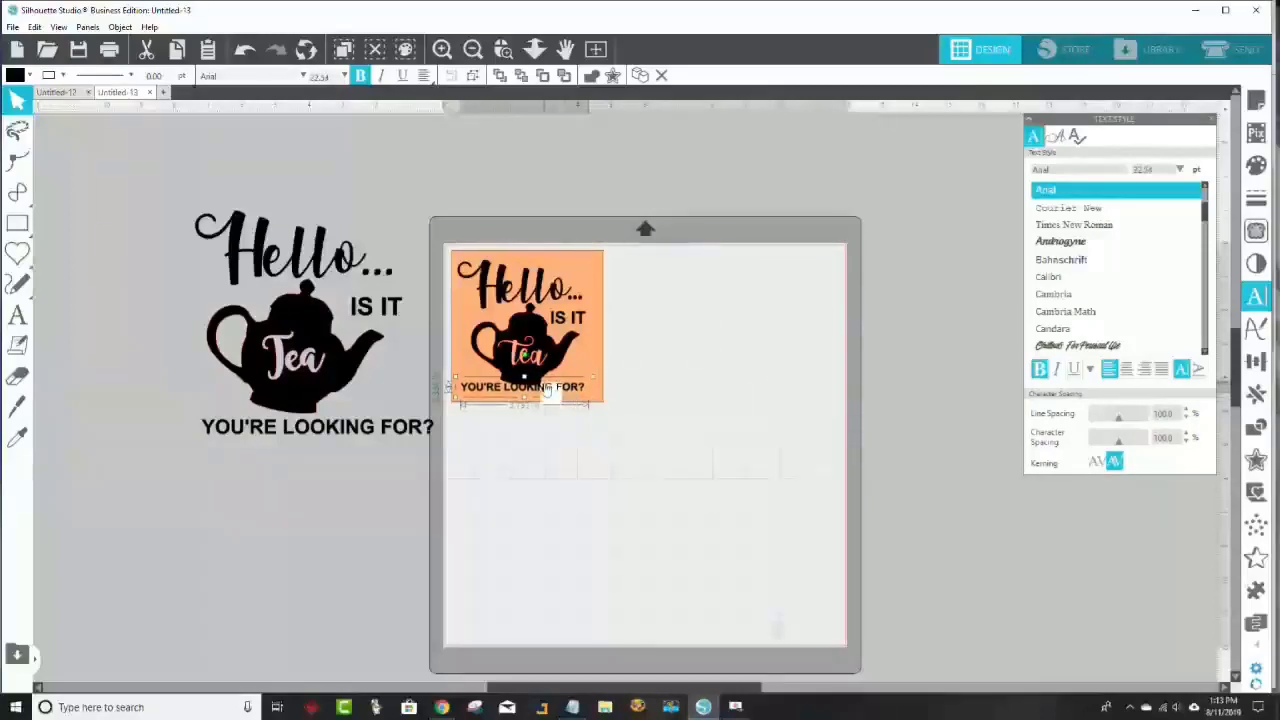
pyautogui.press('Escape')
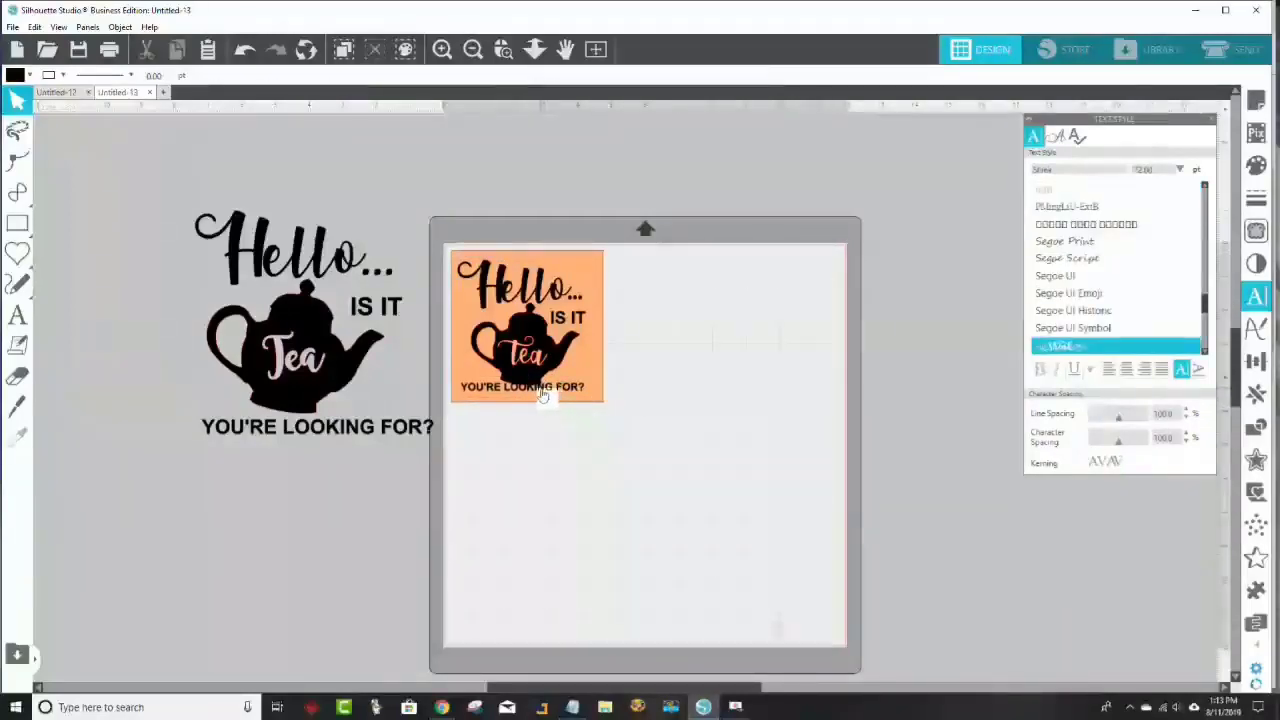
pyautogui.moveTo(541, 395); pyautogui.dragTo(543, 405)
pyautogui.click(689, 374)
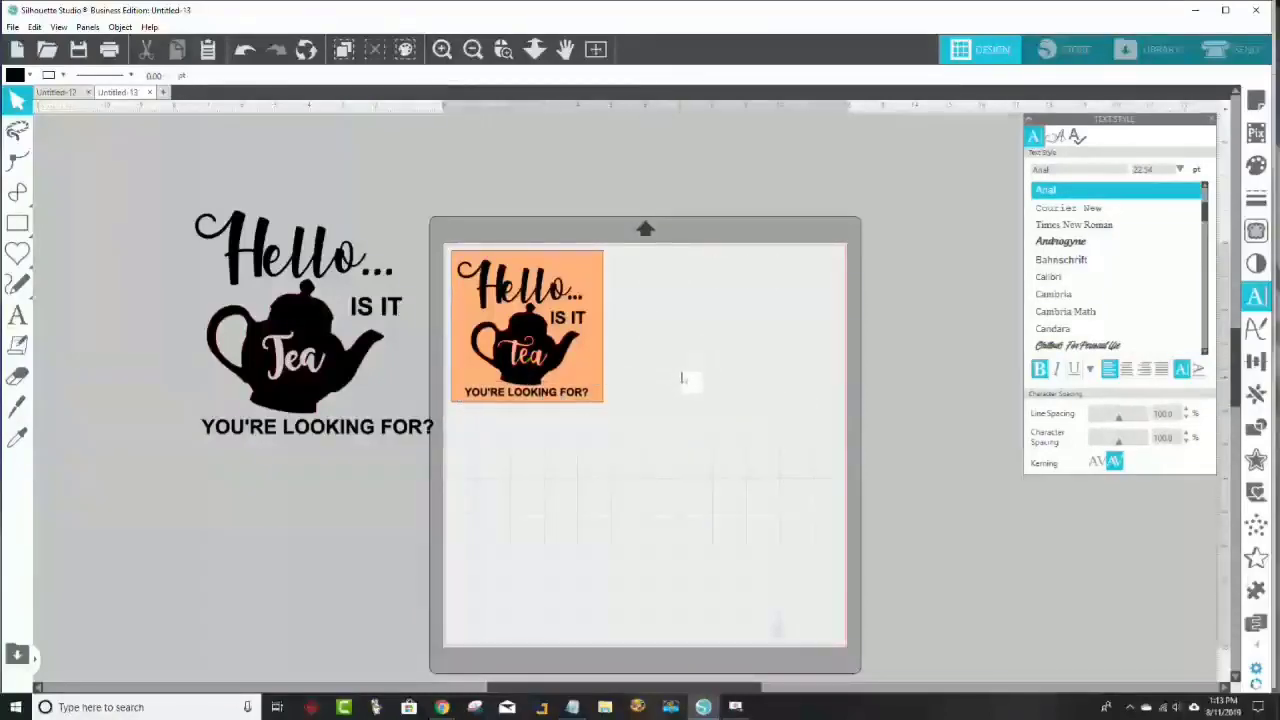
# Step: Shrink the sample design to about 3.83 in wide, and place both it and the orange square beside the mat
pyautogui.click(378, 430)
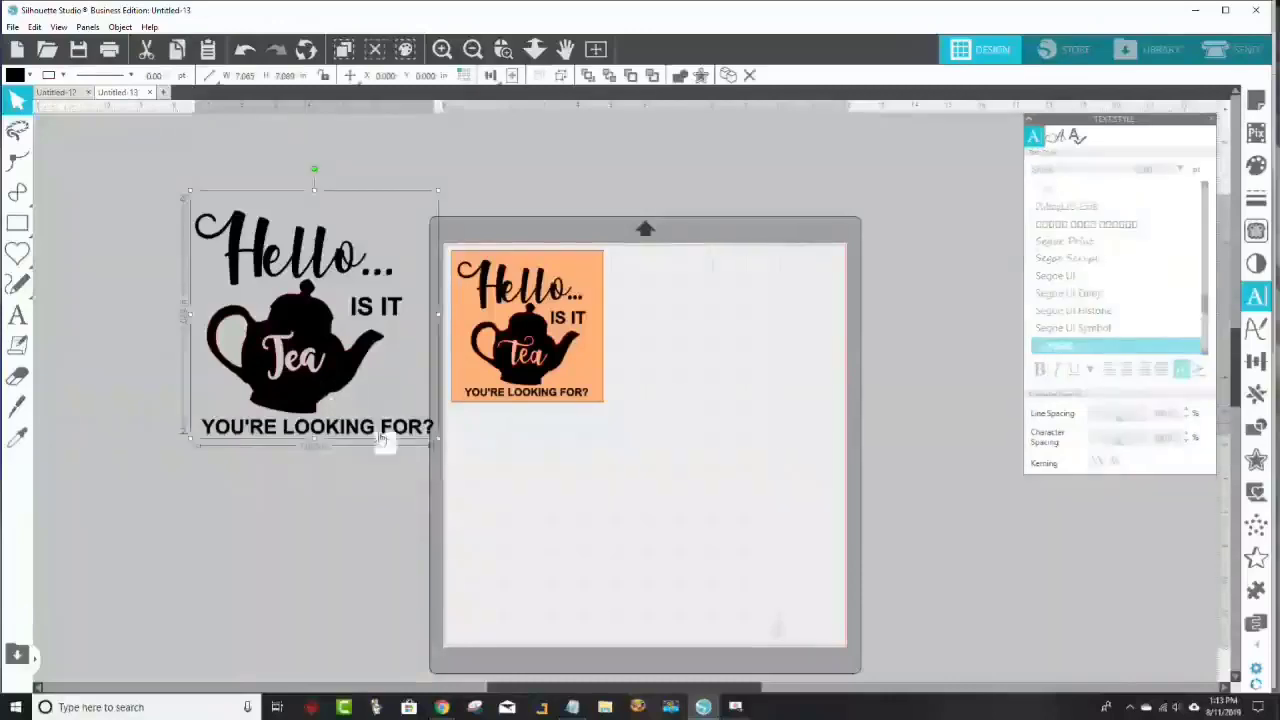
pyautogui.moveTo(435, 442); pyautogui.dragTo(706, 350)
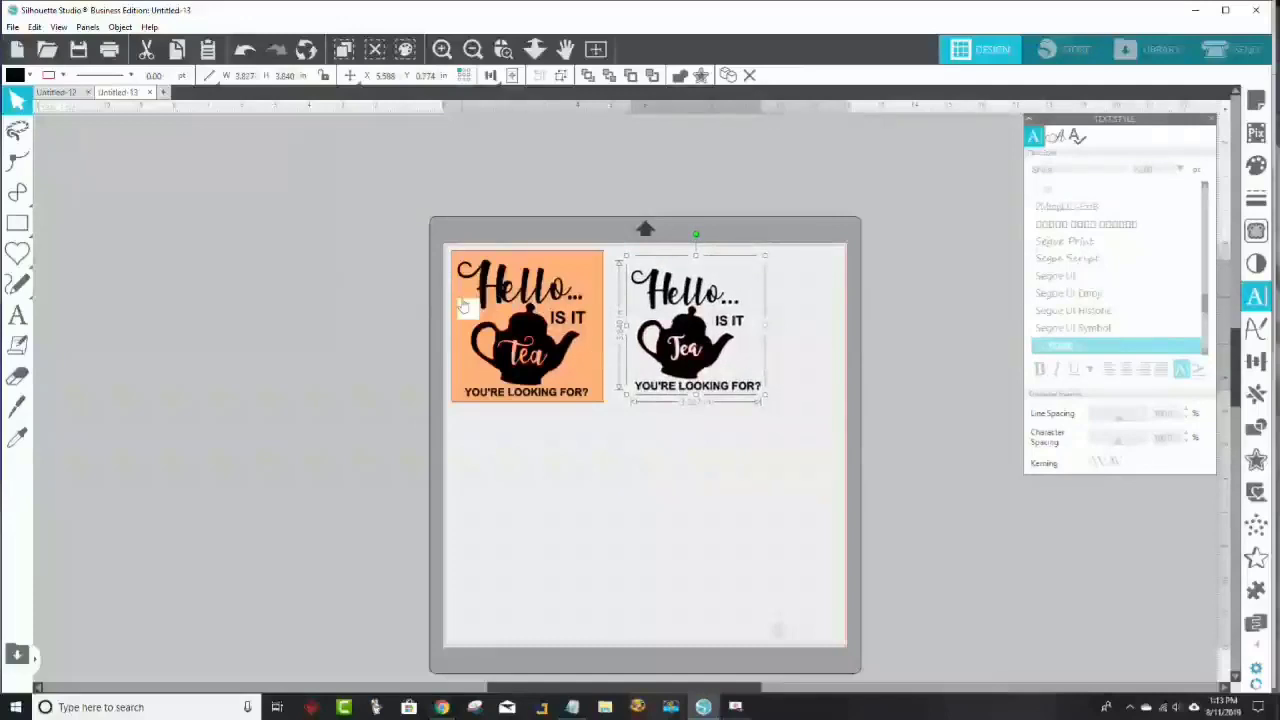
pyautogui.moveTo(465, 306); pyautogui.dragTo(167, 300)
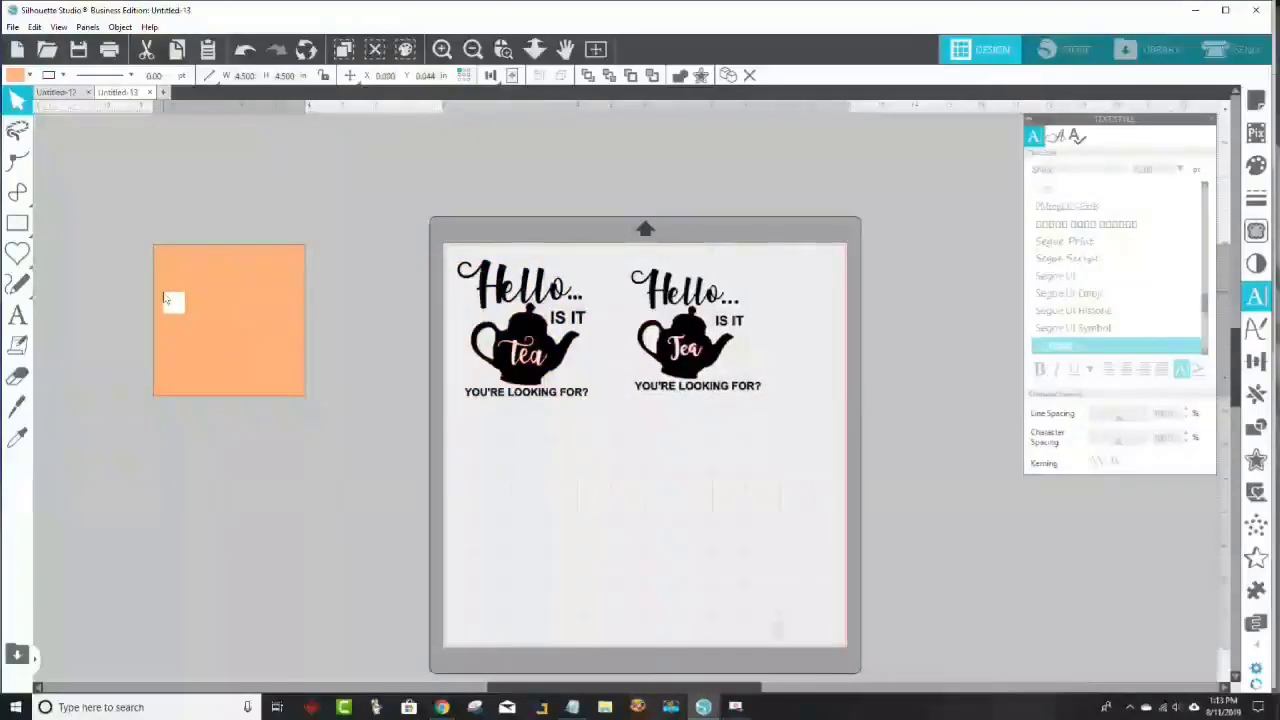
pyautogui.press('Escape')
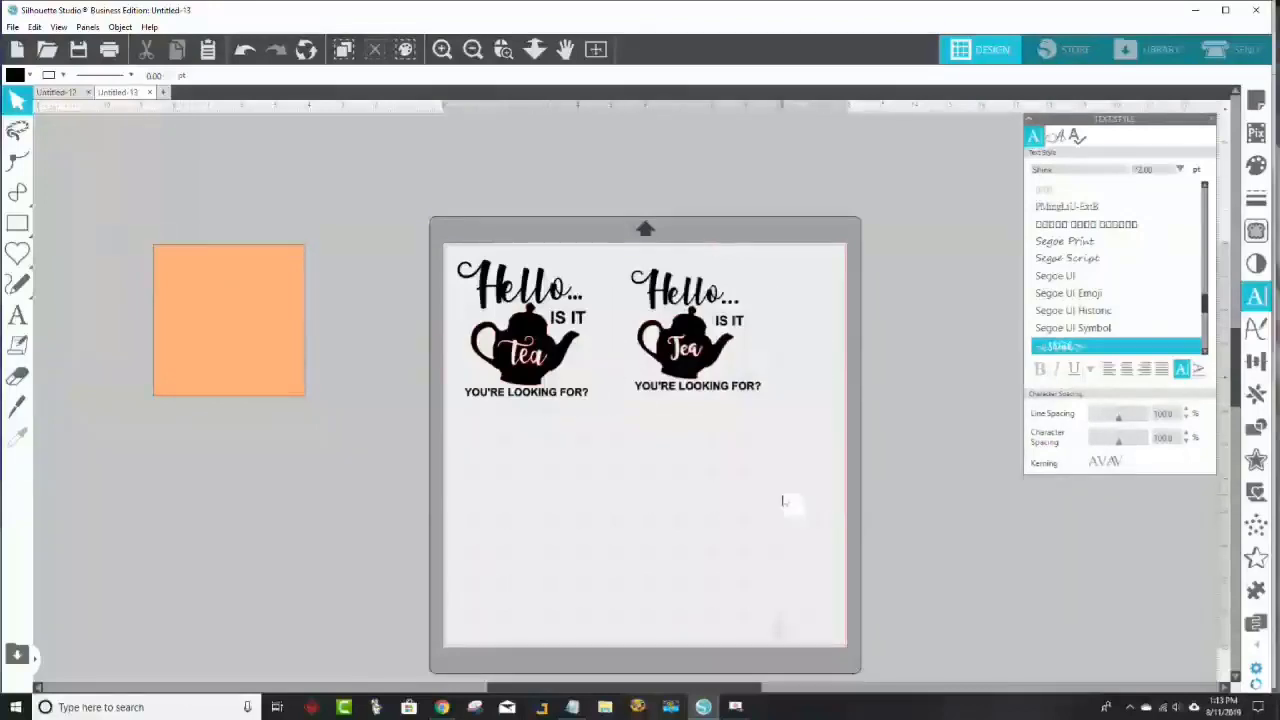
pyautogui.moveTo(686, 358); pyautogui.dragTo(170, 435)
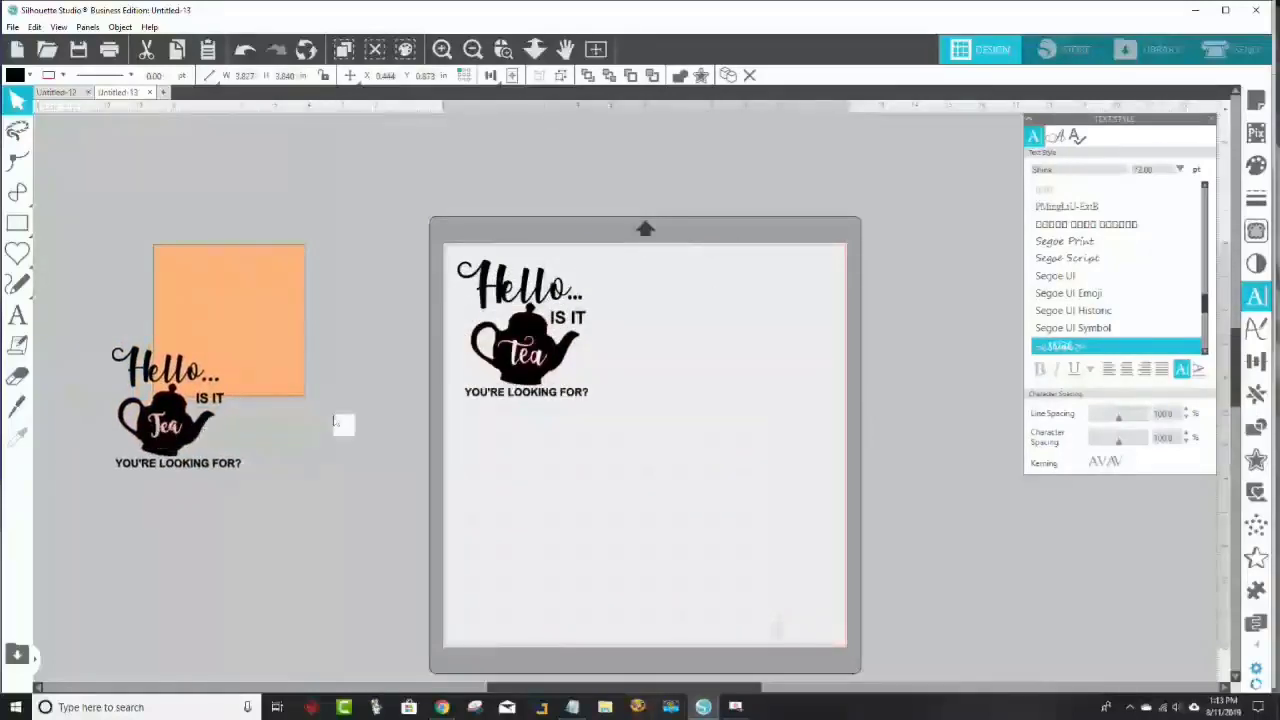
# Step: Group all the parts of the new tea design on the mat
pyautogui.click(651, 443)
pyautogui.click(500, 330)
pyautogui.rightClick(500, 330)
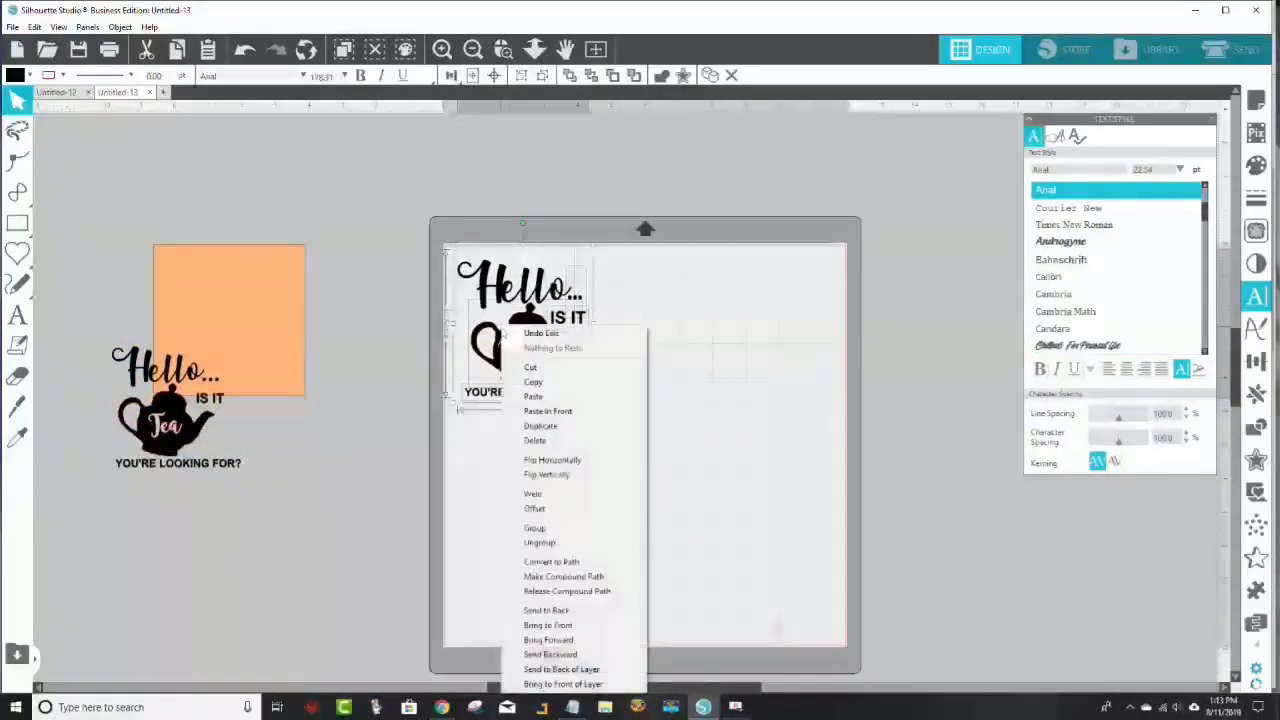
pyautogui.click(590, 528)
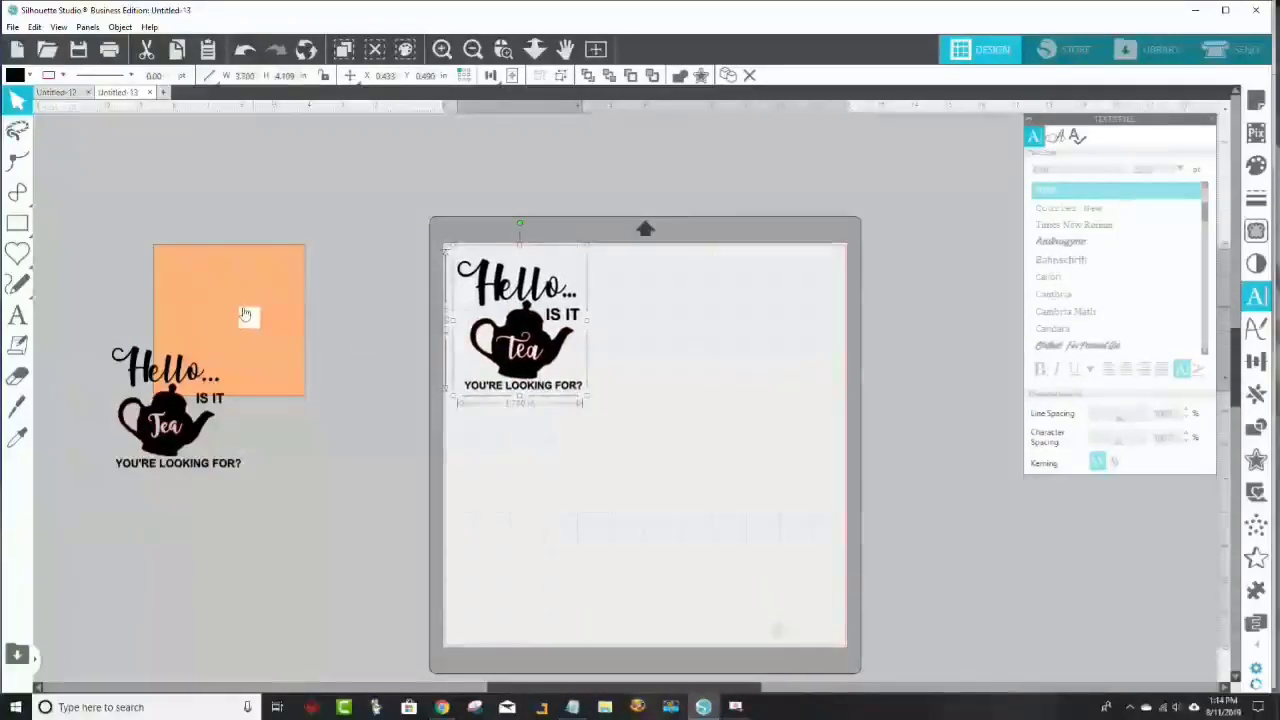
# Step: Move the orange square clear of the sample design and shift the grouped design slightly inward from the mat's upper corner
pyautogui.moveTo(222, 318); pyautogui.dragTo(185, 238)
pyautogui.click(440, 340)
pyautogui.click(534, 369)
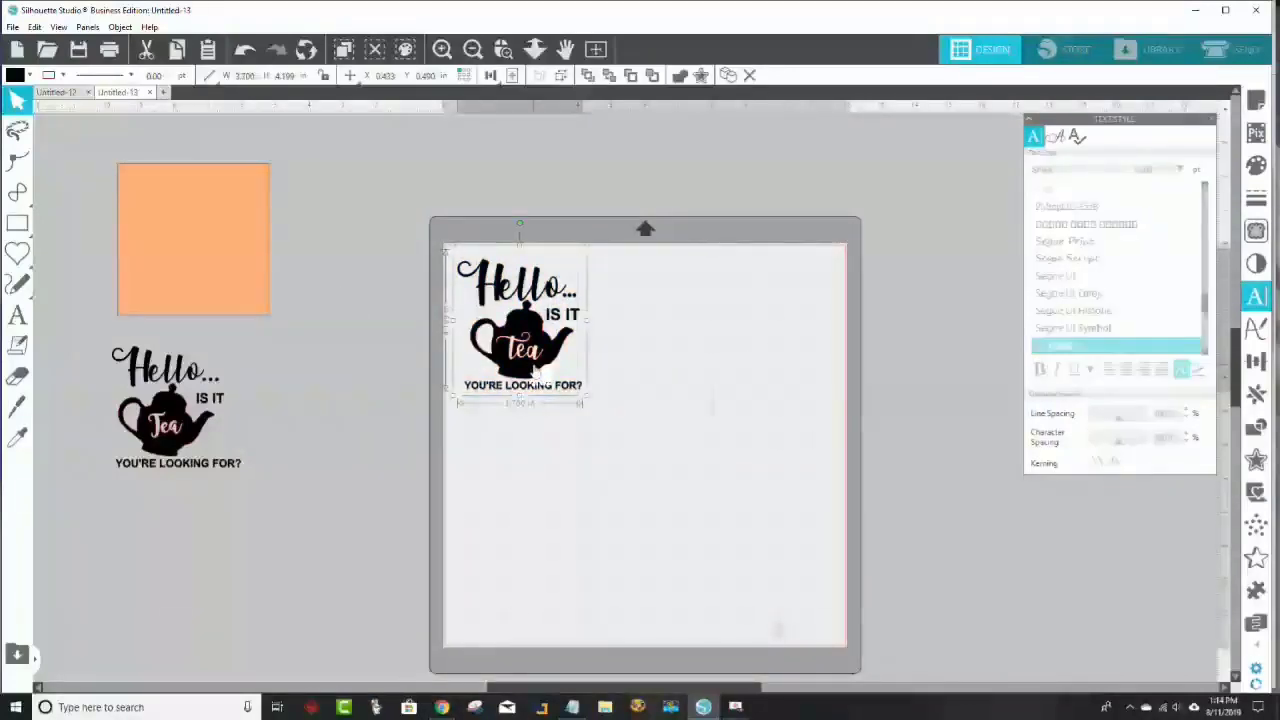
pyautogui.moveTo(535, 370); pyautogui.dragTo(540, 376)
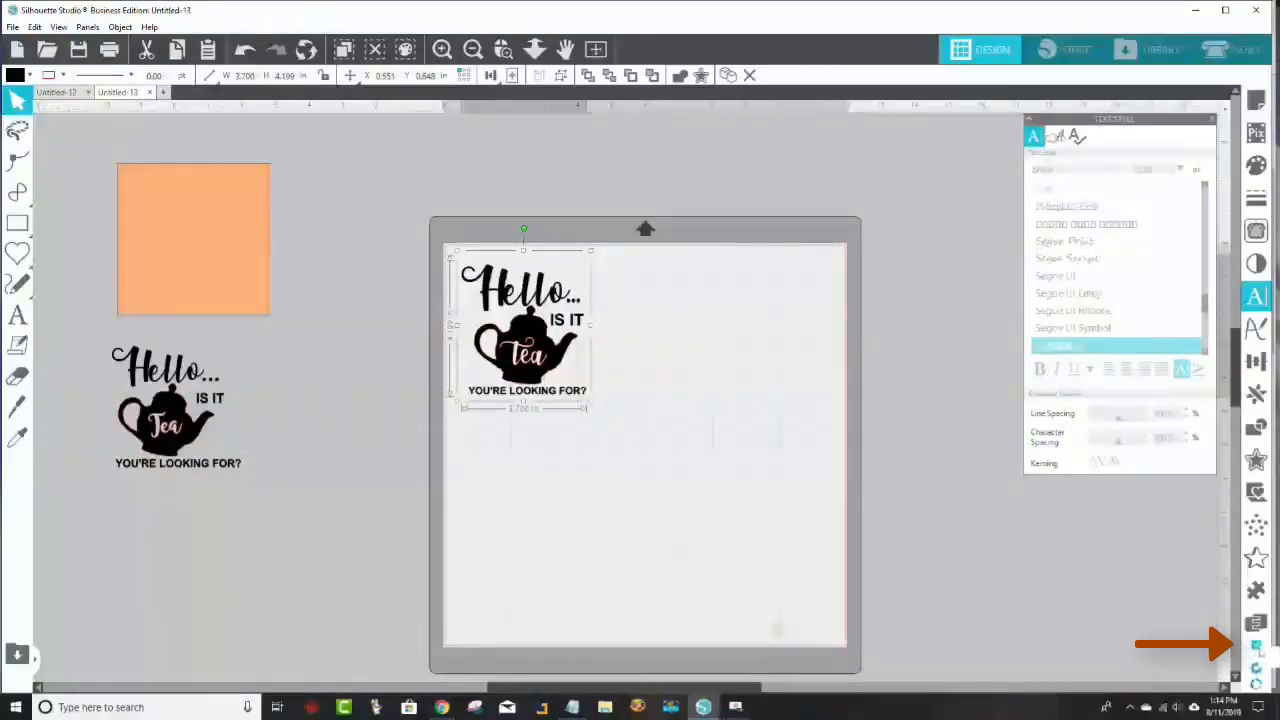
# Step: Turn on weed lines for the design on the mat, using the combined horizontal and vertical (H / V) option
pyautogui.moveTo(1257, 648)
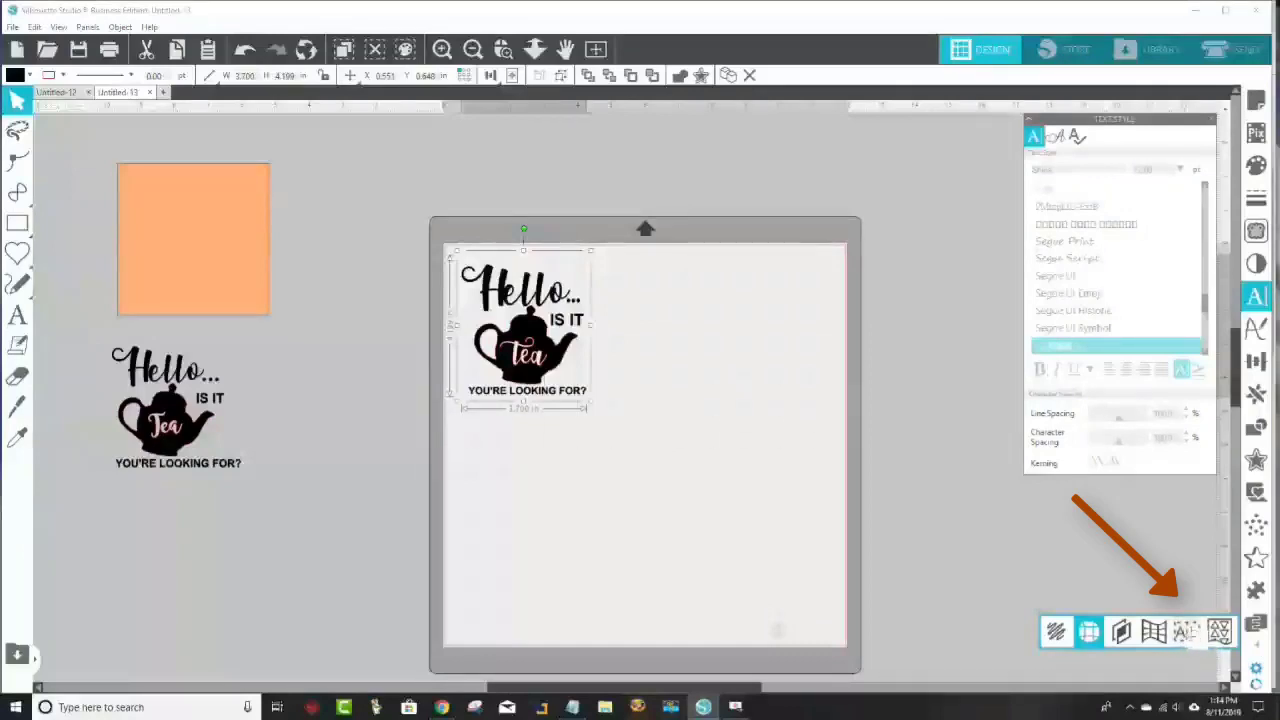
pyautogui.click(1187, 632)
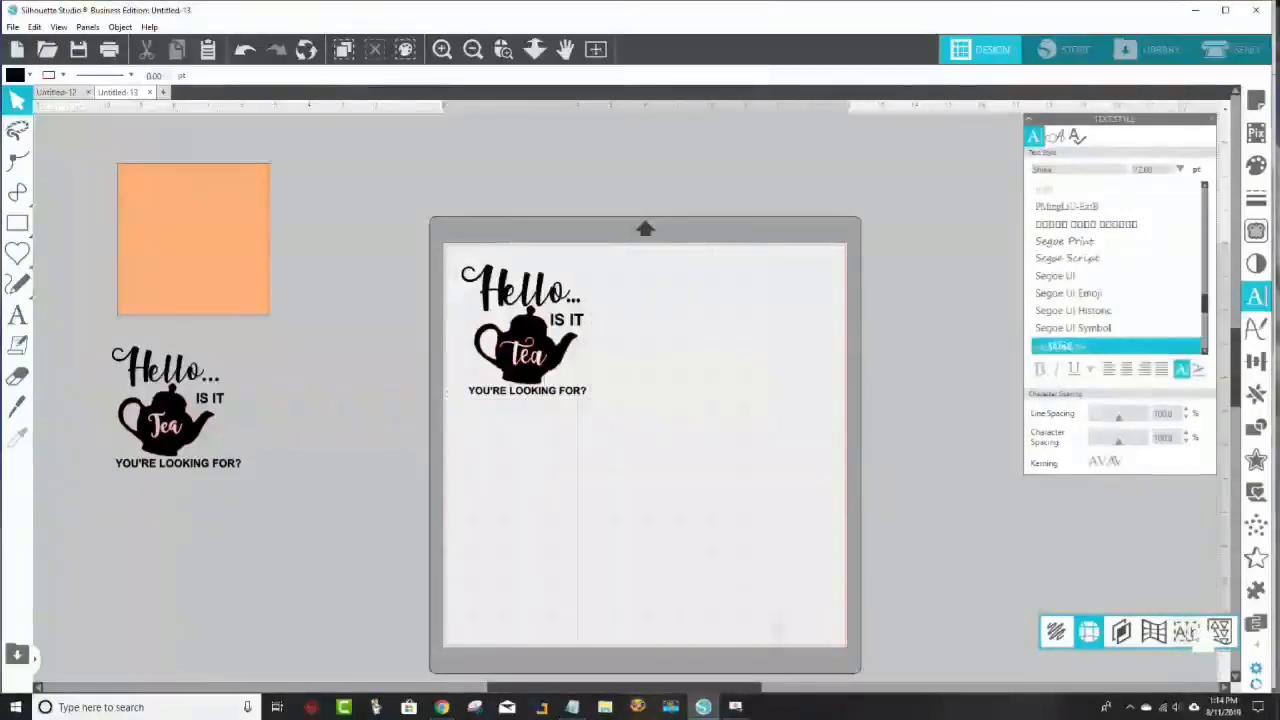
pyautogui.click(1186, 632)
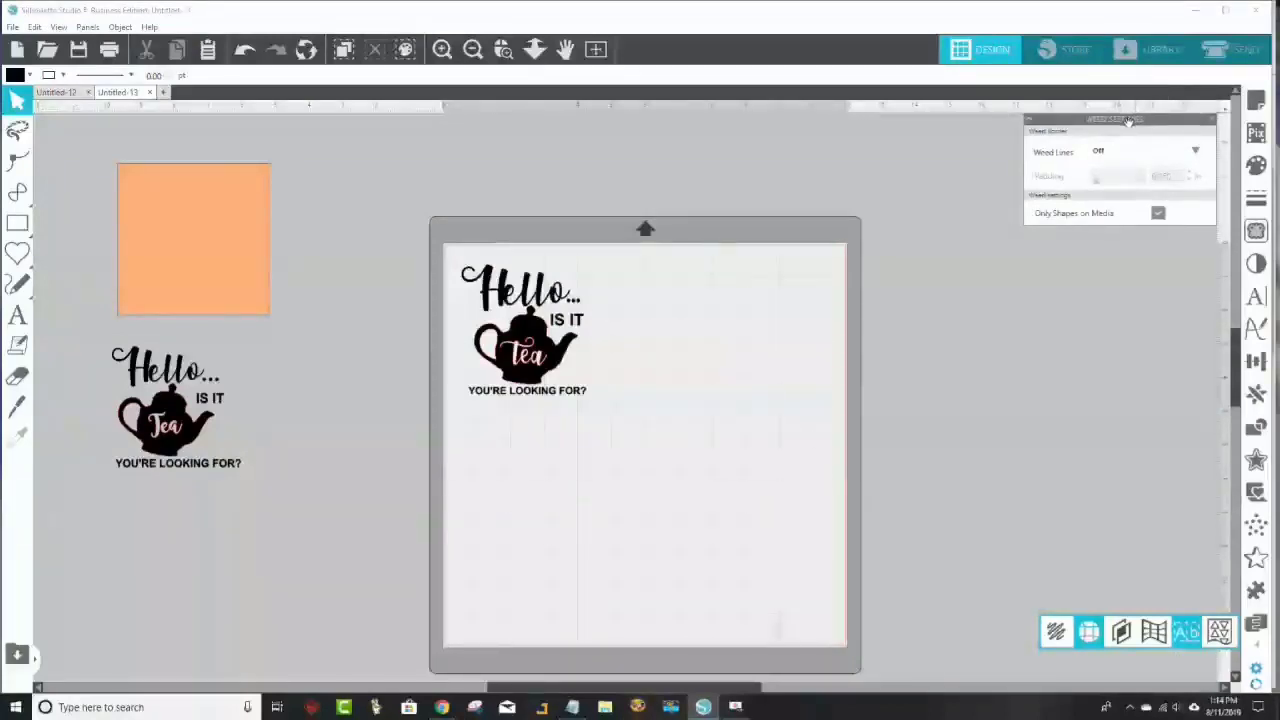
pyautogui.moveTo(1128, 120); pyautogui.dragTo(931, 212)
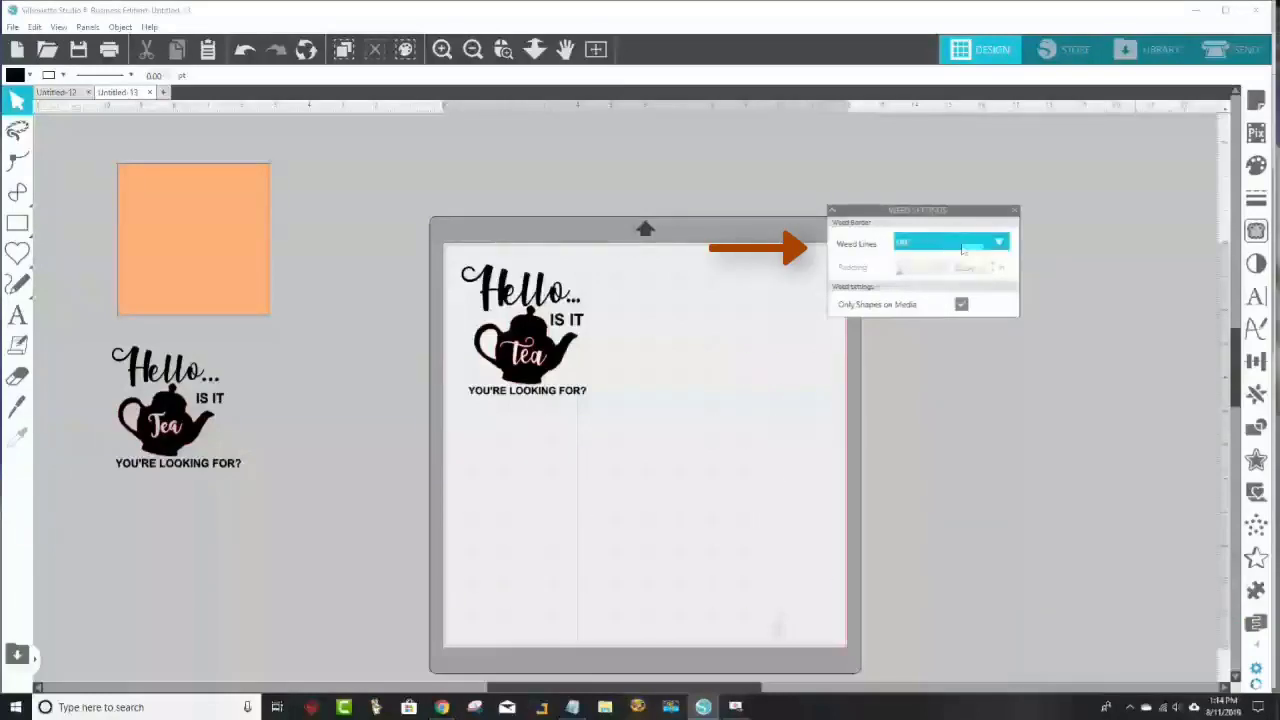
pyautogui.click(1000, 244)
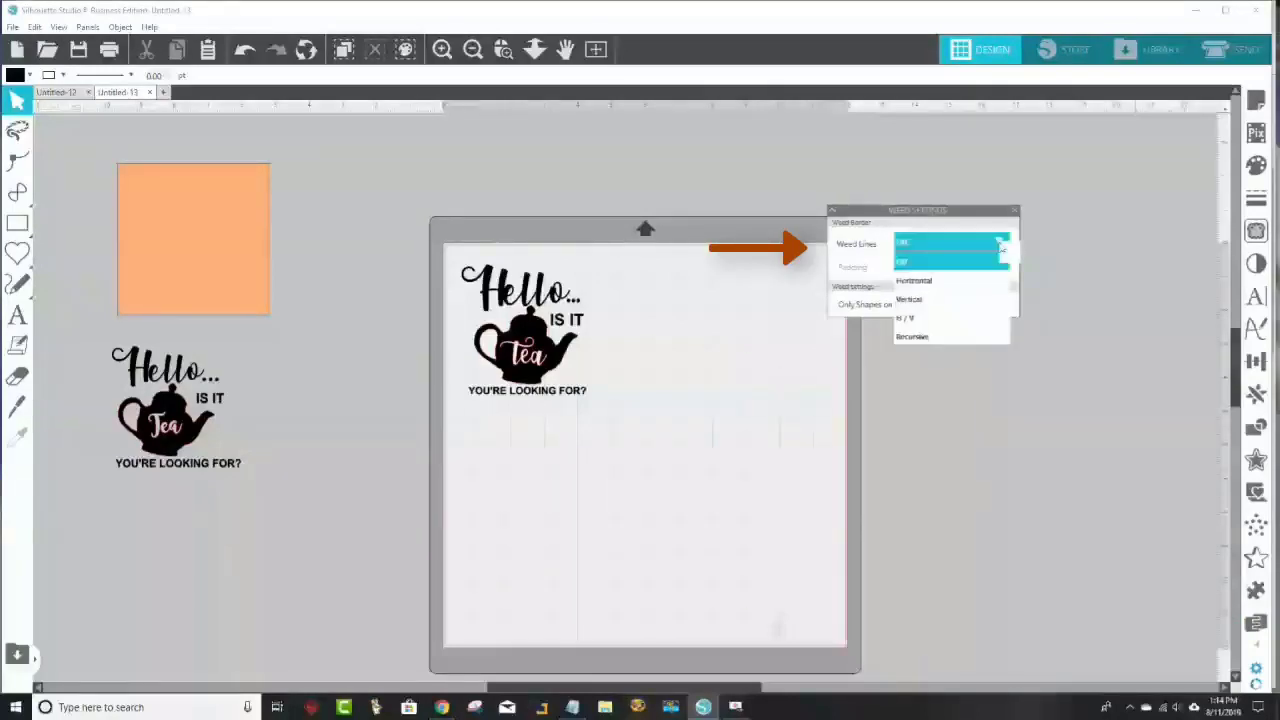
pyautogui.click(933, 320)
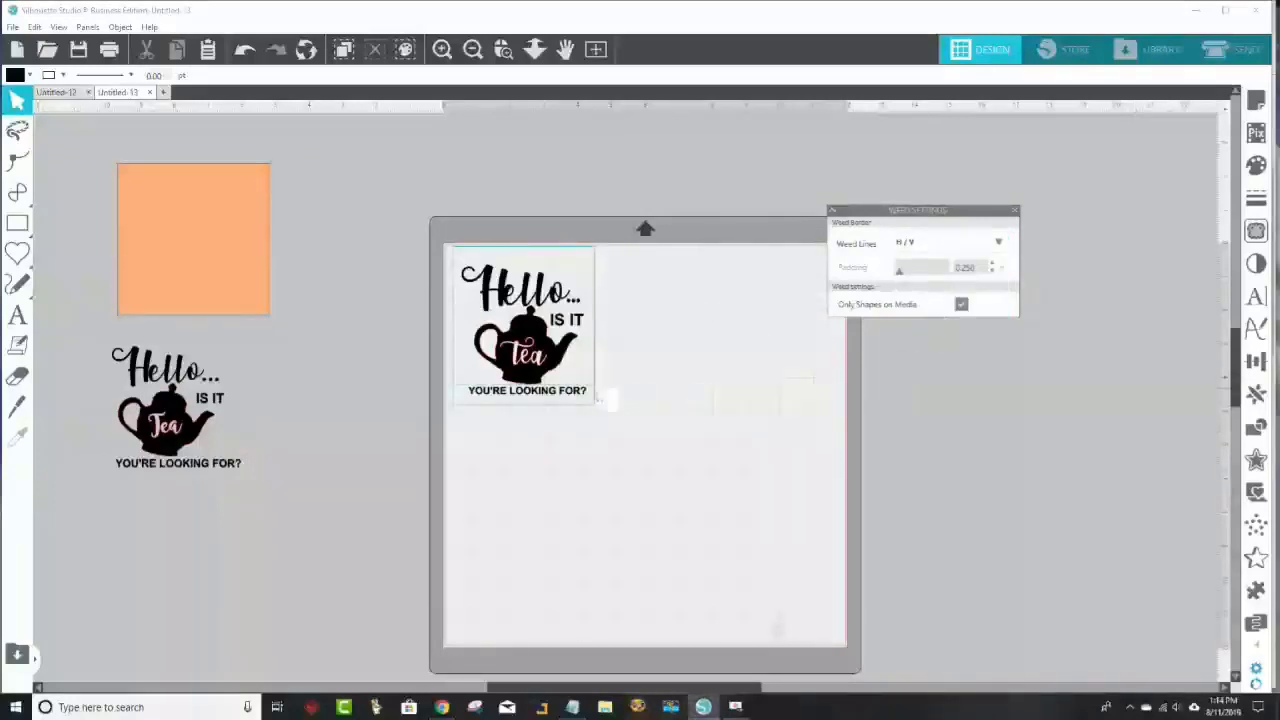
# Step: Nudge the grouped design with its weed border closer to the mat's upper corner, deselect it and close the weed settings
pyautogui.click(527, 352)
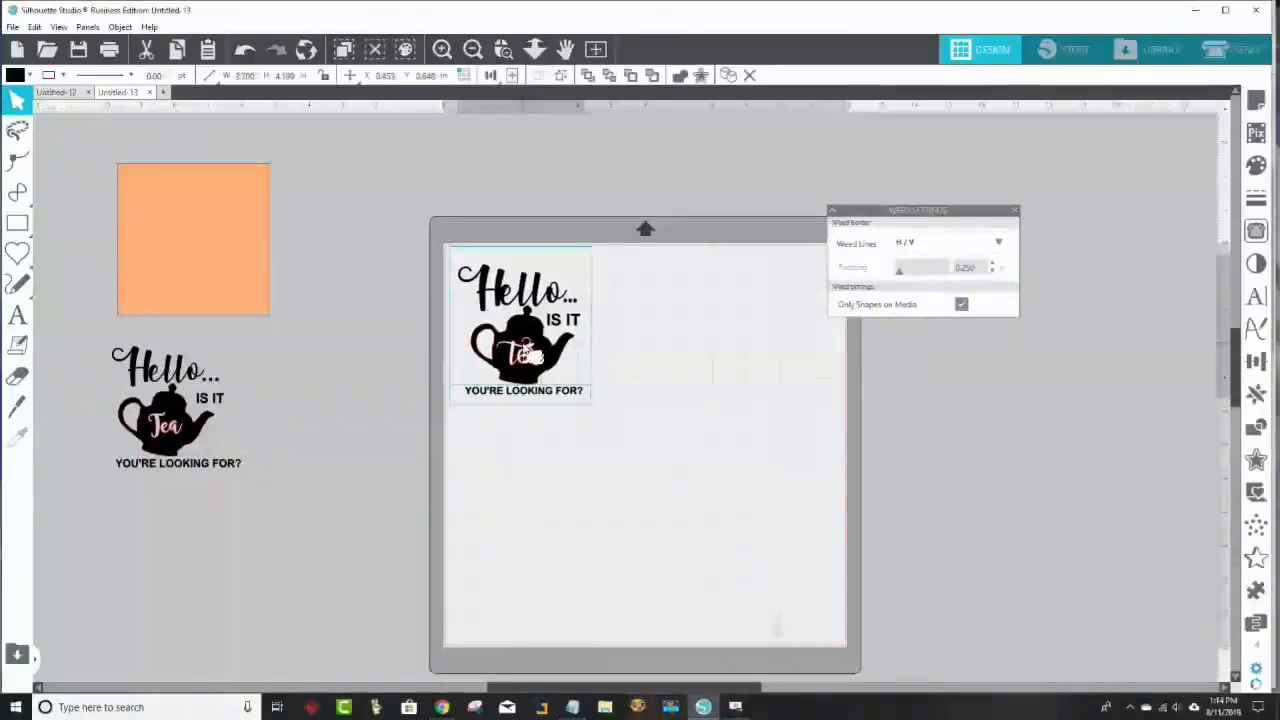
pyautogui.moveTo(527, 352); pyautogui.dragTo(523, 353)
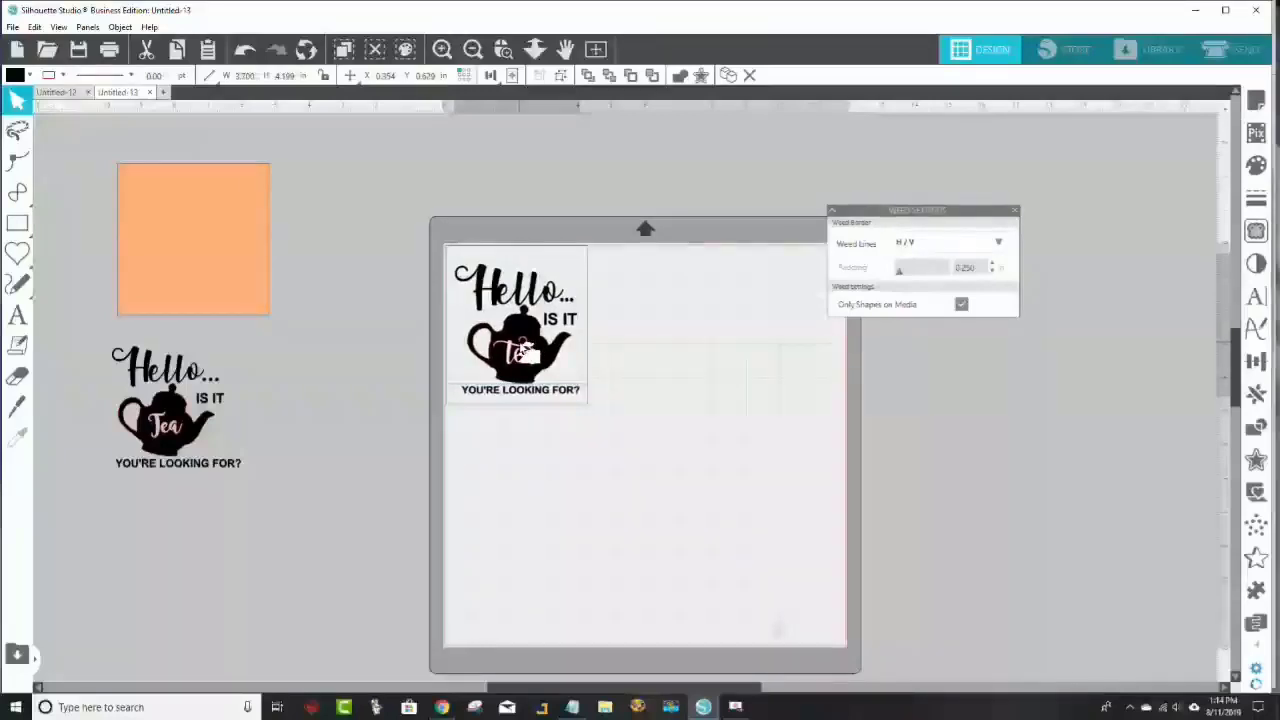
pyautogui.click(585, 296)
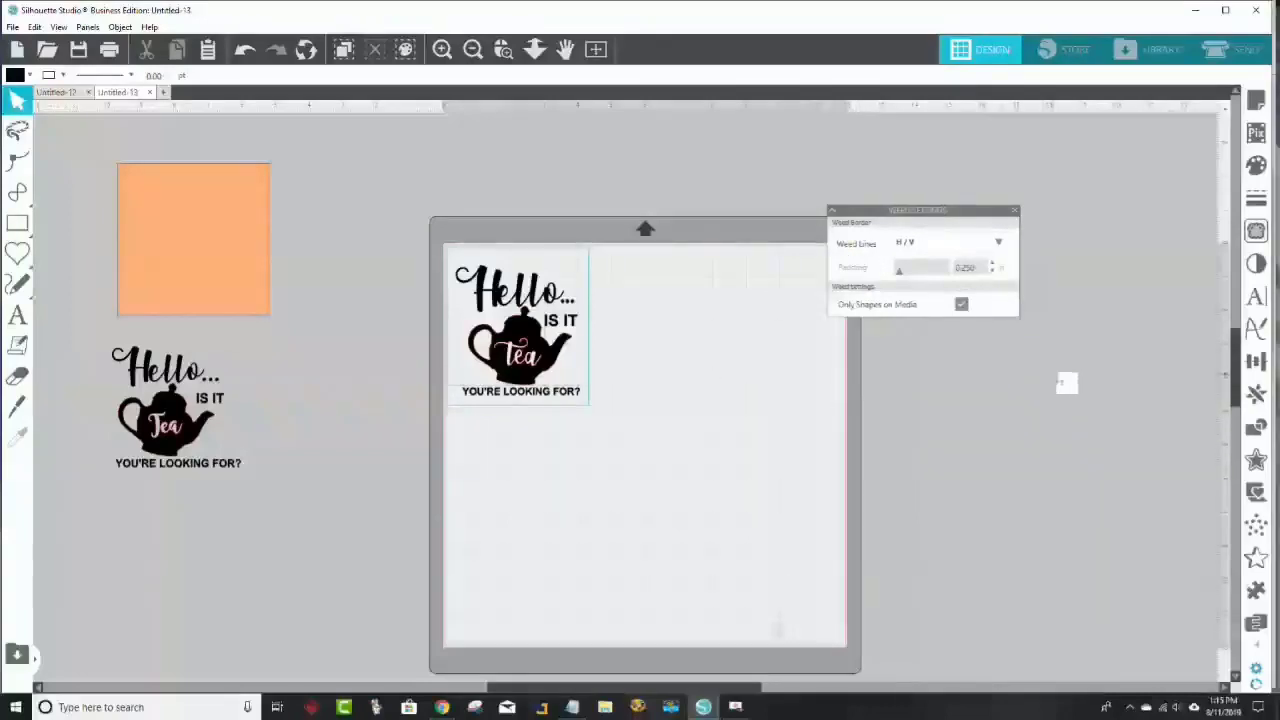
pyautogui.click(1016, 212)
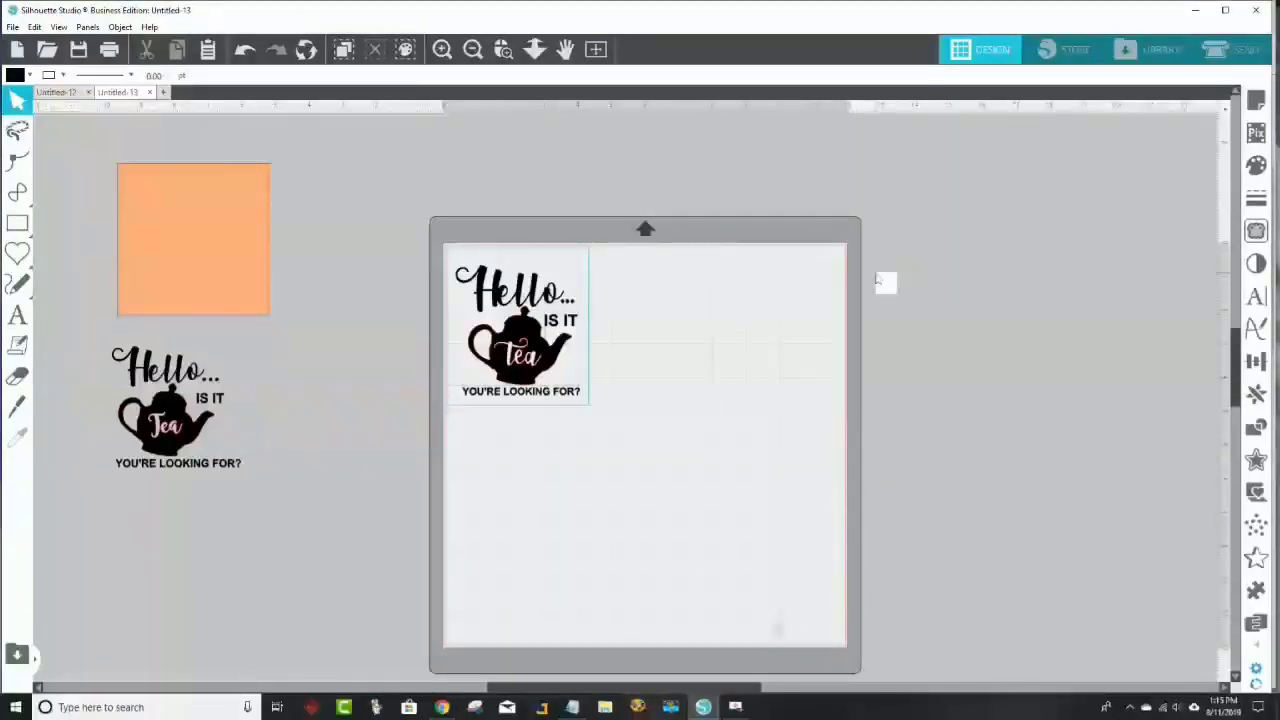
# Step: Switch to the cut setup for the machine and set the design's cut style to Cut
pyautogui.click(1238, 52)
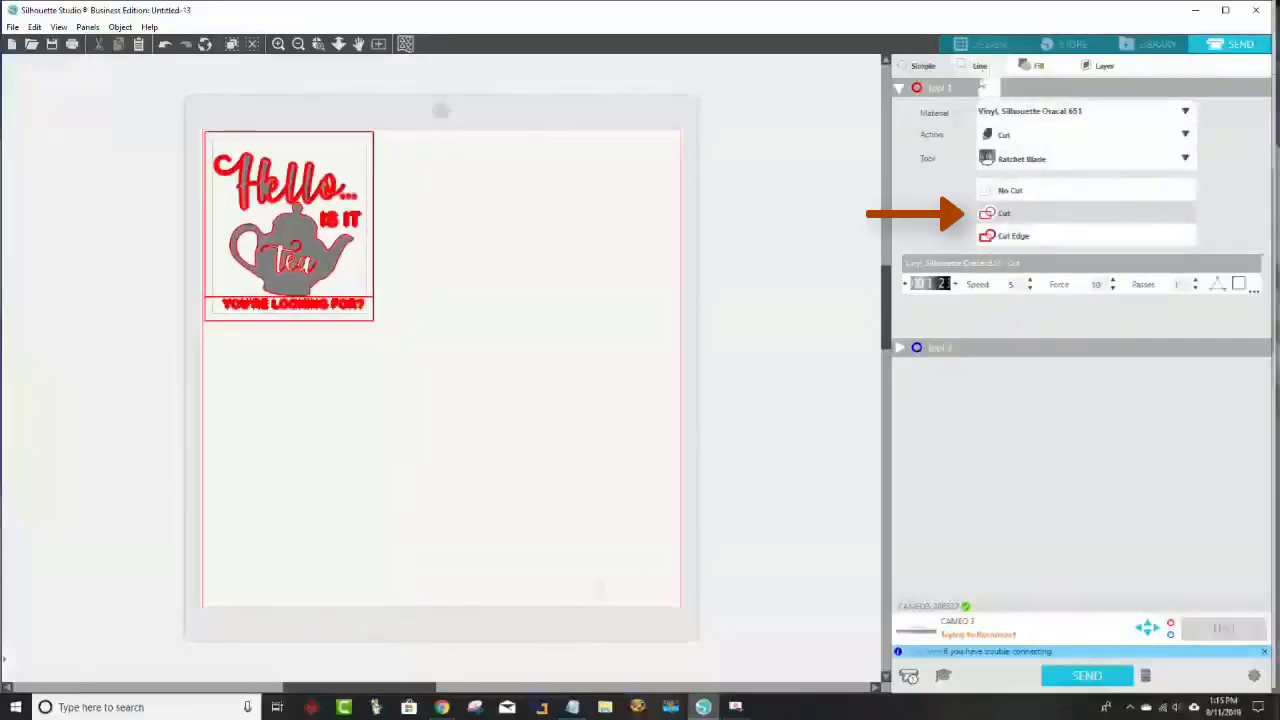
pyautogui.click(1000, 213)
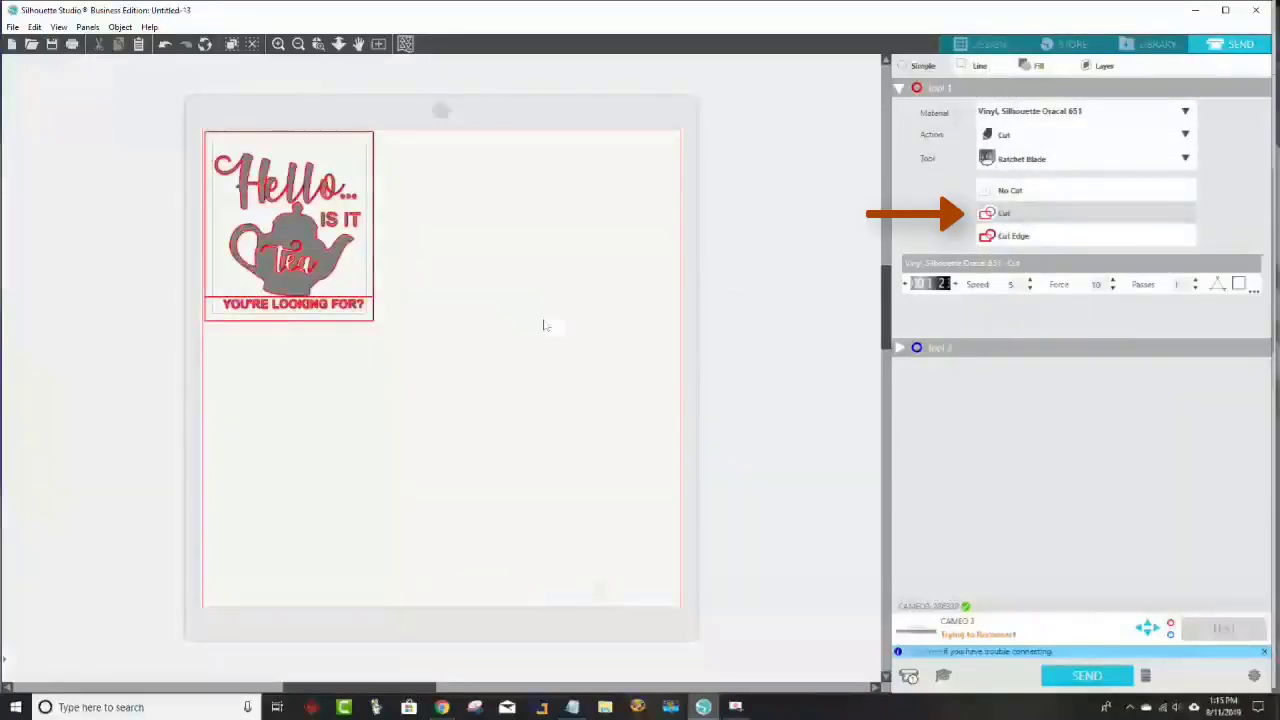